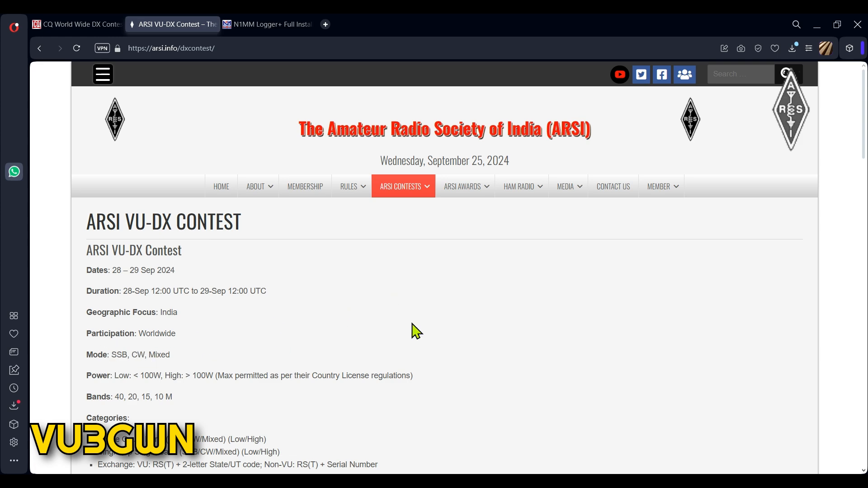
# Scroll through the ARSI VU-DX contest rules page.
pyautogui.scroll(-2, 412, 330)
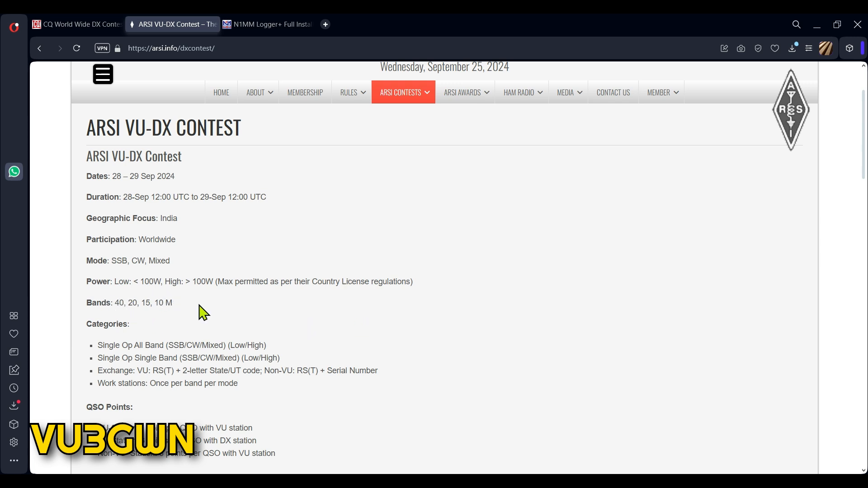
pyautogui.scroll(-3, 545, 310)
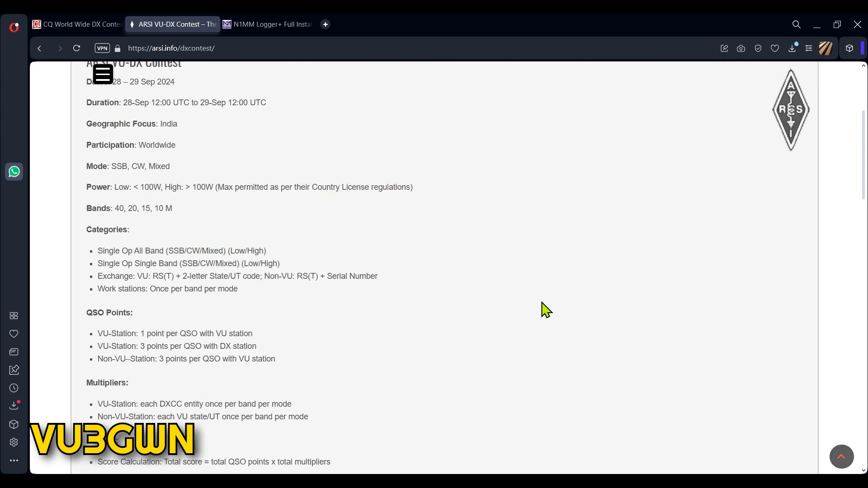
pyautogui.scroll(6, 424, 184)
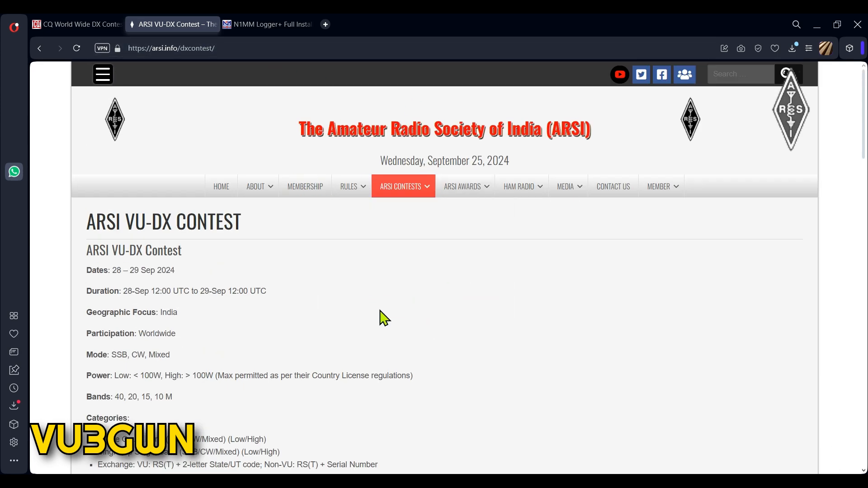
pyautogui.scroll(-4, 411, 315)
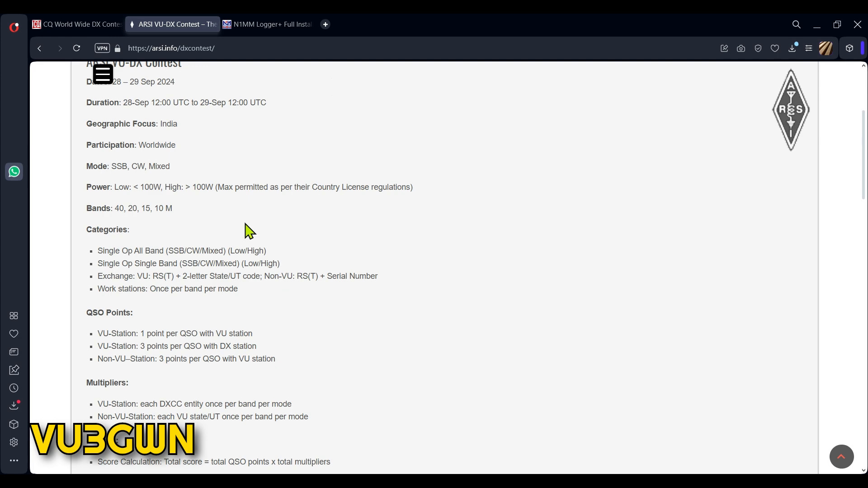
pyautogui.scroll(-2, 388, 343)
pyautogui.scroll(-2, 448, 313)
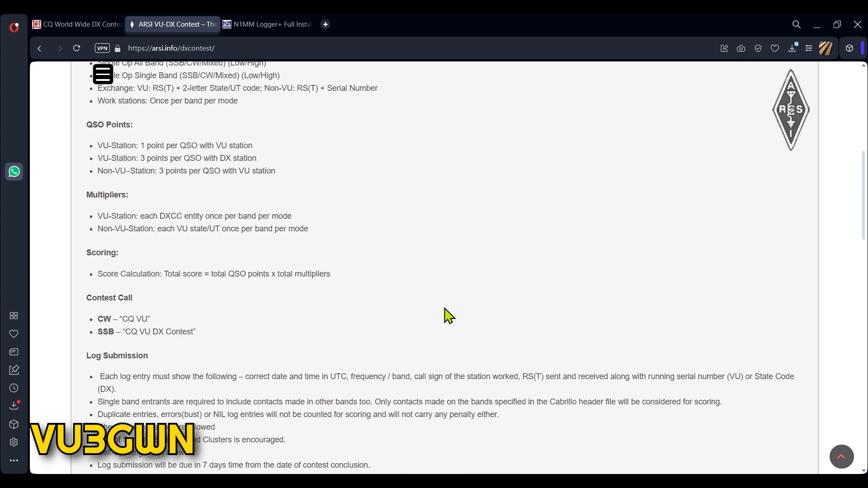
pyautogui.scroll(-8, 447, 298)
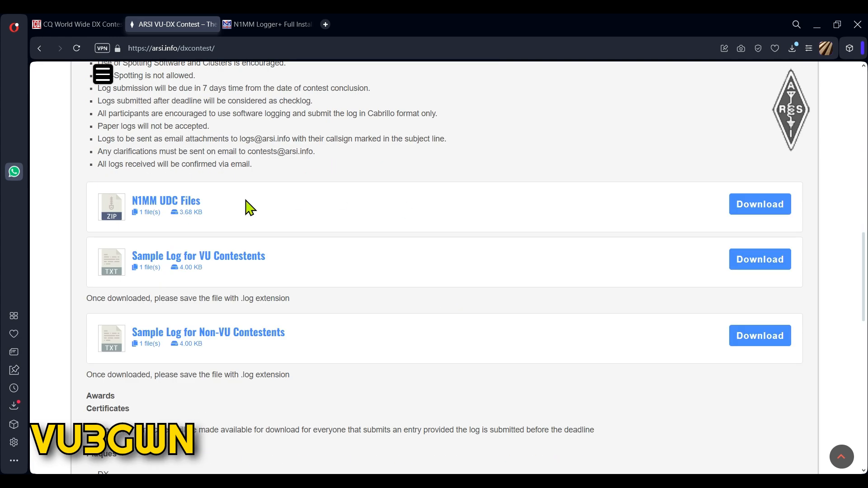
pyautogui.scroll(3, 316, 217)
pyautogui.scroll(1, 329, 222)
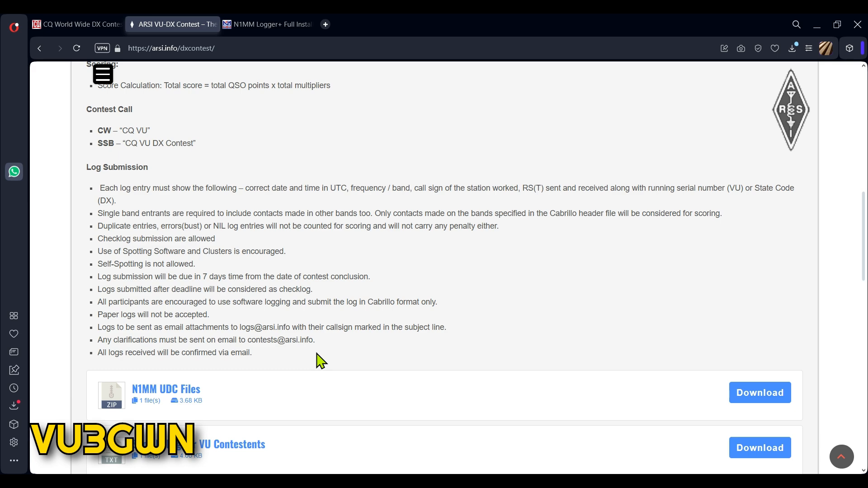
# Switch between the N1MM Logger+ site home page and the contest rules tab.
pyautogui.click(223, 22)
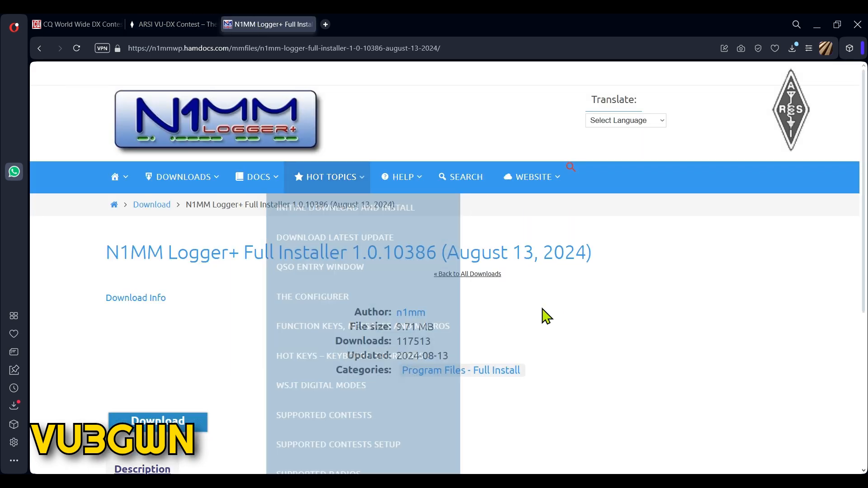
pyautogui.click(206, 137)
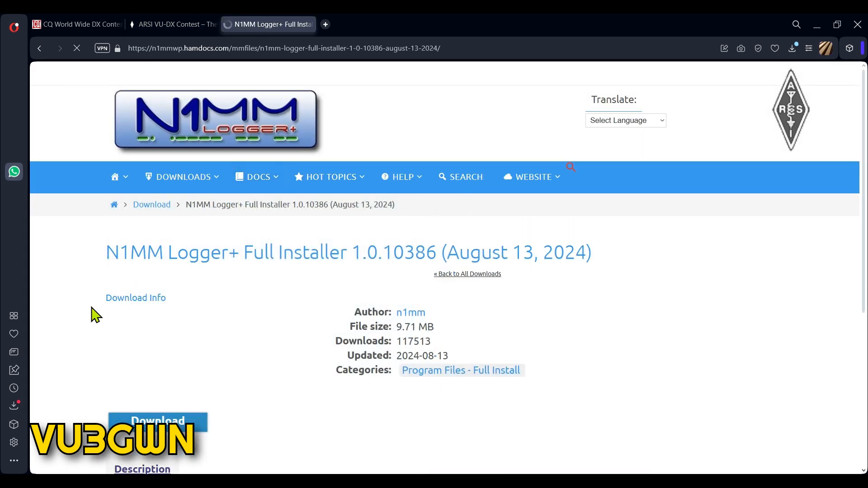
pyautogui.click(164, 26)
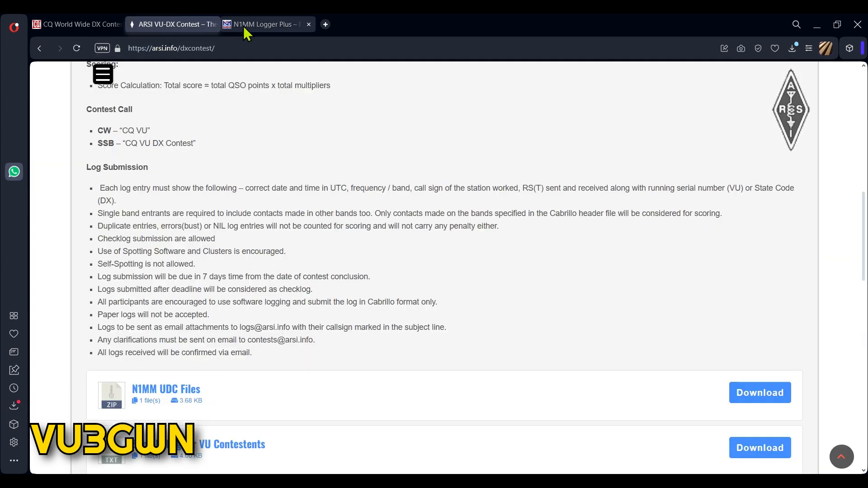
pyautogui.click(253, 25)
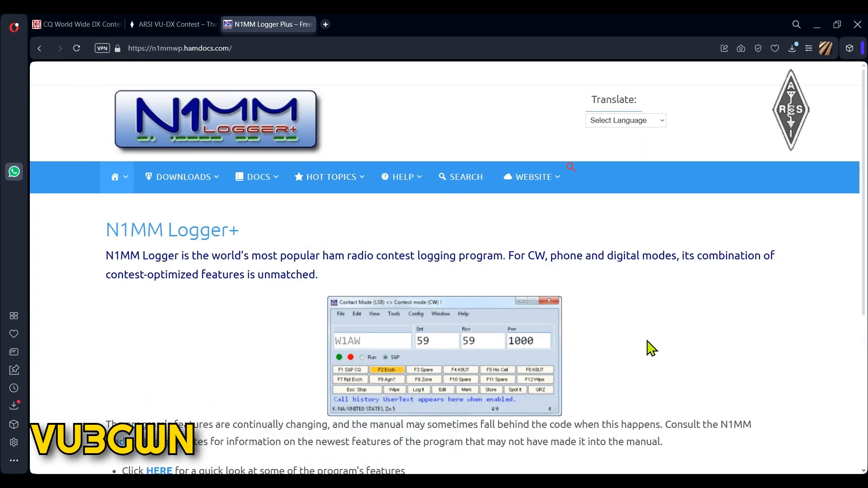
pyautogui.scroll(-2, 639, 333)
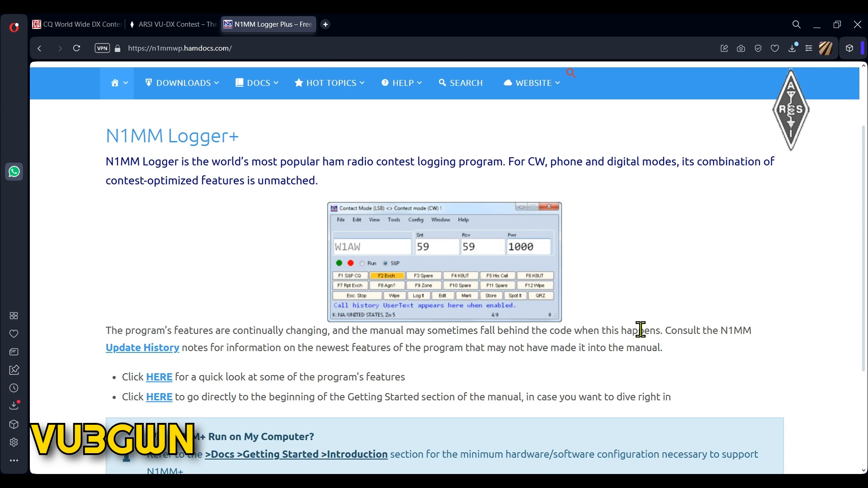
pyautogui.scroll(2, 641, 325)
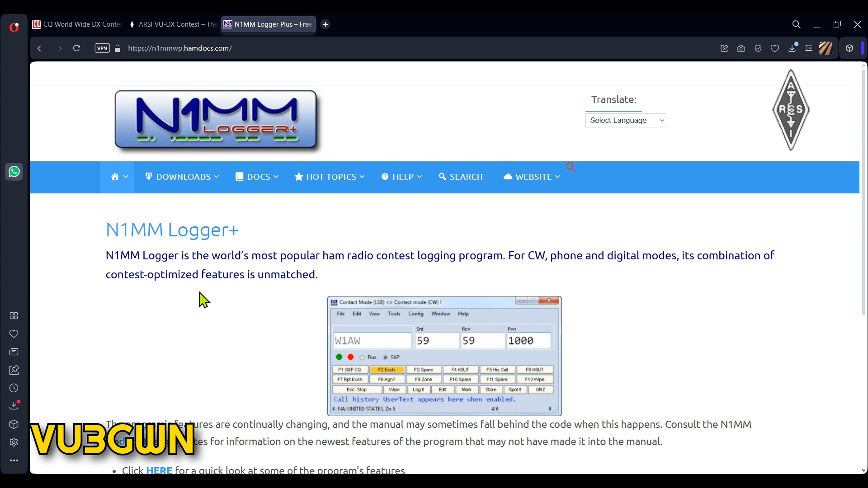
# Browse the N1MM downloads listing, then go back to the home page.
pyautogui.click(172, 24)
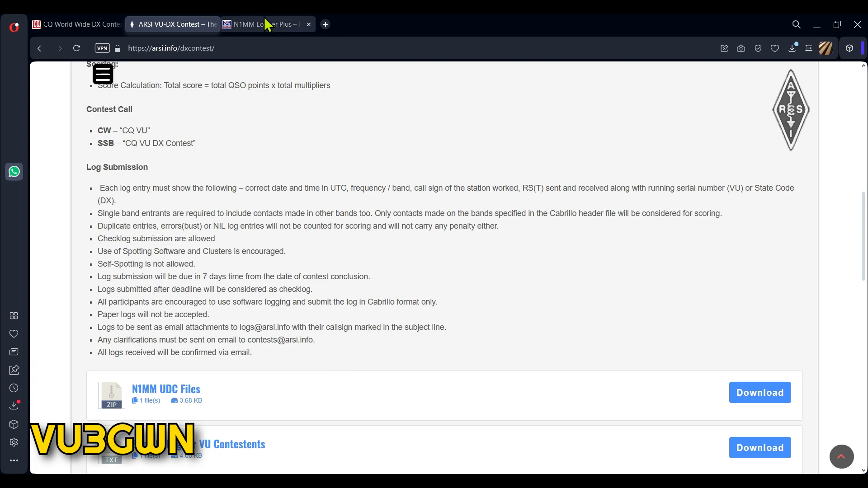
pyautogui.click(266, 24)
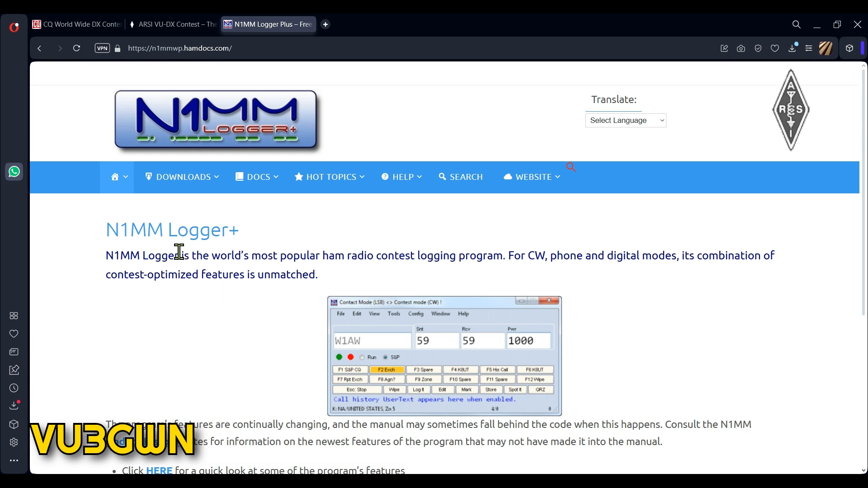
pyautogui.click(187, 181)
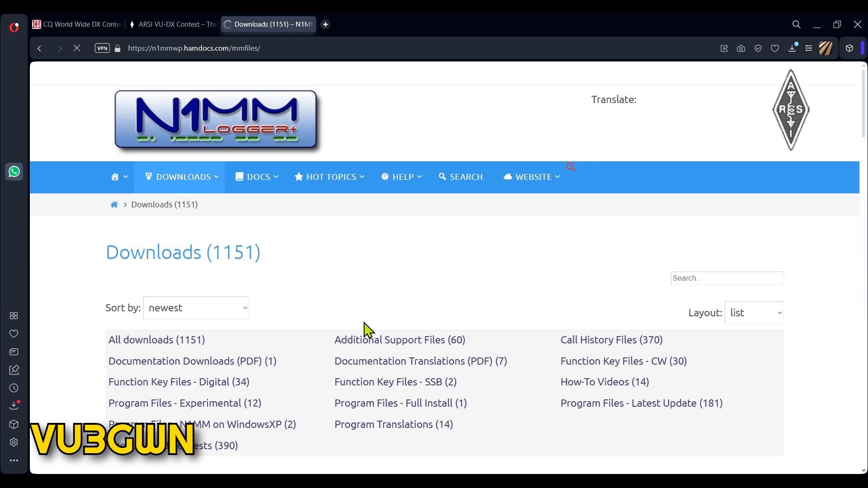
pyautogui.click(39, 48)
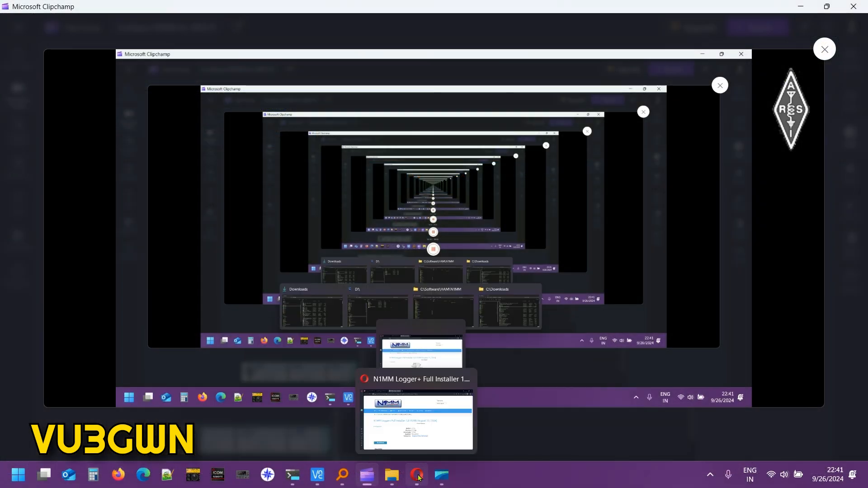
# Run the downloaded N1MM full installer and advance past welcome, disclaimer and components pages.
pyautogui.click(416, 475)
pyautogui.moveTo(394, 482)
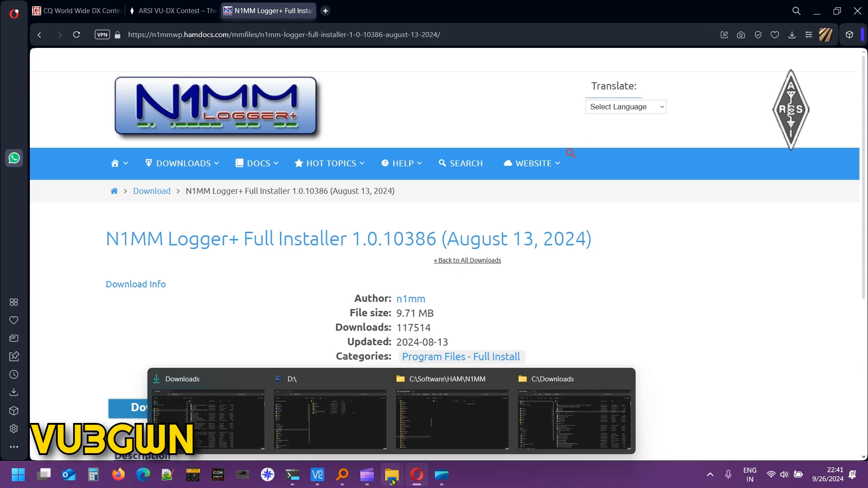
pyautogui.click(574, 418)
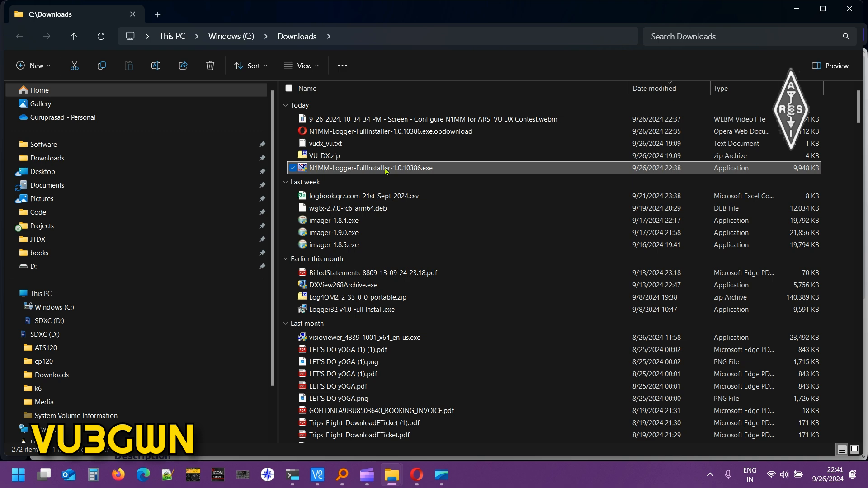
pyautogui.doubleClick(386, 168)
pyautogui.click(496, 326)
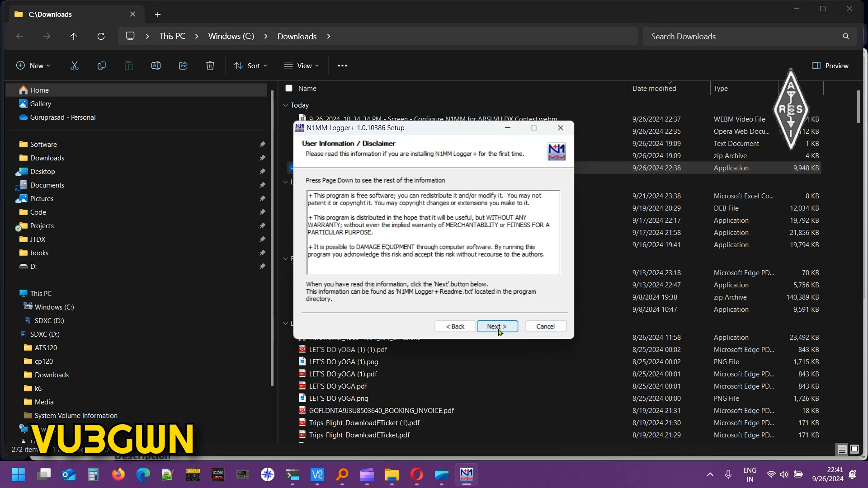
pyautogui.click(497, 326)
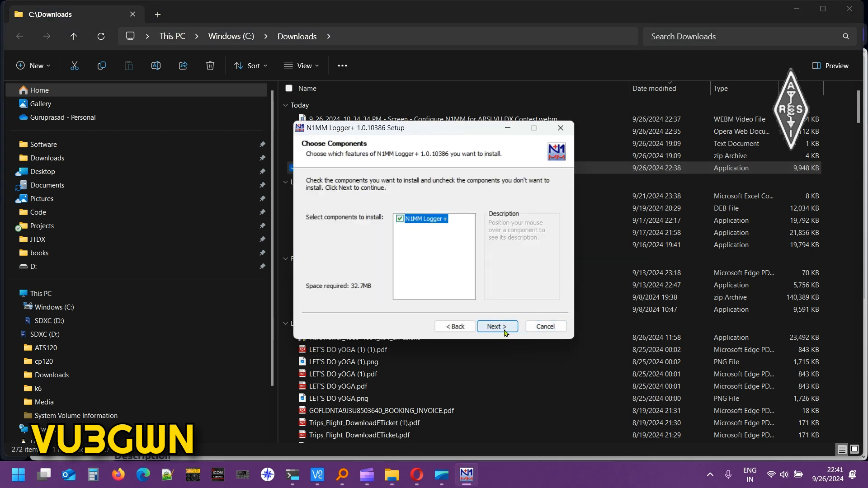
pyautogui.click(503, 331)
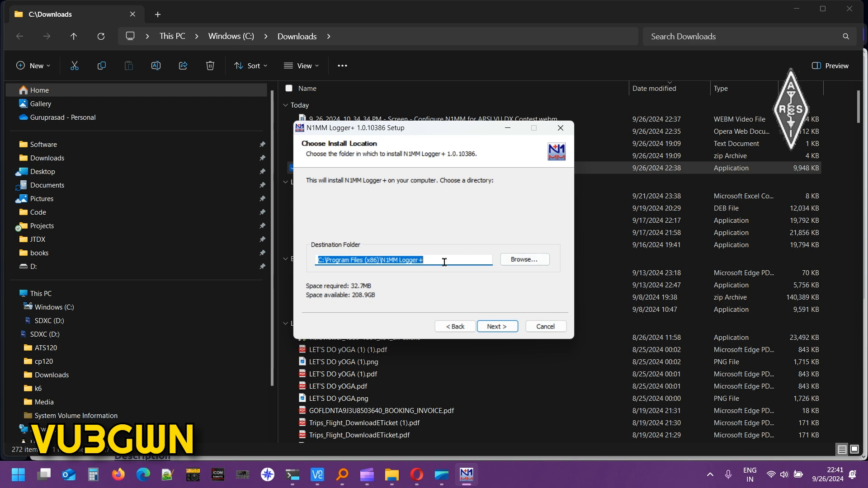
# Paste C:\Software\HAM\N1MM as the installer's destination folder.
pyautogui.moveTo(392, 474)
pyautogui.click(452, 411)
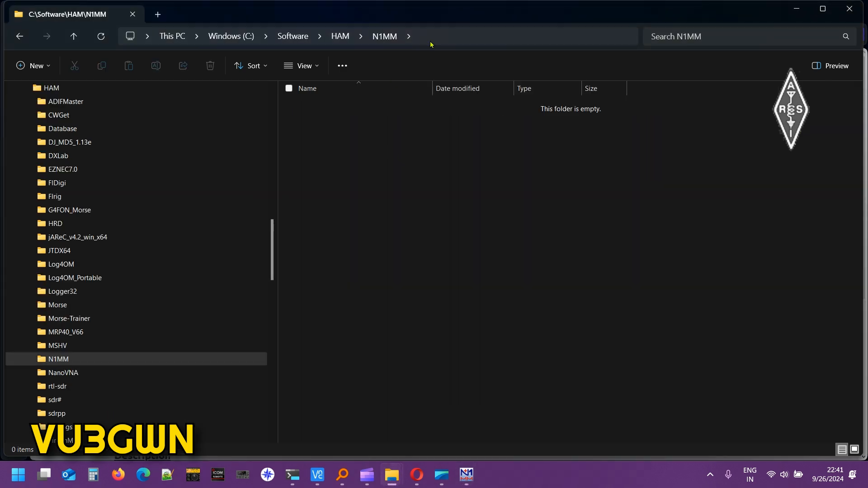
pyautogui.click(431, 41)
pyautogui.hotkey('ctrl', 'c')
pyautogui.click(419, 319)
pyautogui.moveTo(466, 474)
pyautogui.click(484, 383)
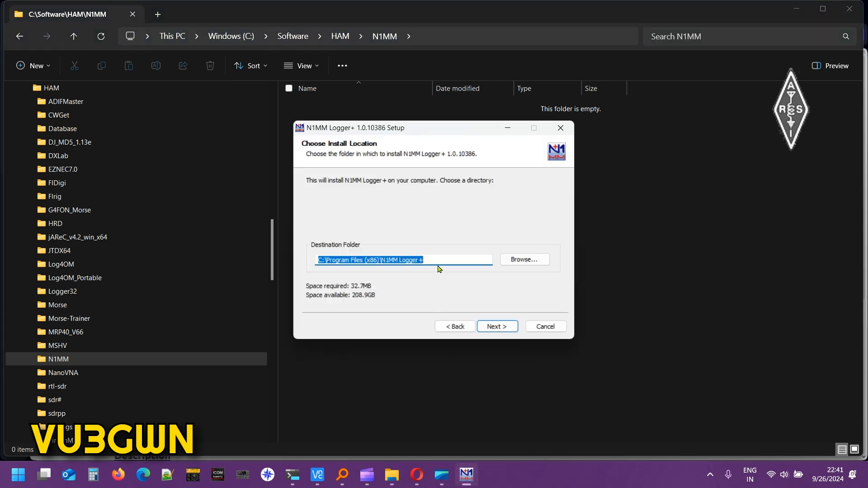
pyautogui.hotkey('ctrl', 'v')
pyautogui.click(448, 244)
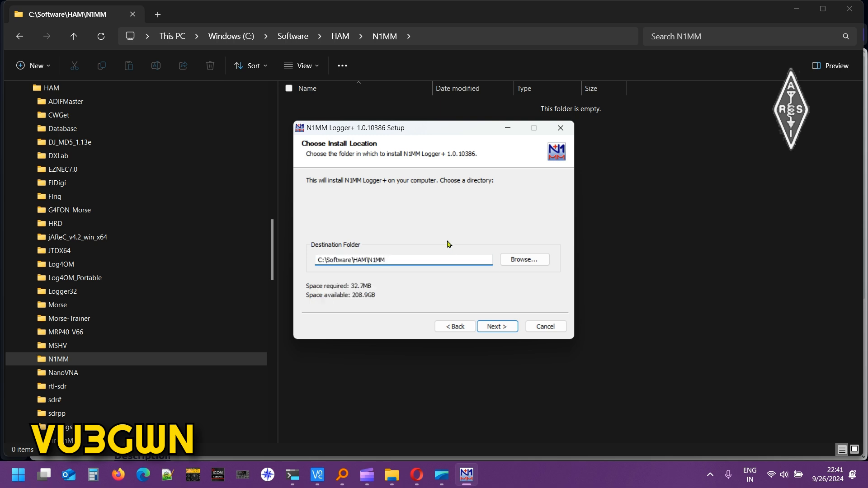
# Paste C:\Software\HAM\N1MM as the user files folder, then return to the program location page.
pyautogui.click(499, 326)
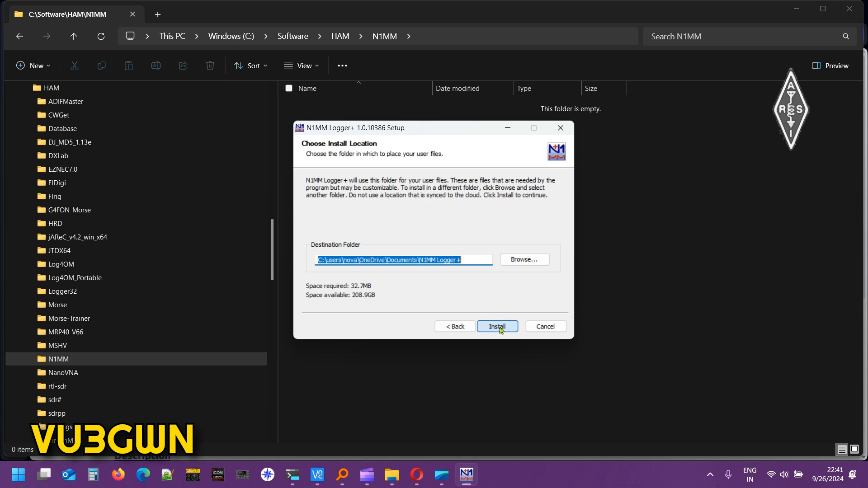
pyautogui.click(454, 326)
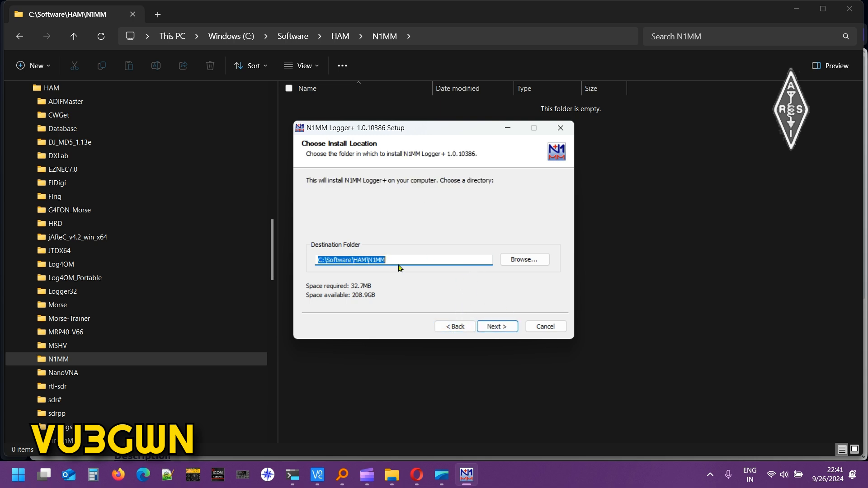
pyautogui.click(493, 329)
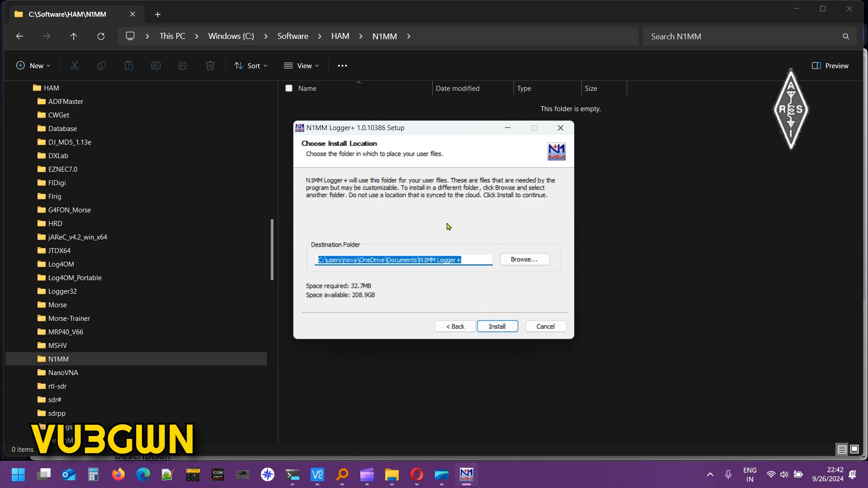
pyautogui.hotkey('ctrl', 'v')
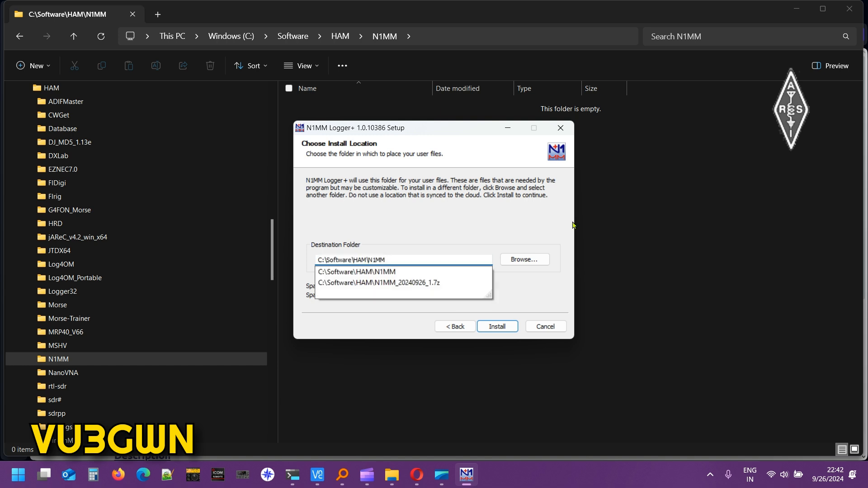
pyautogui.click(464, 323)
# Append \N1MM to the program destination path and advance to the user files page.
pyautogui.click(405, 256)
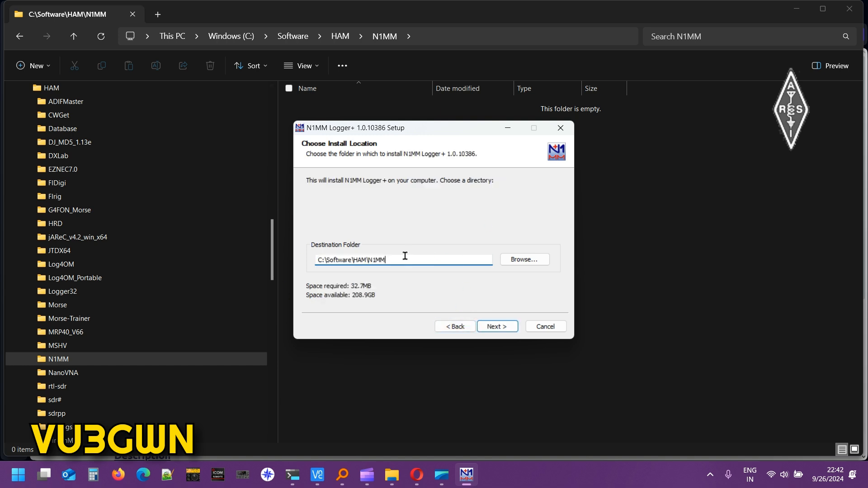
pyautogui.write('\\')
pyautogui.press('capslock')
pyautogui.write('N1MM')
pyautogui.press('capslock')
pyautogui.click(497, 326)
# Extend the user files folder path toward C:\Software\HAM\N1MM\N1MM_DB.
pyautogui.click(426, 259)
pyautogui.write('\\n')
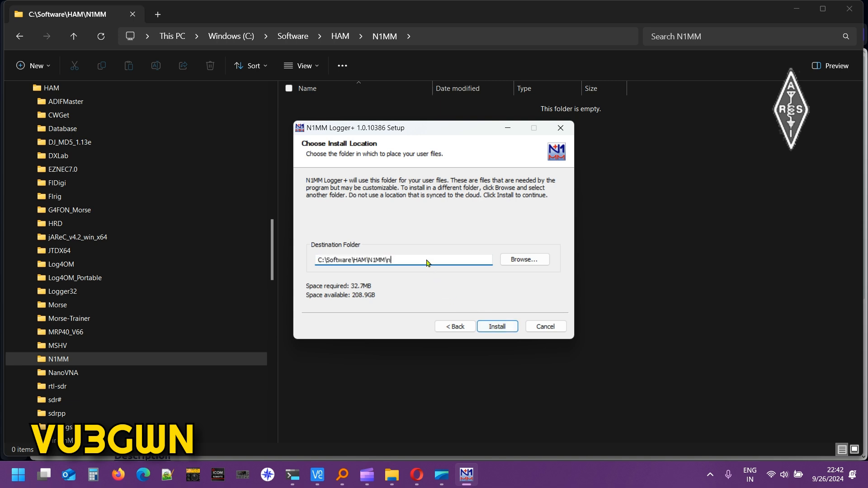
pyautogui.press('capslock')
pyautogui.write('N1MM_DB')
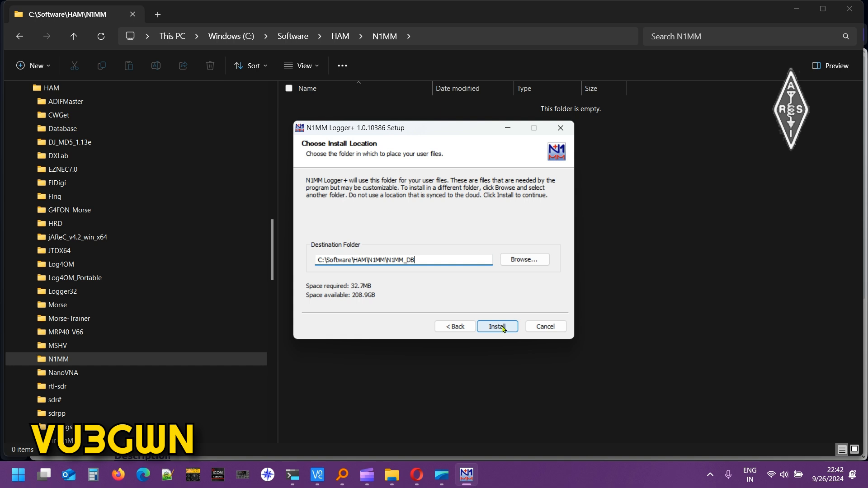
# Install N1MM Logger+ 1.0.10386, finish without rebooting, and close RevisionHistory.txt.
pyautogui.click(502, 327)
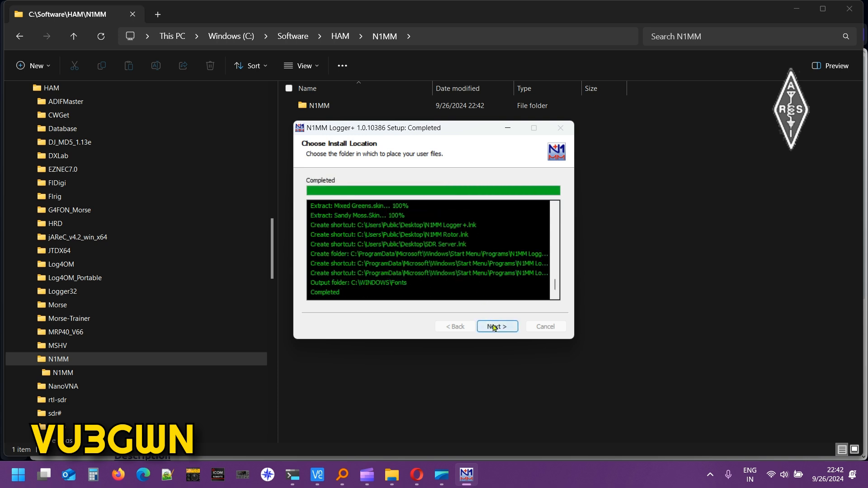
pyautogui.click(494, 327)
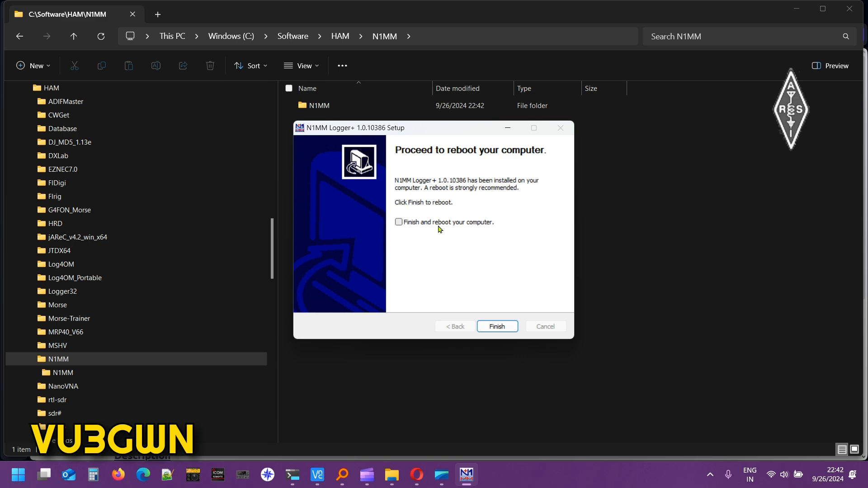
pyautogui.click(497, 327)
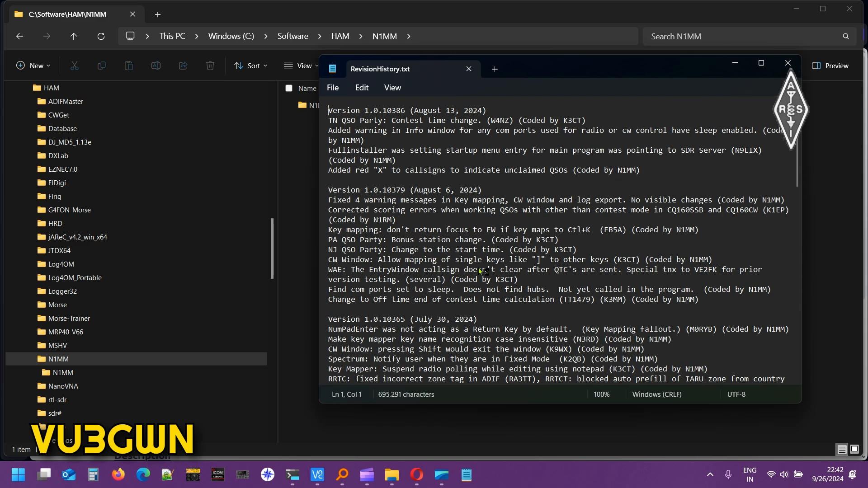
pyautogui.scroll(-15, 499, 258)
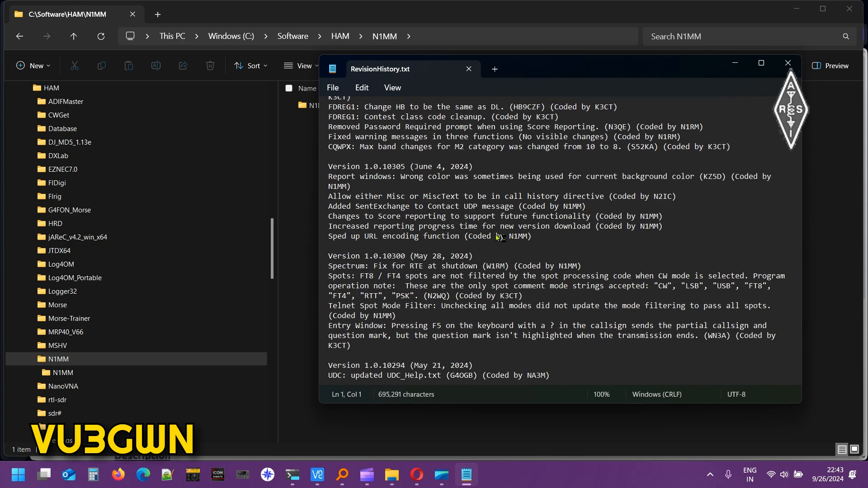
pyautogui.click(468, 69)
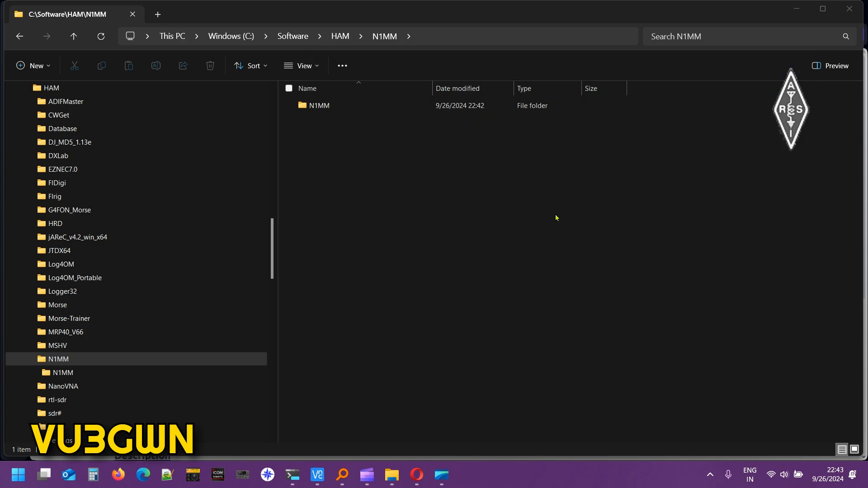
# Search Everything for N1MM, run N1MMLogger.net.exe, and move the Database Creation prompt aside.
pyautogui.click(342, 475)
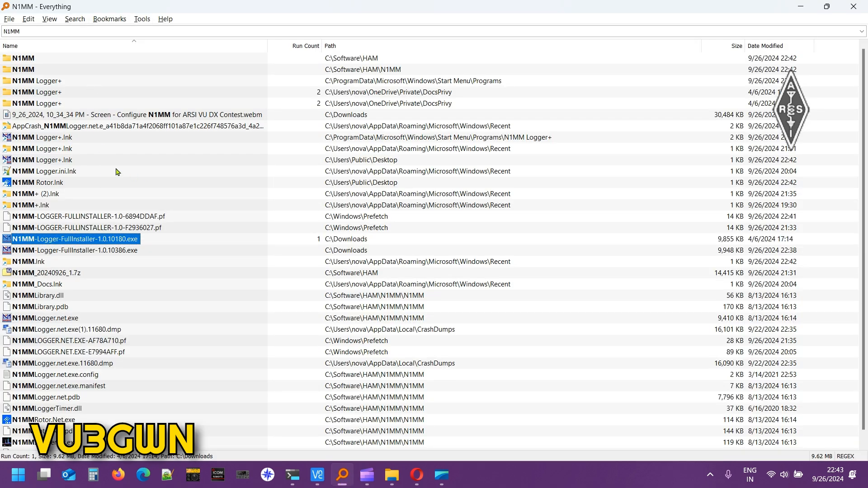
pyautogui.click(87, 31)
pyautogui.write('N1MM')
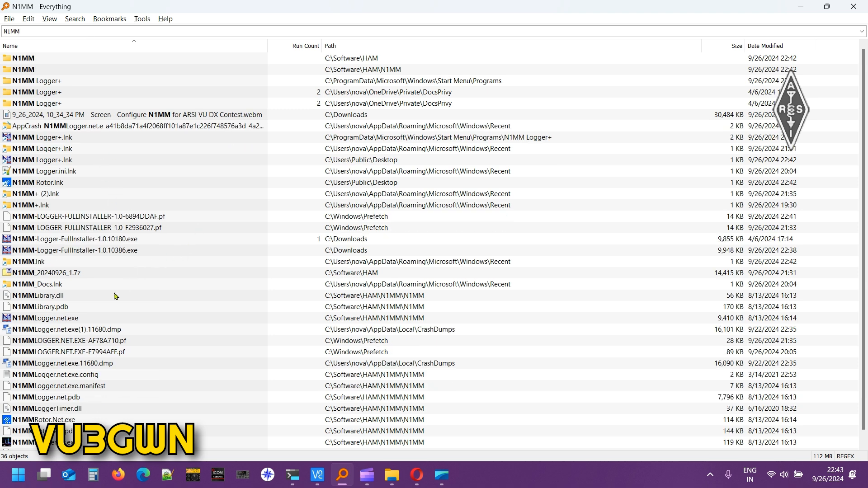
pyautogui.doubleClick(56, 319)
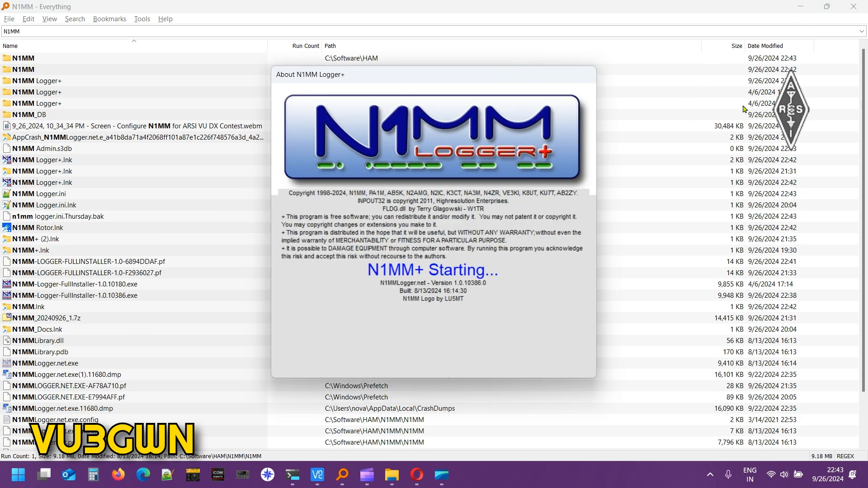
pyautogui.click(800, 8)
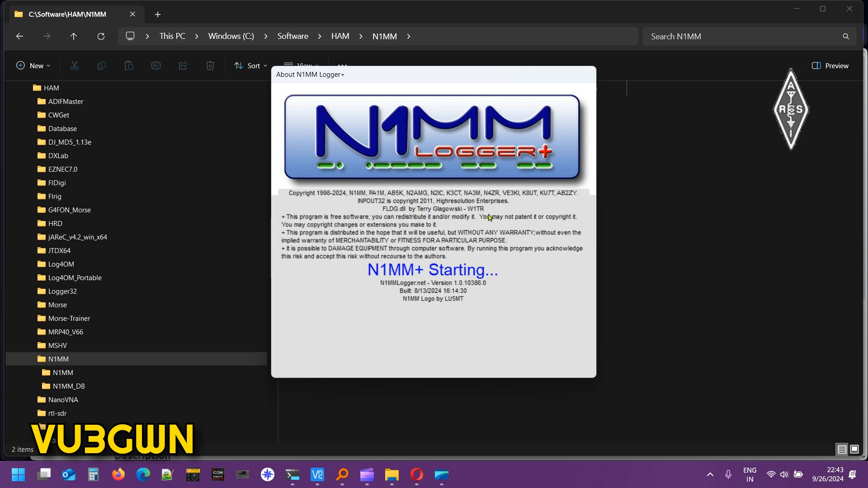
pyautogui.moveTo(393, 111); pyautogui.dragTo(457, 100)
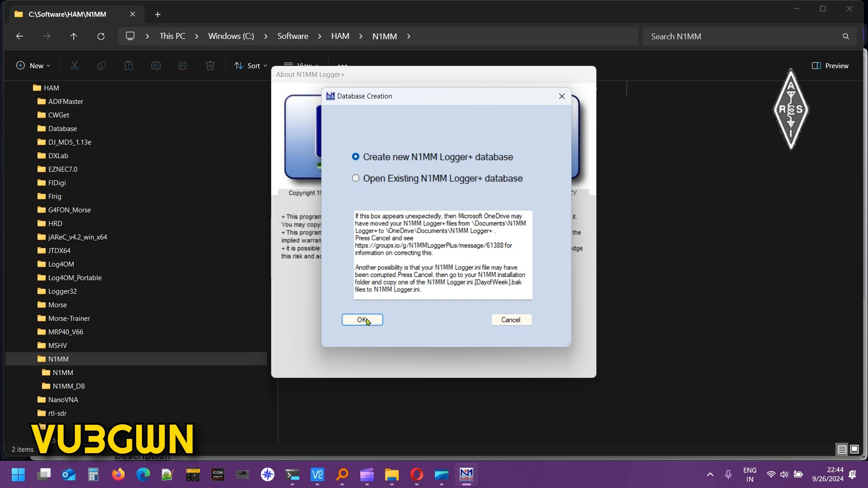
# Confirm creating a new database and dismiss the wl_cty.dat reload and Missing Station Info messages.
pyautogui.click(366, 321)
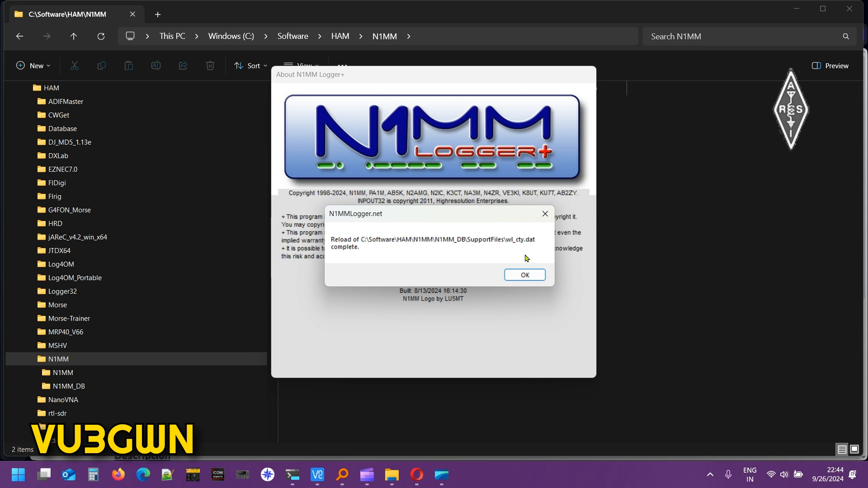
pyautogui.click(524, 275)
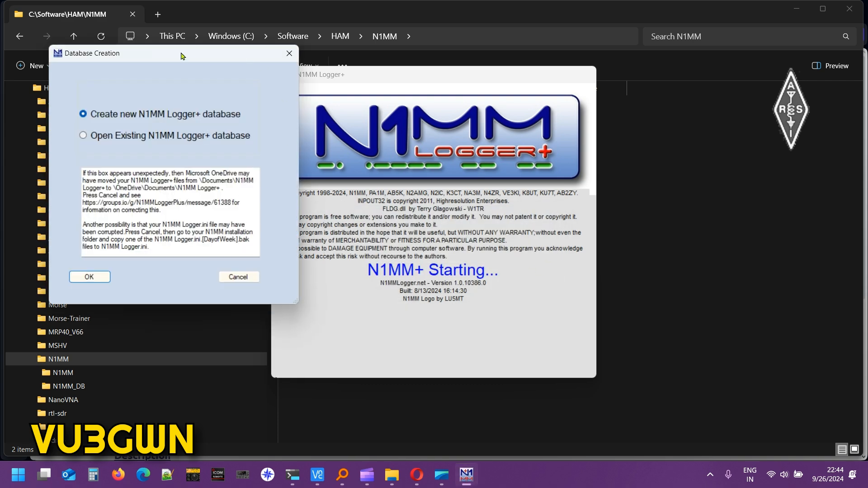
pyautogui.click(327, 318)
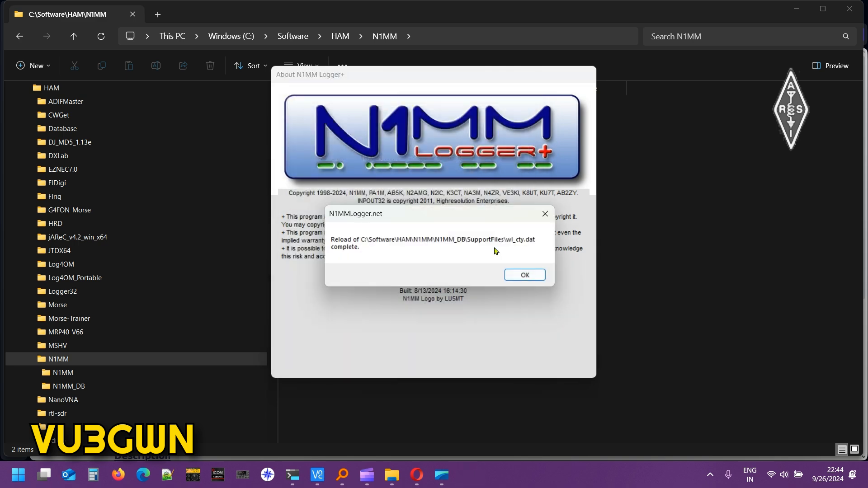
pyautogui.click(526, 276)
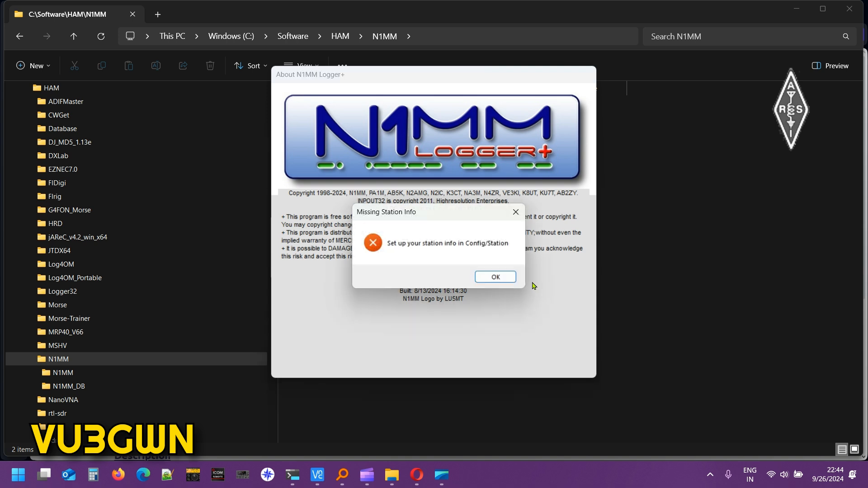
pyautogui.click(505, 277)
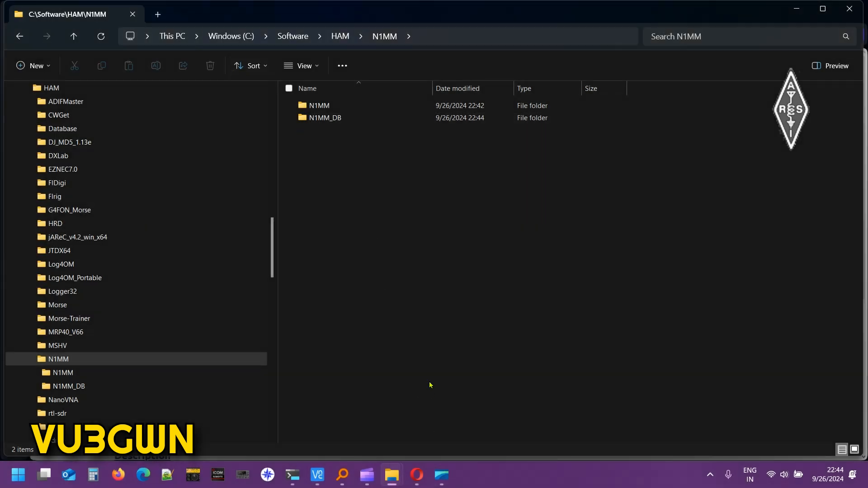
# Rerun N1MMLogger.net.exe from Everything sorted by Run Count and dismiss the two-instances error.
pyautogui.click(342, 475)
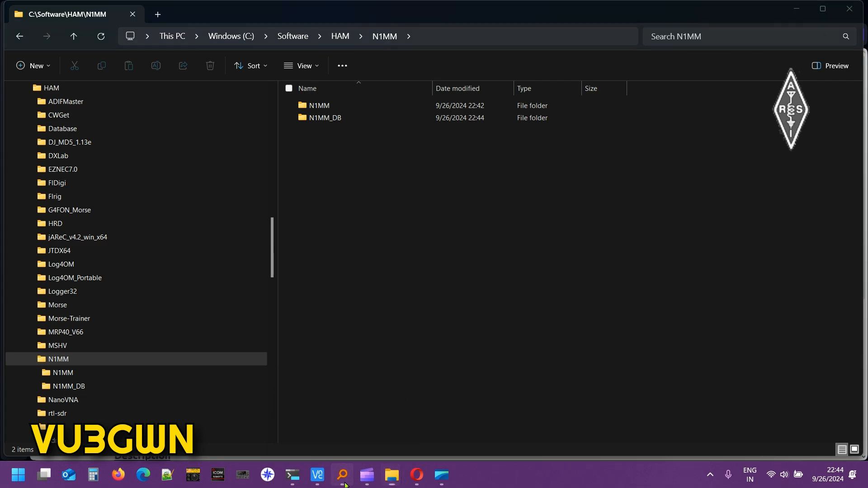
pyautogui.click(306, 47)
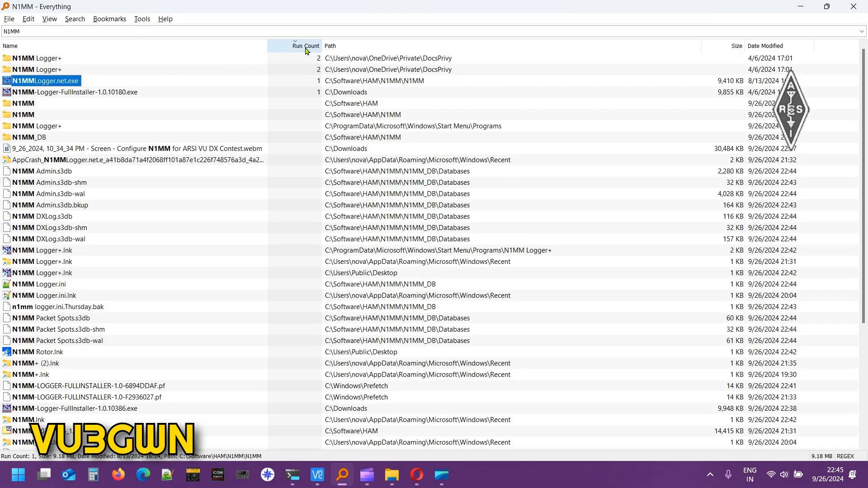
pyautogui.press('Return')
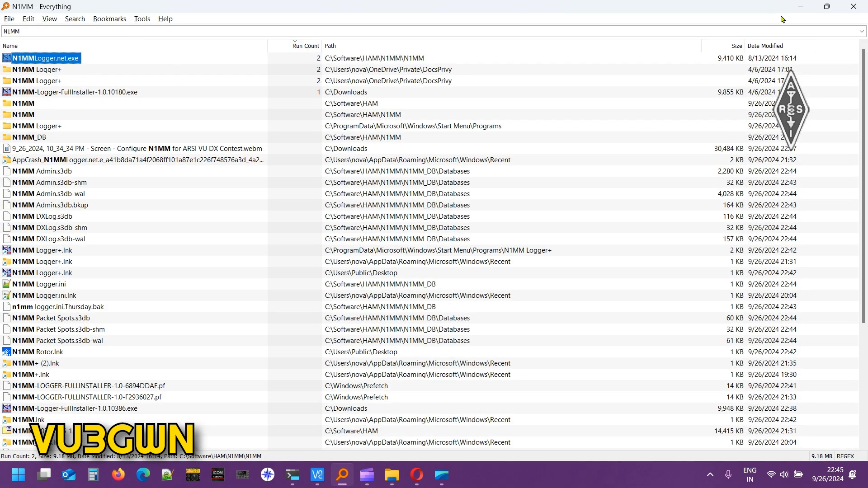
pyautogui.click(799, 8)
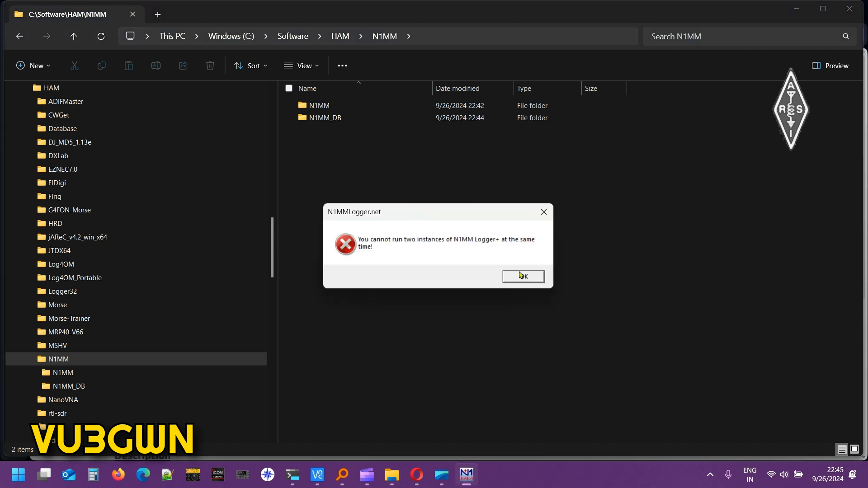
pyautogui.click(522, 276)
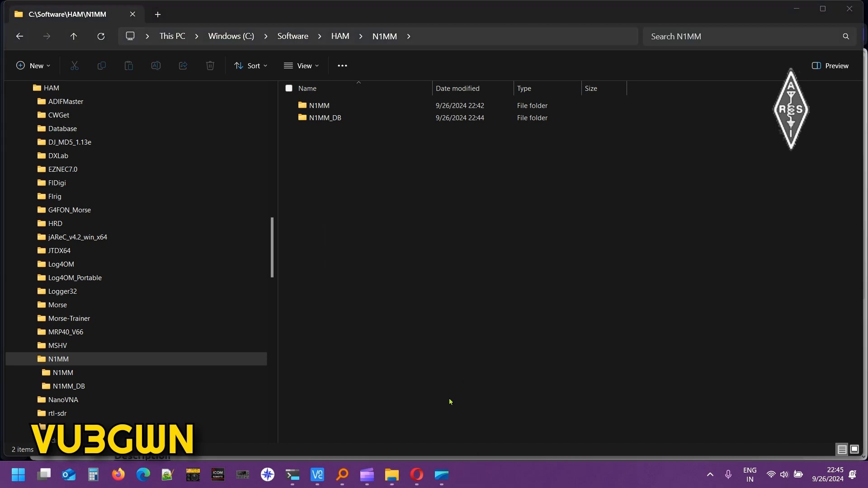
pyautogui.click(451, 480)
pyautogui.click(536, 426)
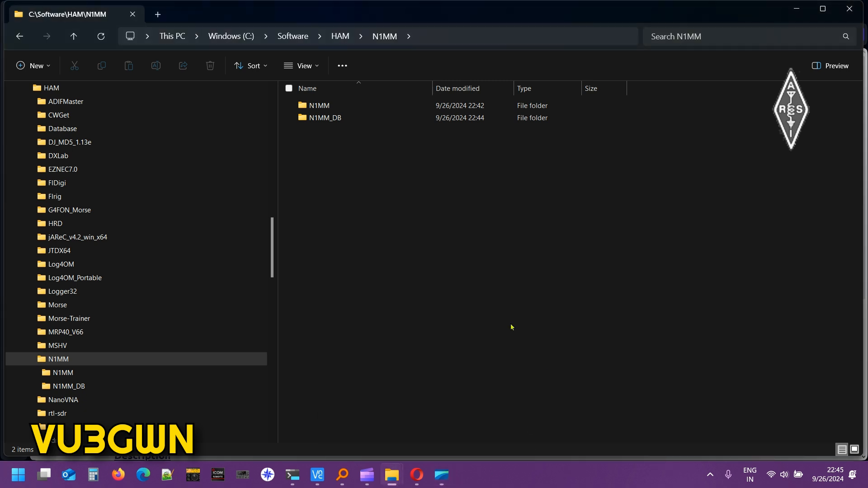
pyautogui.hotkey('alt', 'Tab')
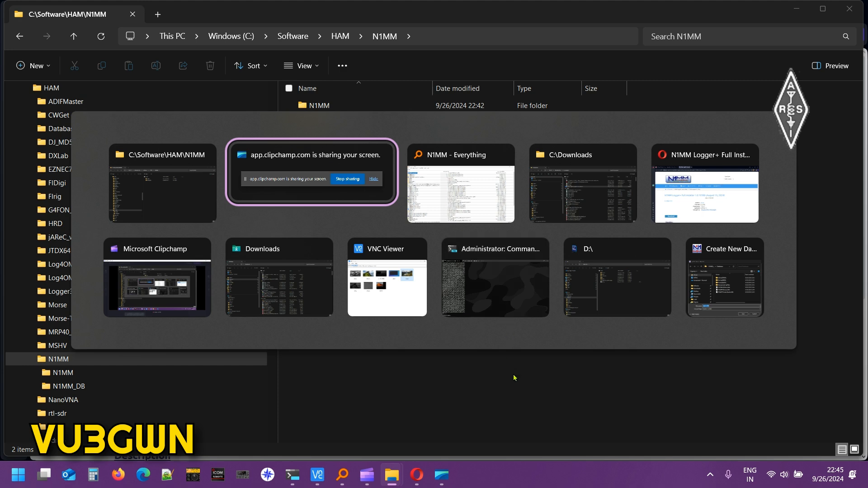
# Replace ham.s3db with ARSI_VU_DX as the new database file name and save it.
pyautogui.click(724, 283)
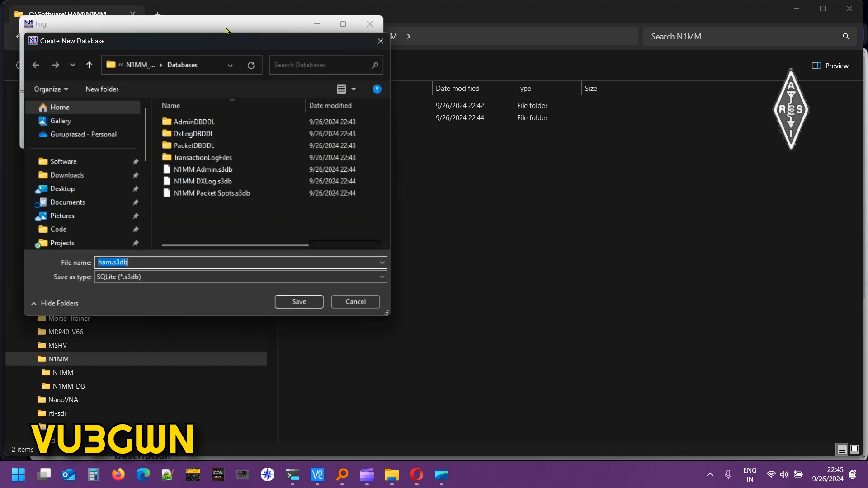
pyautogui.click(139, 265)
pyautogui.doubleClick(138, 265)
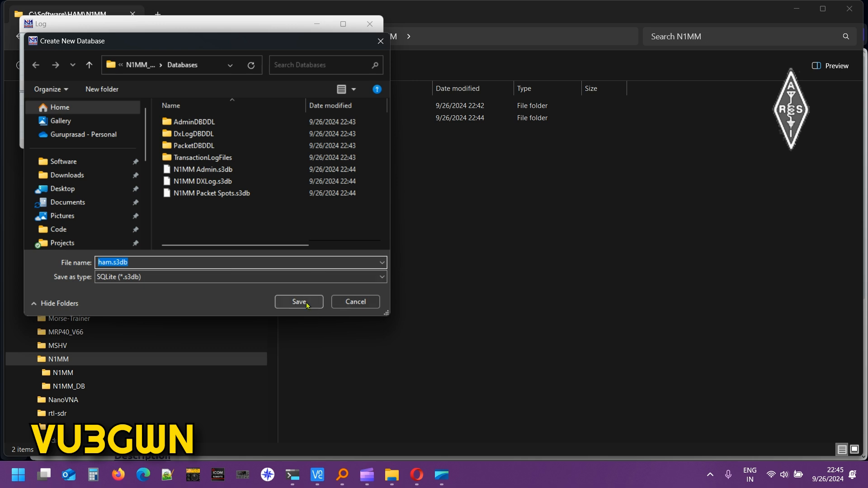
pyautogui.write('VU3')
pyautogui.press('BackSpace')
pyautogui.press('BackSpace')
pyautogui.press('BackSpace')
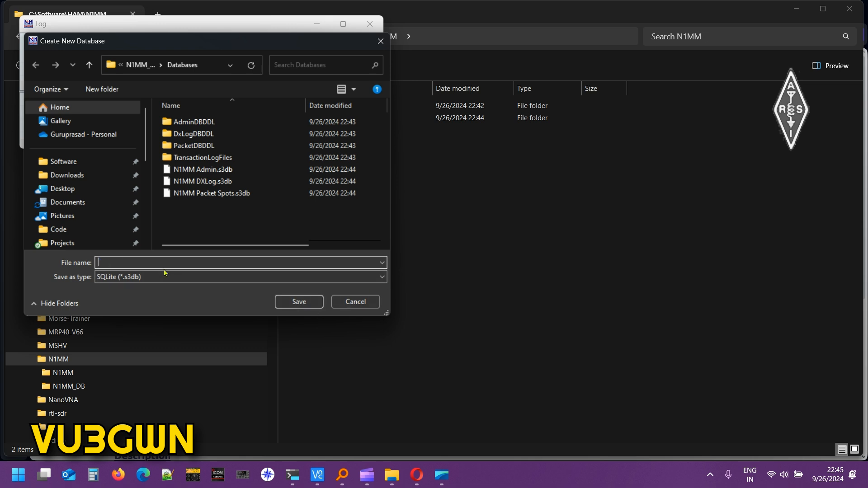
pyautogui.press('capslock')
pyautogui.write('ARSI_DX')
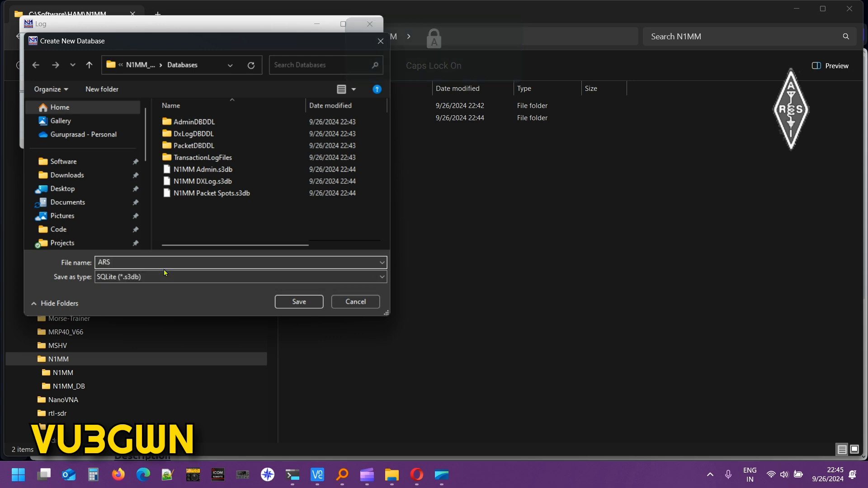
pyautogui.press('capslock')
pyautogui.press('BackSpace')
pyautogui.press('BackSpace')
pyautogui.press('capslock')
pyautogui.write('VU_DX')
pyautogui.press('capslock')
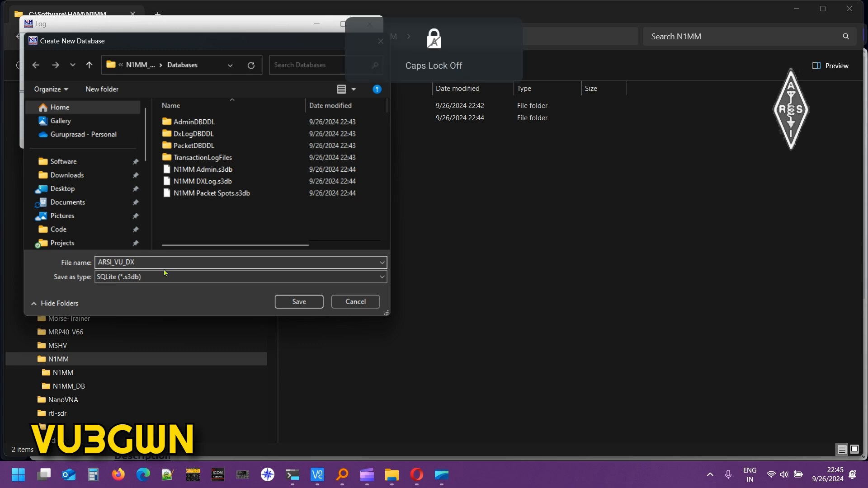
pyautogui.click(285, 301)
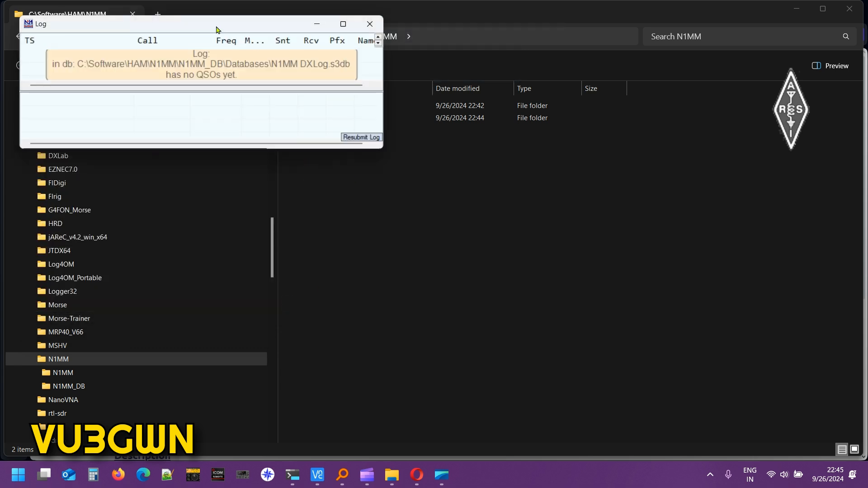
# Dismiss the station info warning and enter the station's call sign and operator name.
pyautogui.click(495, 277)
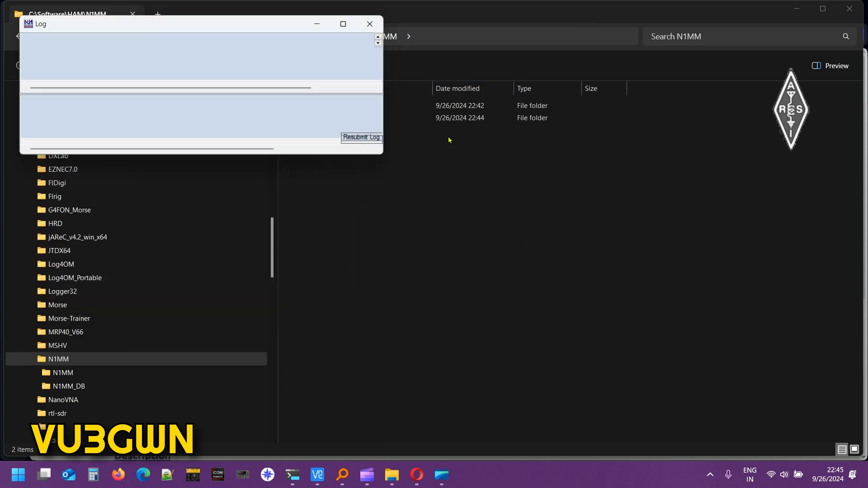
pyautogui.moveTo(194, 63); pyautogui.dragTo(412, 121)
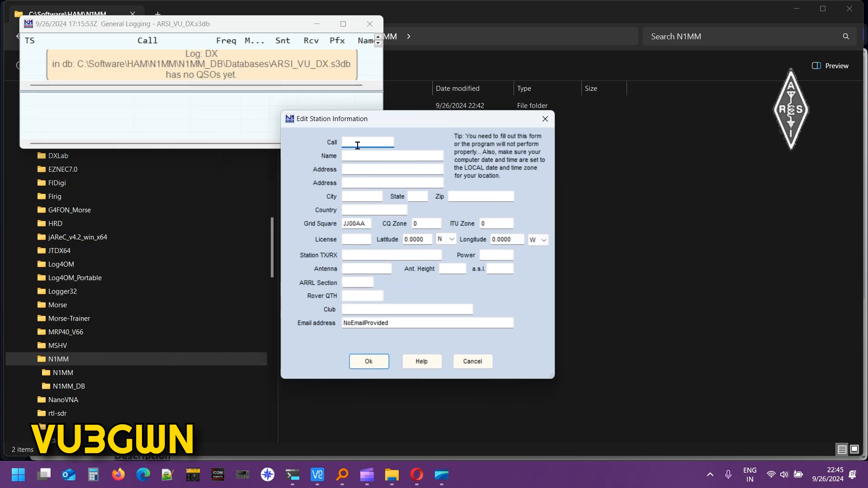
pyautogui.press('capslock')
pyautogui.write('VU3GWN')
pyautogui.press('Tab')
pyautogui.press('capslock')
pyautogui.write('Guru')
pyautogui.press('Tab')
# Fill in the station's address lines, state KA and zip code.
pyautogui.click(373, 141)
pyautogui.click(393, 170)
pyautogui.press('Tab')
pyautogui.press('Tab')
pyautogui.press('Tab')
pyautogui.press('capslock')
pyautogui.press('Tab')
pyautogui.press('Tab')
# Set country India, grid square MK82 and CQ zone 22.
pyautogui.press('capslock')
pyautogui.write('India')
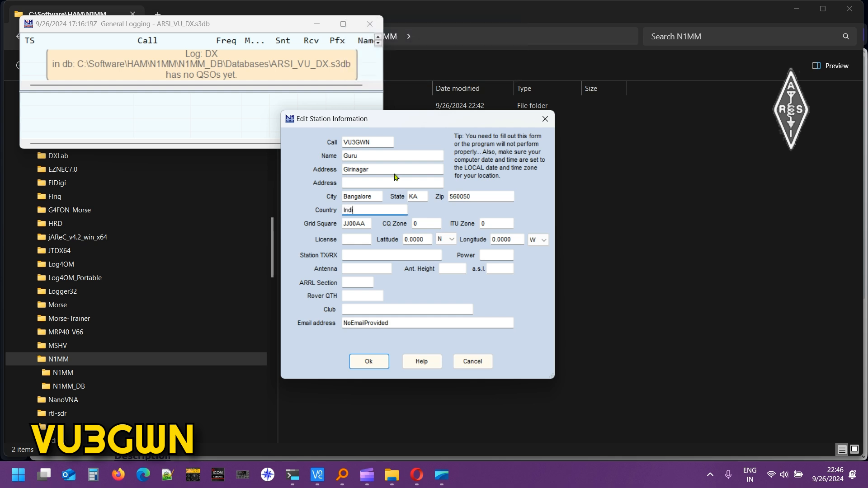
pyautogui.press('Tab')
pyautogui.press('capslock')
pyautogui.write('MK82')
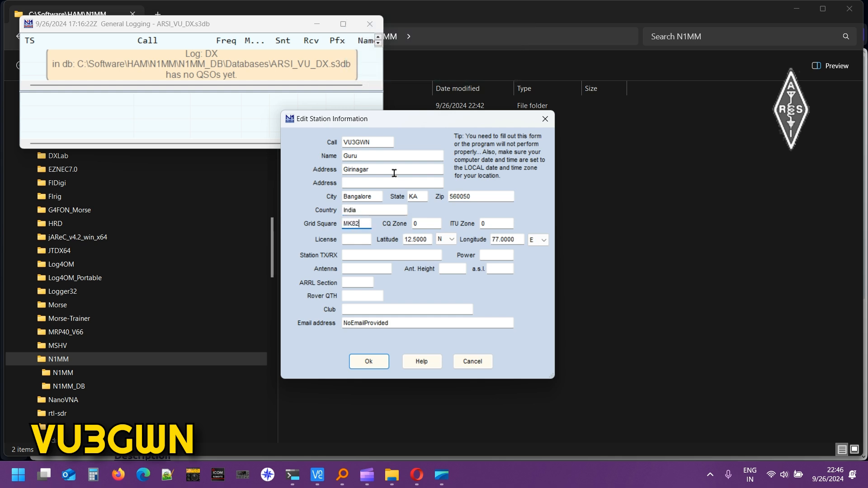
pyautogui.press('Tab')
pyautogui.write('22')
pyautogui.press('Tab')
# Enter ITU zone 3 and the station radio IC-7300.
pyautogui.write('3')
pyautogui.click(355, 242)
pyautogui.click(363, 256)
pyautogui.press('capslock')
pyautogui.write('ic-730')
pyautogui.press('BackSpace')
pyautogui.press('BackSpace')
pyautogui.press('BackSpace')
pyautogui.press('BackSpace')
pyautogui.press('BackSpace')
pyautogui.press('BackSpace')
pyautogui.press('capslock')
pyautogui.write('IC-')
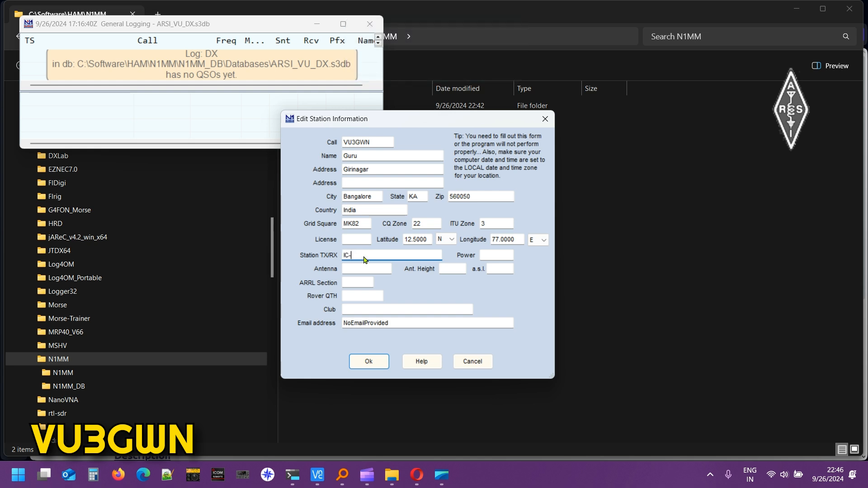
pyautogui.write('7300')
pyautogui.press('Tab')
# Set the antenna to Dipole and enter the station's e-mail address.
pyautogui.click(360, 269)
pyautogui.press('capslock')
pyautogui.write('Dipole')
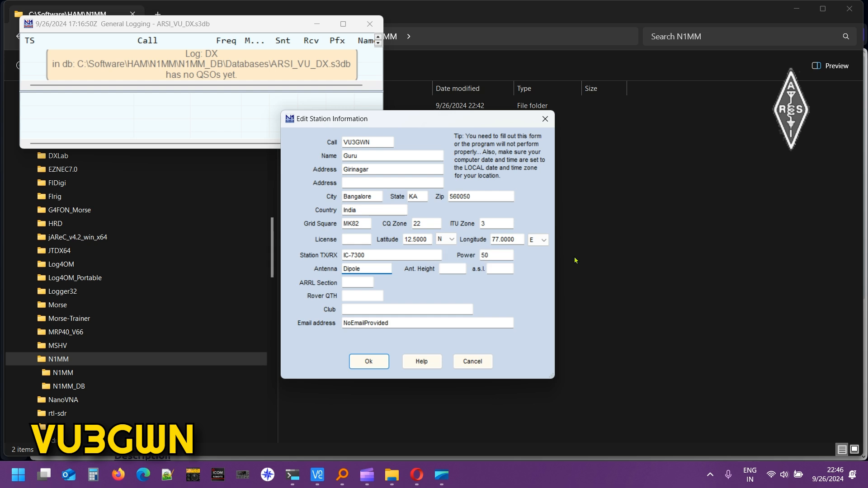
pyautogui.click(366, 282)
pyautogui.doubleClick(405, 323)
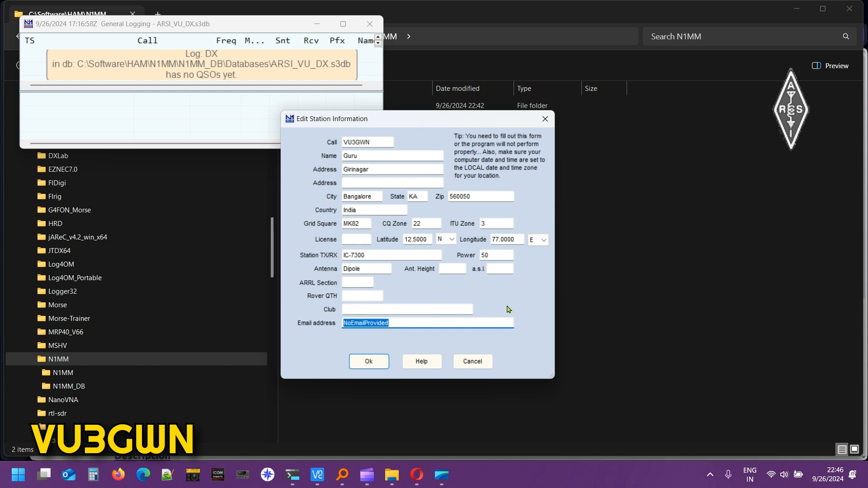
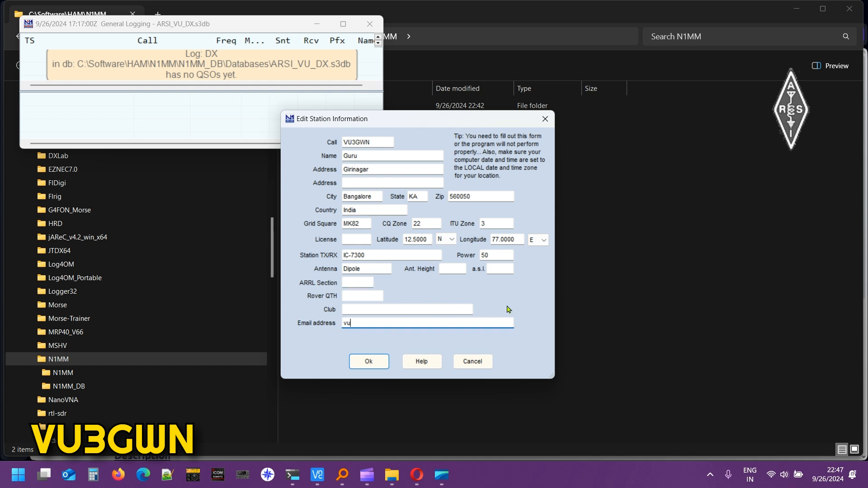
# Add ARRL Section DX after the missing-section warning and save the station information.
pyautogui.click(368, 362)
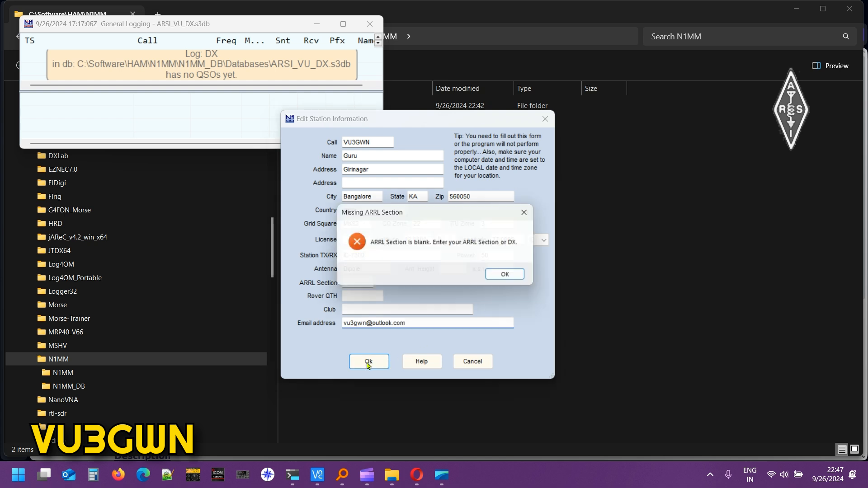
pyautogui.click(510, 277)
pyautogui.press('capslock')
pyautogui.write('DX')
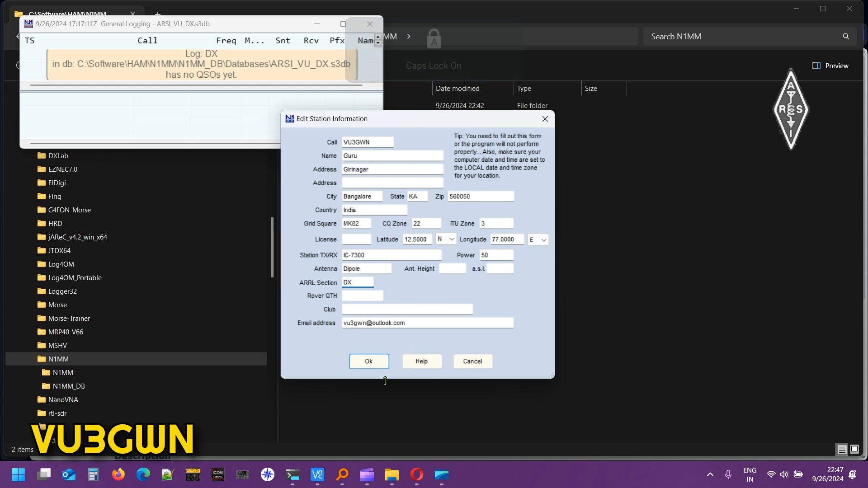
pyautogui.click(369, 361)
# Install the 1.0.10476 update through the setup wizard, relaunch, and close the revision history and About box.
pyautogui.moveTo(146, 63); pyautogui.dragTo(426, 180)
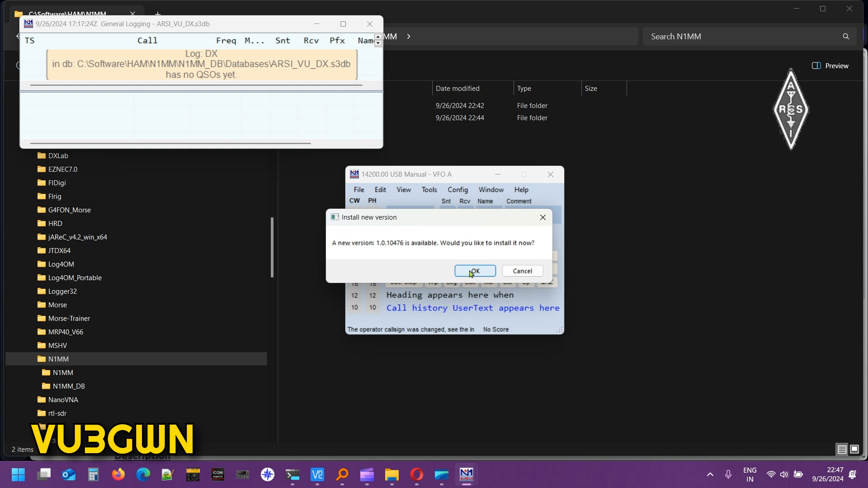
pyautogui.click(483, 273)
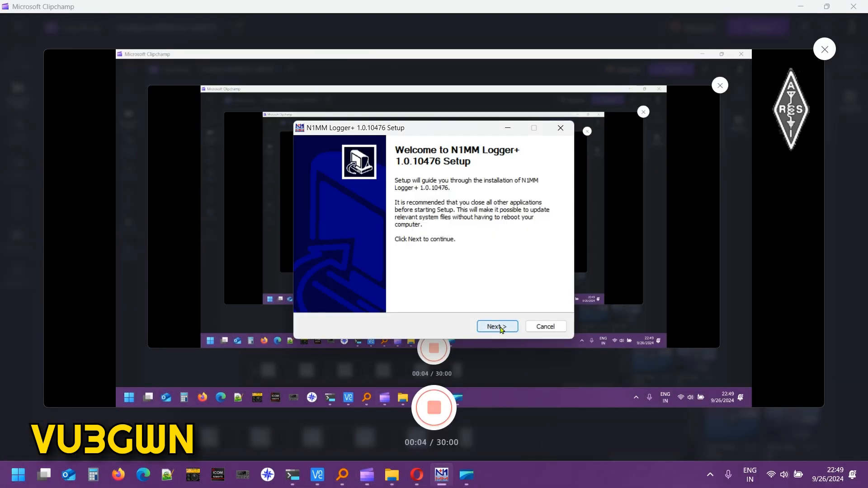
pyautogui.click(500, 329)
pyautogui.click(500, 329)
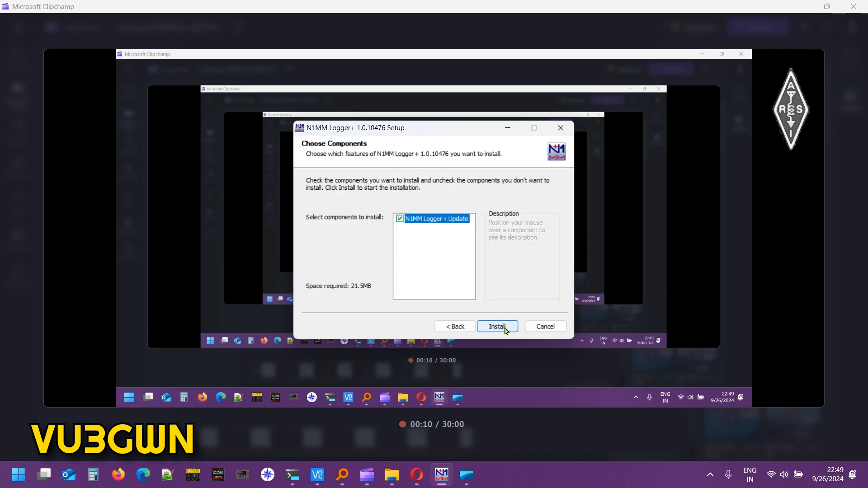
pyautogui.click(505, 328)
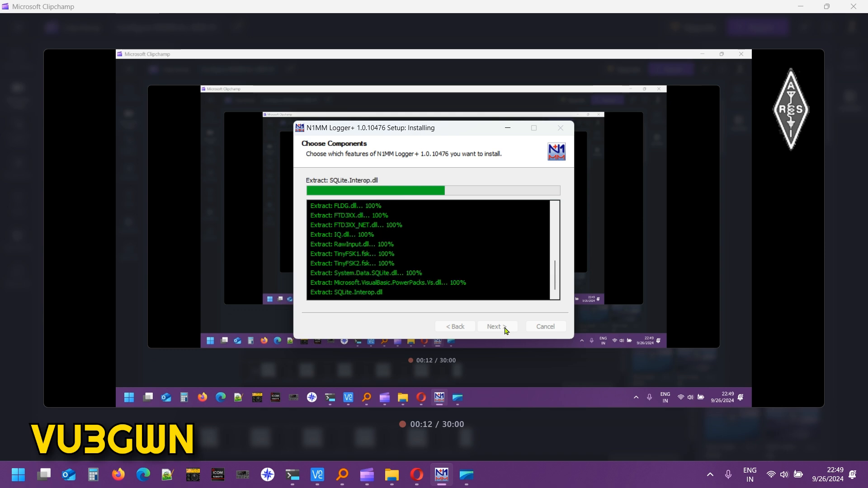
pyautogui.click(497, 327)
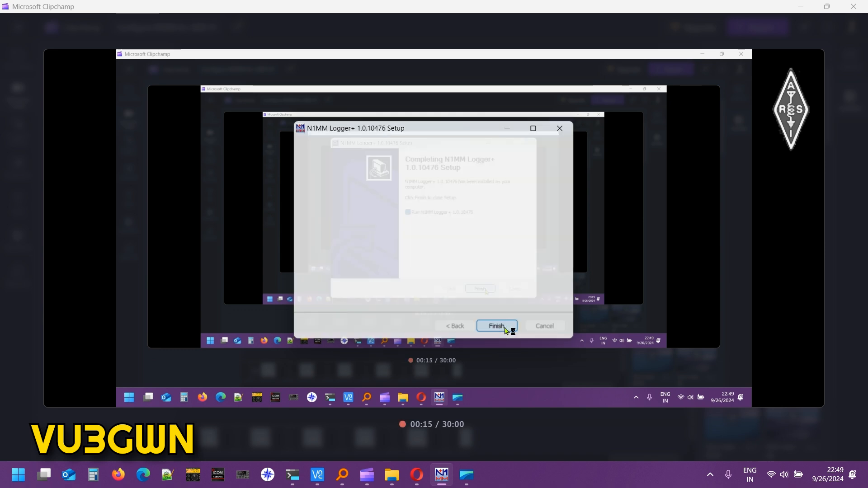
pyautogui.click(784, 67)
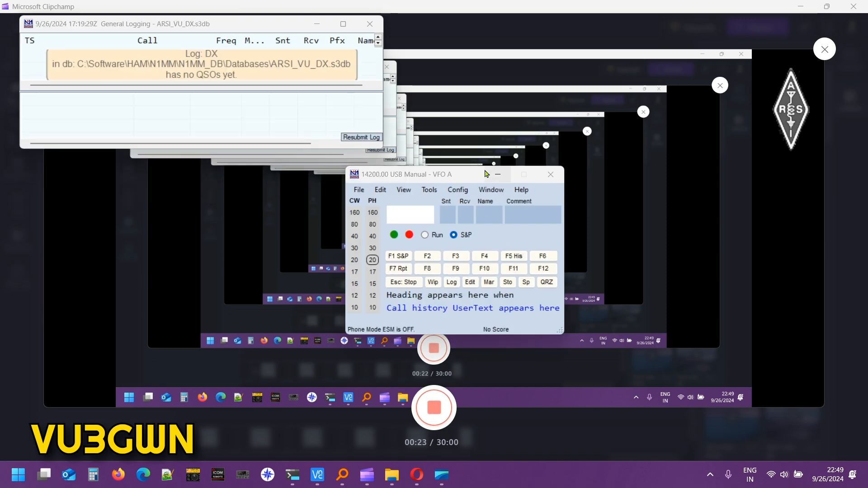
# Move the log window to the upper right and minimize Clipchamp, Explorer, Opera and Command Prompt.
pyautogui.moveTo(347, 28); pyautogui.dragTo(767, 88)
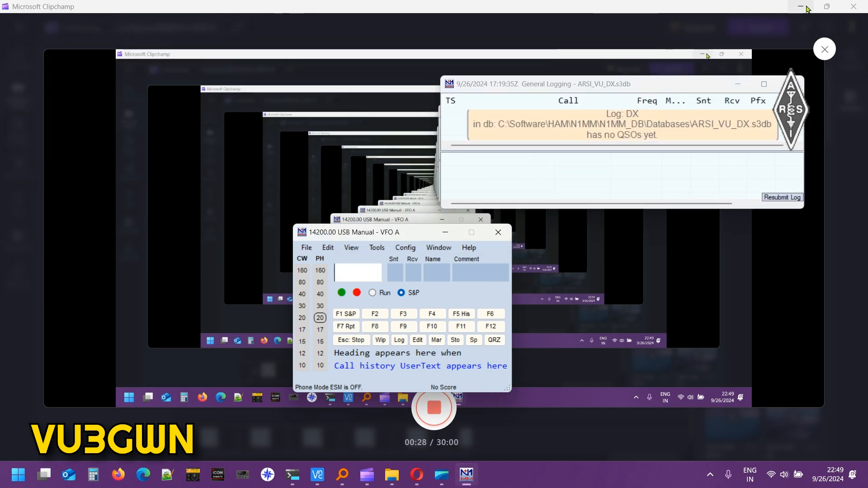
pyautogui.click(801, 8)
pyautogui.click(796, 9)
pyautogui.click(797, 9)
pyautogui.click(796, 10)
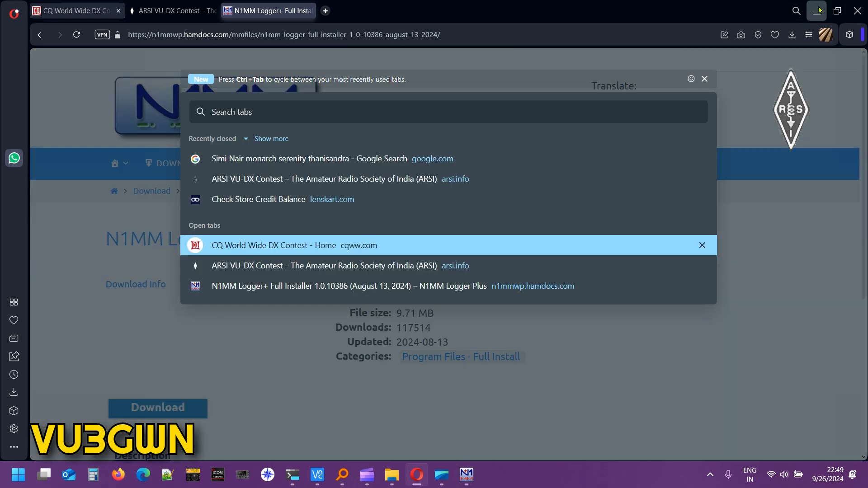
pyautogui.click(816, 11)
pyautogui.click(808, 9)
pyautogui.click(807, 9)
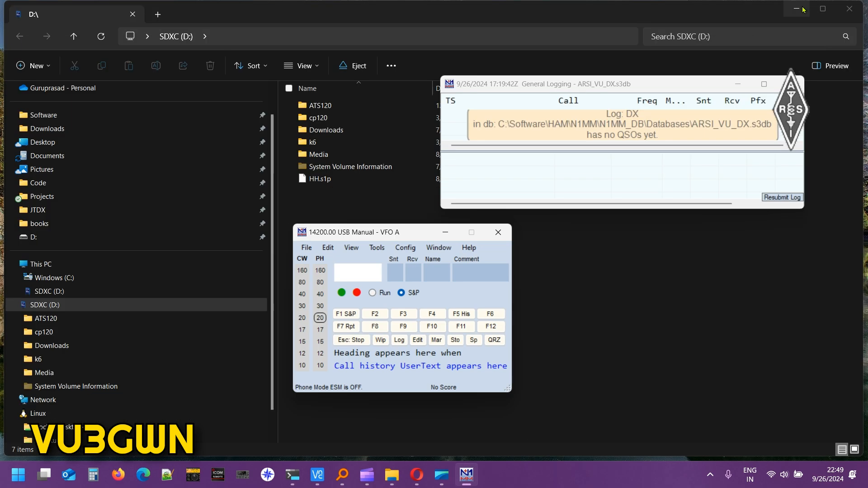
pyautogui.click(802, 8)
# Place the entry and log windows side by side, enlarging the log and widening the entry window.
pyautogui.moveTo(386, 239); pyautogui.dragTo(229, 145)
pyautogui.moveTo(579, 84); pyautogui.dragTo(482, 71)
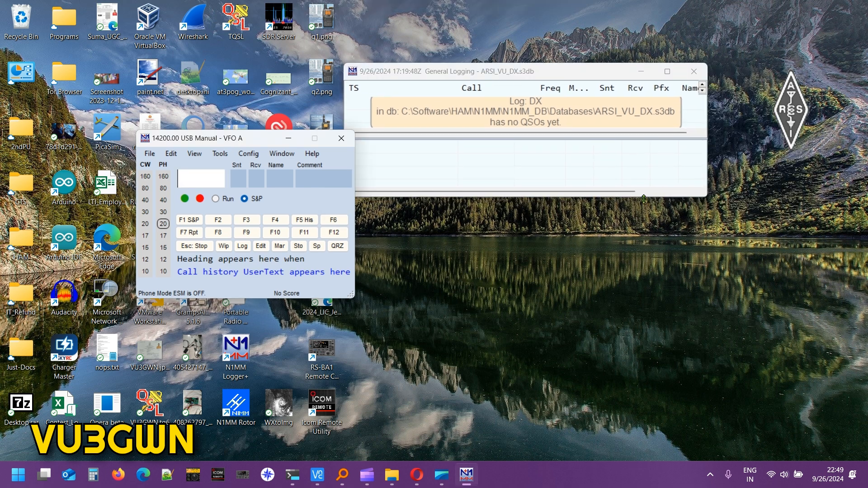
pyautogui.moveTo(704, 198); pyautogui.dragTo(801, 255)
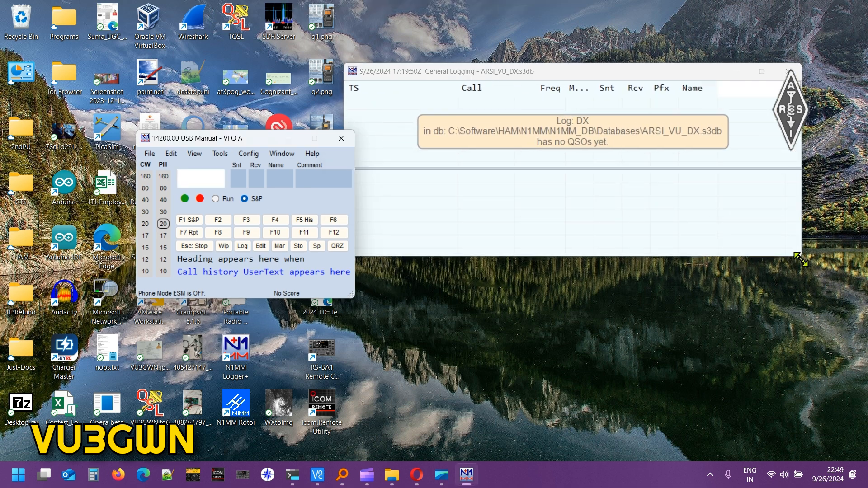
pyautogui.moveTo(597, 73)
pyautogui.mouseDown()
pyautogui.moveTo(654, 76)
pyautogui.moveTo(609, 82)
pyautogui.mouseUp()
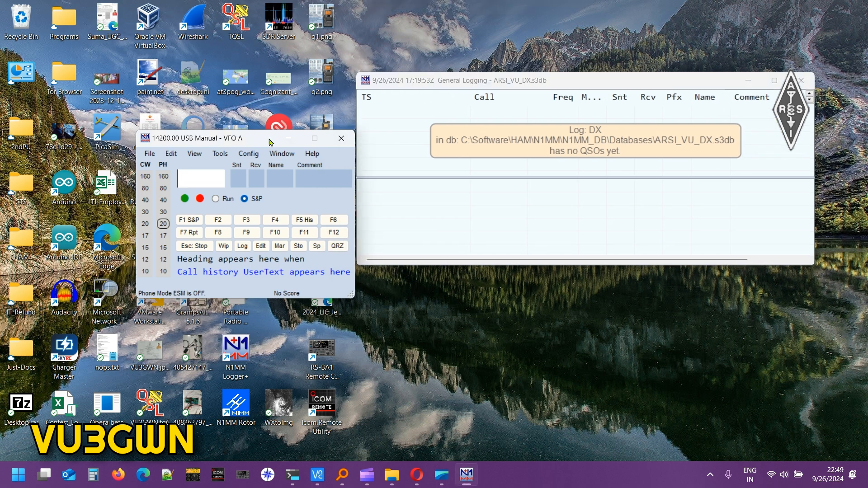
pyautogui.moveTo(249, 140); pyautogui.dragTo(230, 122)
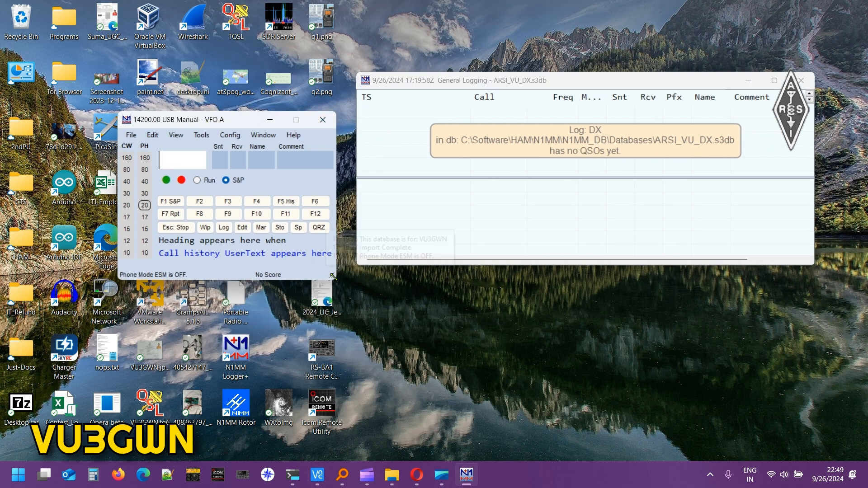
pyautogui.moveTo(333, 276); pyautogui.dragTo(557, 284)
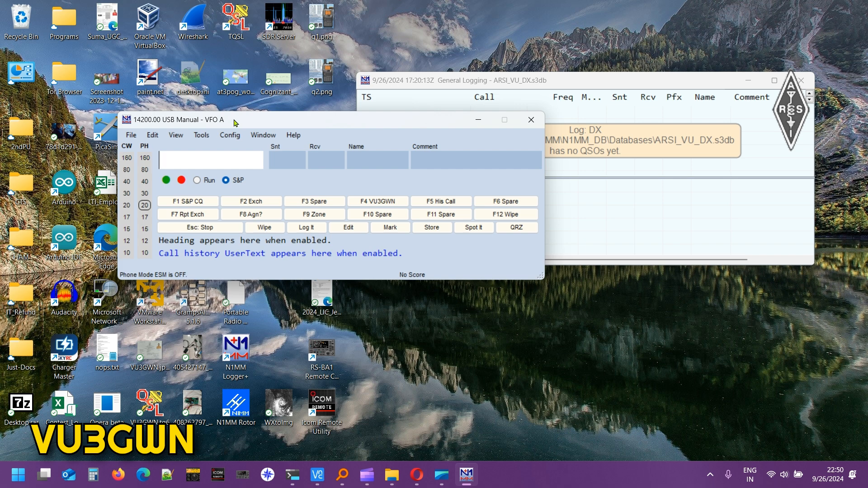
pyautogui.click(230, 134)
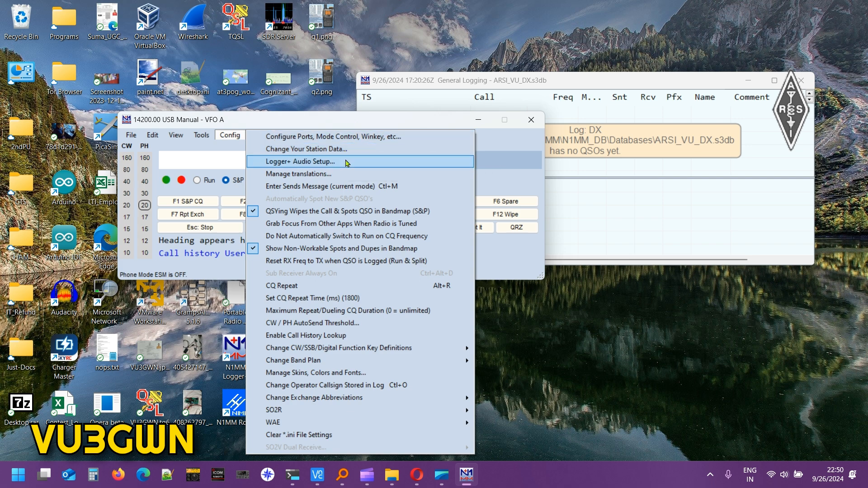
pyautogui.moveTo(201, 136)
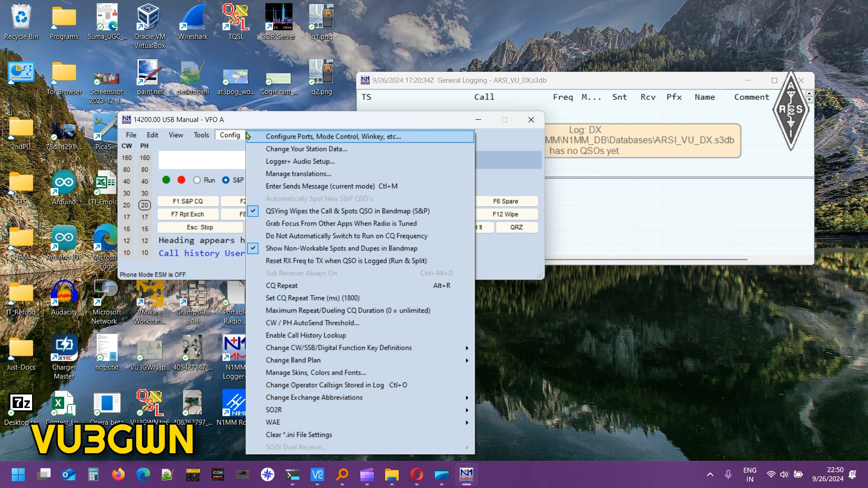
pyautogui.click(276, 123)
pyautogui.moveTo(399, 470)
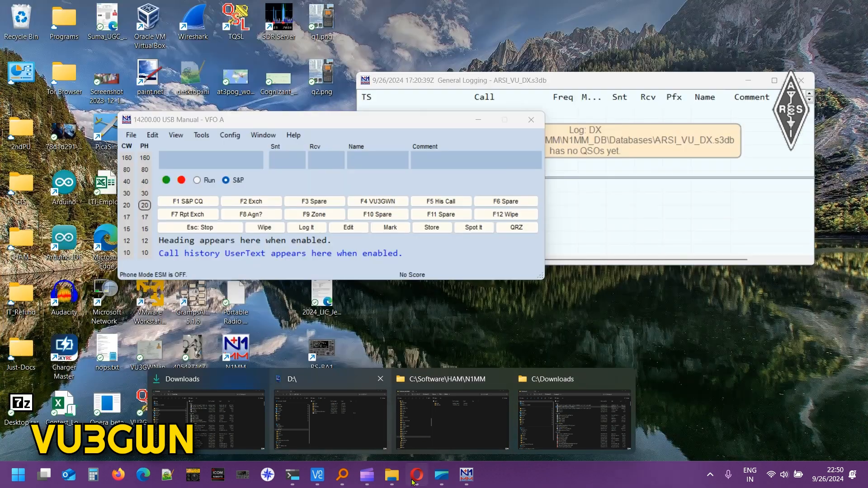
# Open the Downloads folder from the ARSI VU-DX Contest page and select VU_DX.zip.
pyautogui.click(417, 474)
pyautogui.click(174, 10)
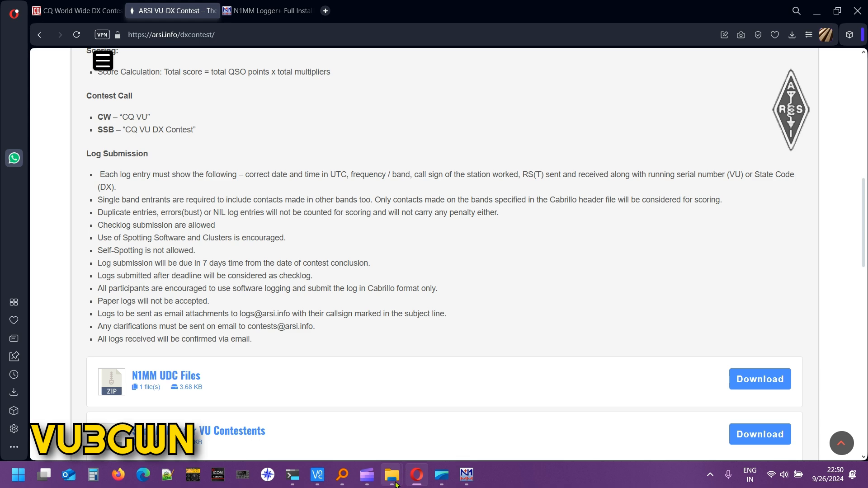
pyautogui.moveTo(391, 481)
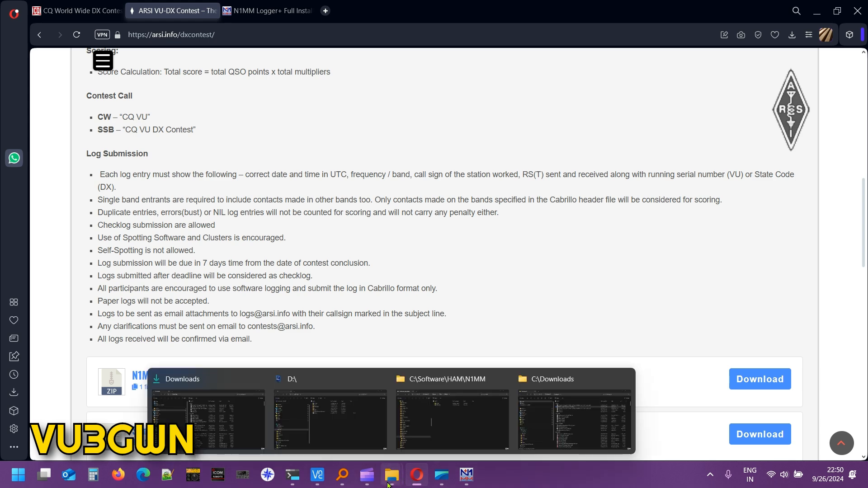
pyautogui.click(574, 420)
pyautogui.click(343, 172)
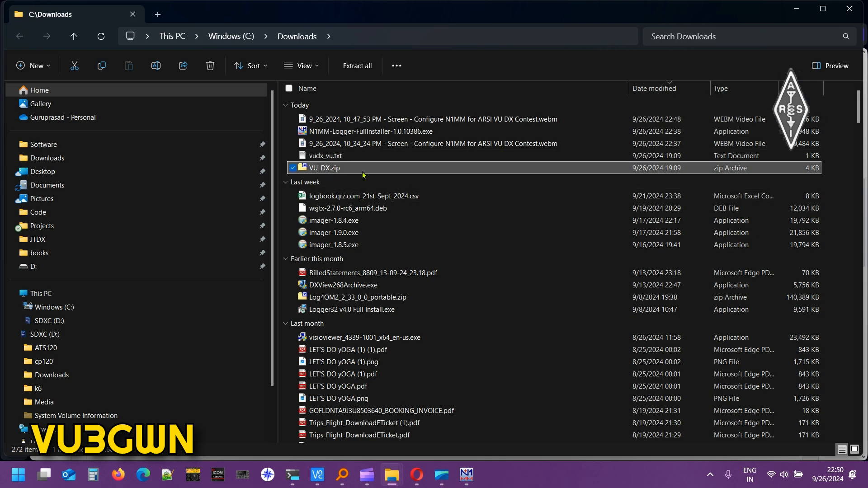
pyautogui.hotkey('ctrl', 'x')
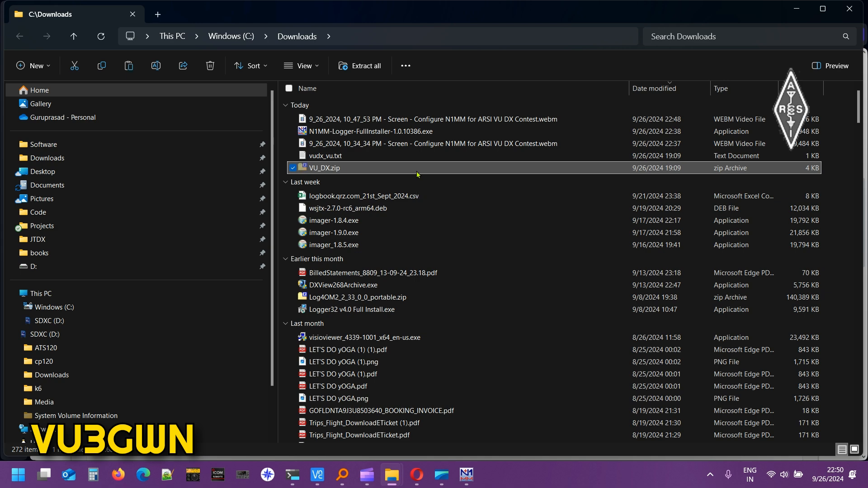
# Extract VU_DX.zip with Extract All into a new VU_DX folder.
pyautogui.rightClick(338, 171)
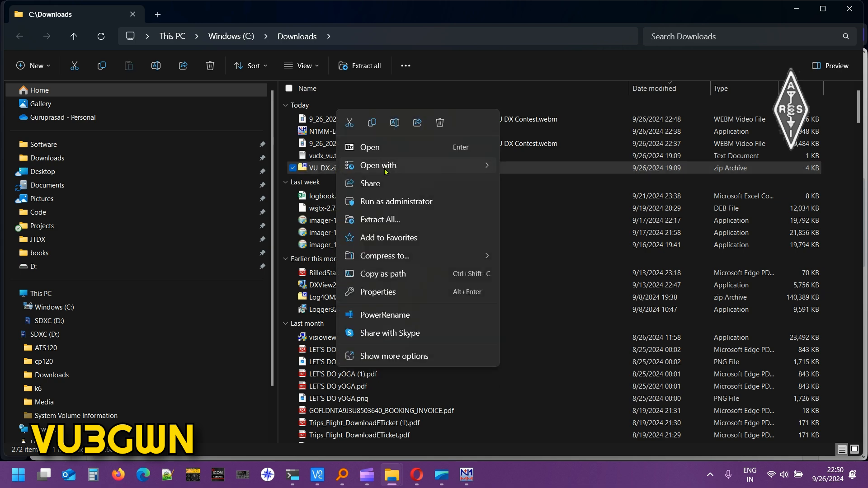
pyautogui.moveTo(393, 171)
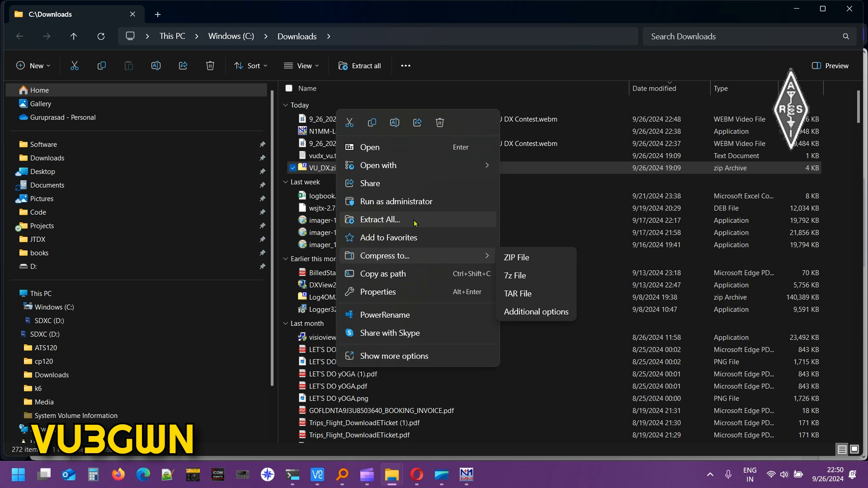
pyautogui.click(420, 220)
pyautogui.click(520, 349)
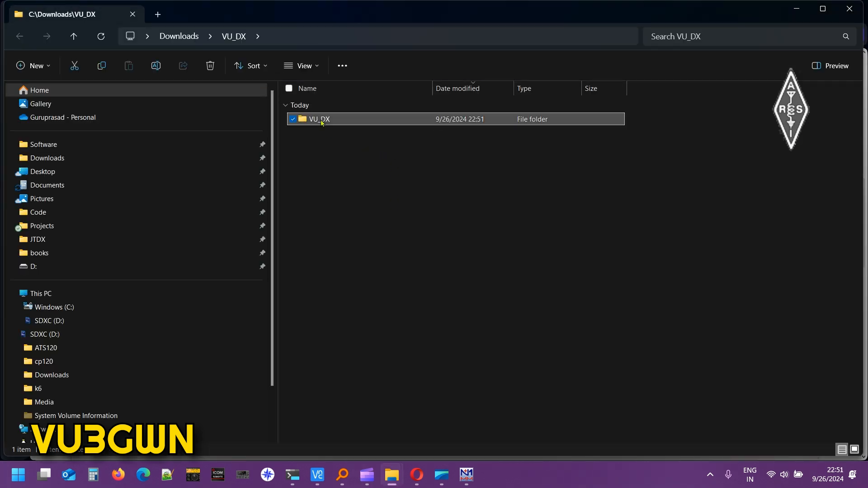
# Open ARSI-VU-DX_-Read-ME.txt from the VU_DX subfolder in Notepad and center its window.
pyautogui.doubleClick(319, 119)
pyautogui.doubleClick(367, 119)
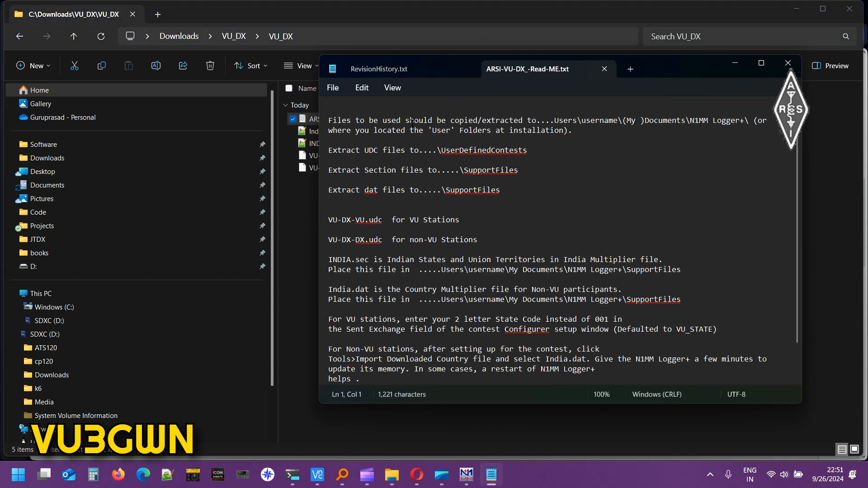
pyautogui.moveTo(644, 67); pyautogui.dragTo(526, 78)
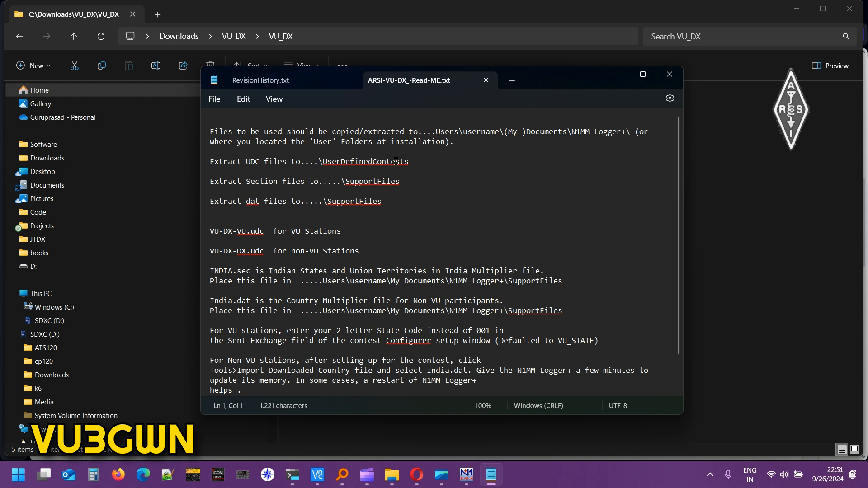
# Browse into N1MM_DB and its Databases folder, then go back up to N1MM_DB.
pyautogui.moveTo(391, 475)
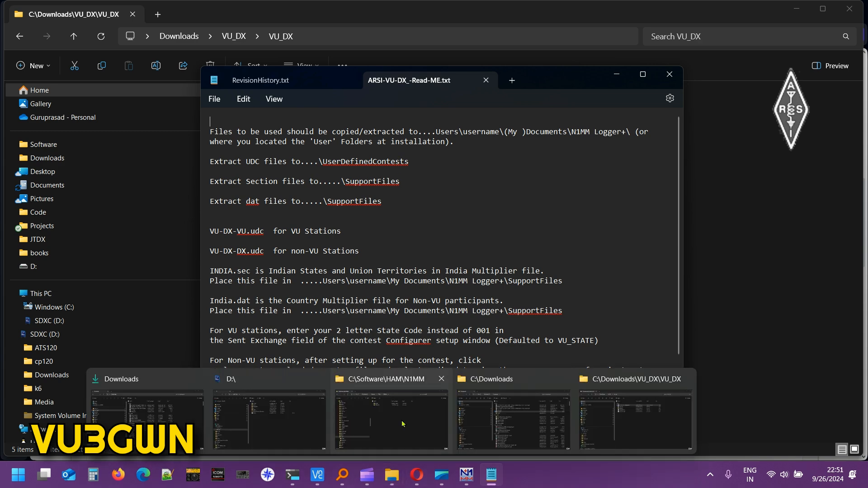
pyautogui.click(391, 409)
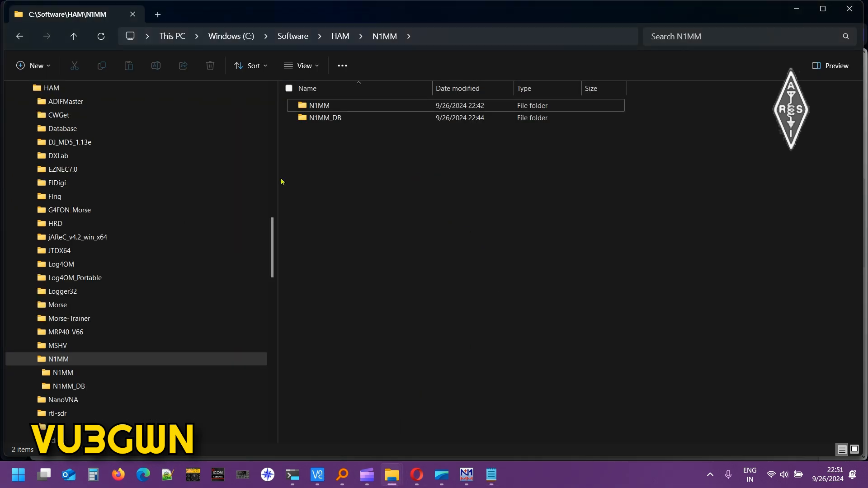
pyautogui.moveTo(277, 176); pyautogui.dragTo(246, 179)
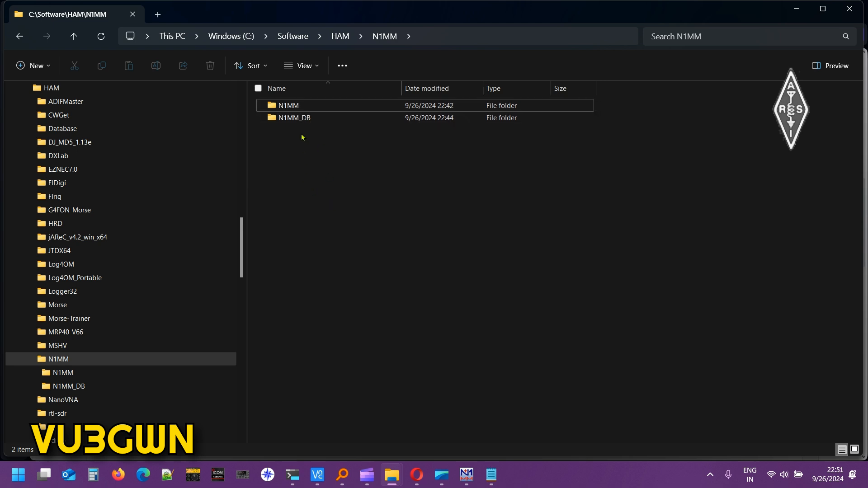
pyautogui.doubleClick(303, 119)
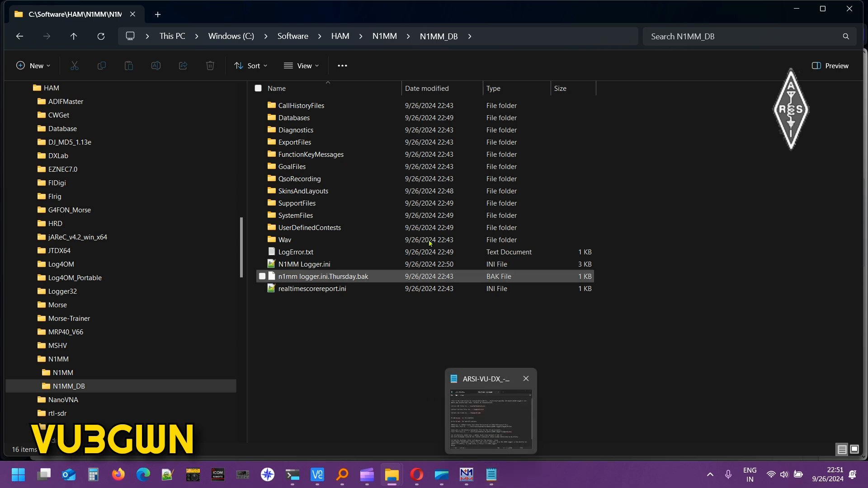
pyautogui.click(307, 119)
pyautogui.doubleClick(307, 120)
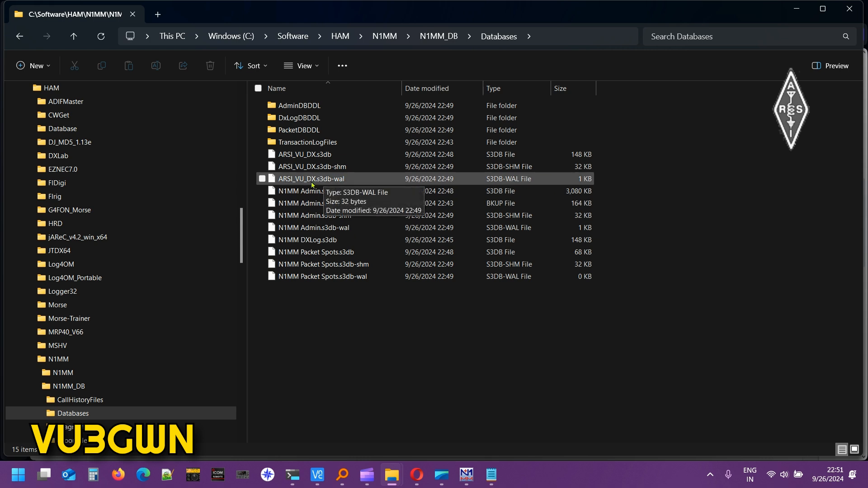
pyautogui.click(439, 37)
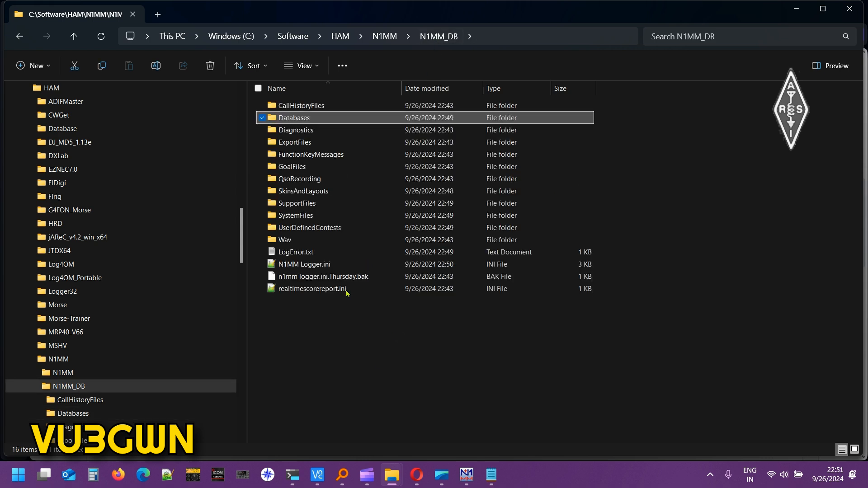
pyautogui.click(397, 380)
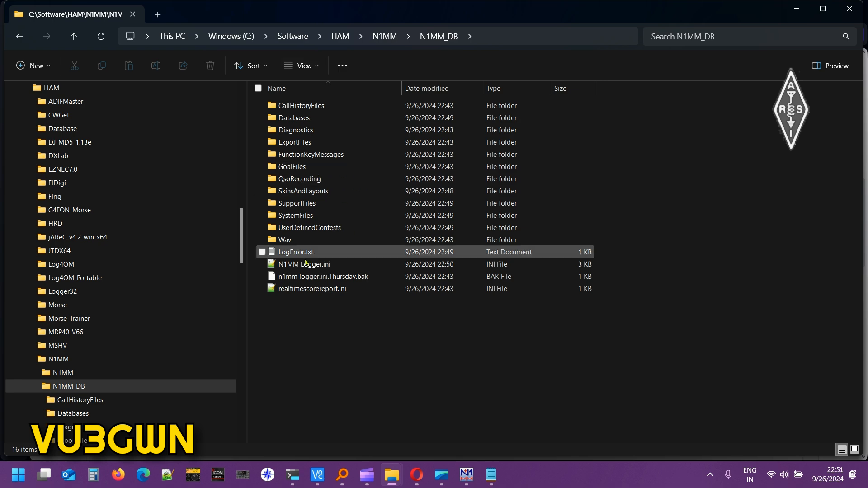
# Close the extra Downloads window and select VU-DX-DX.udc in the extracted VU_DX folder.
pyautogui.click(491, 475)
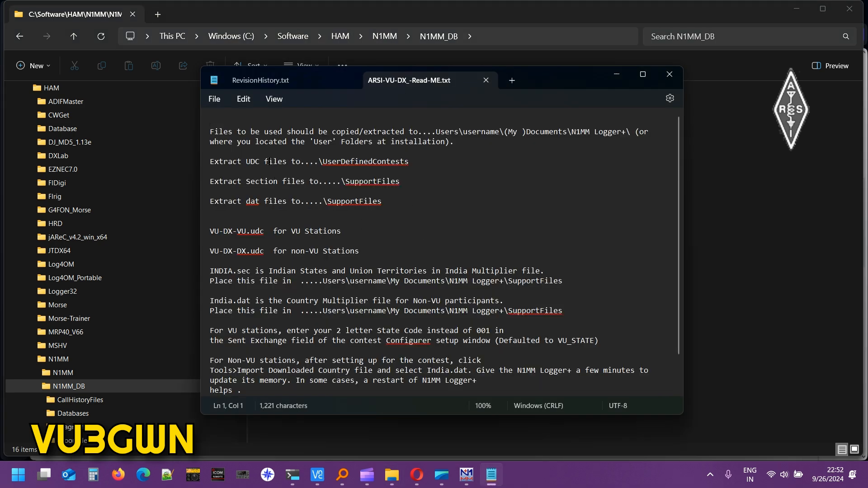
pyautogui.click(712, 340)
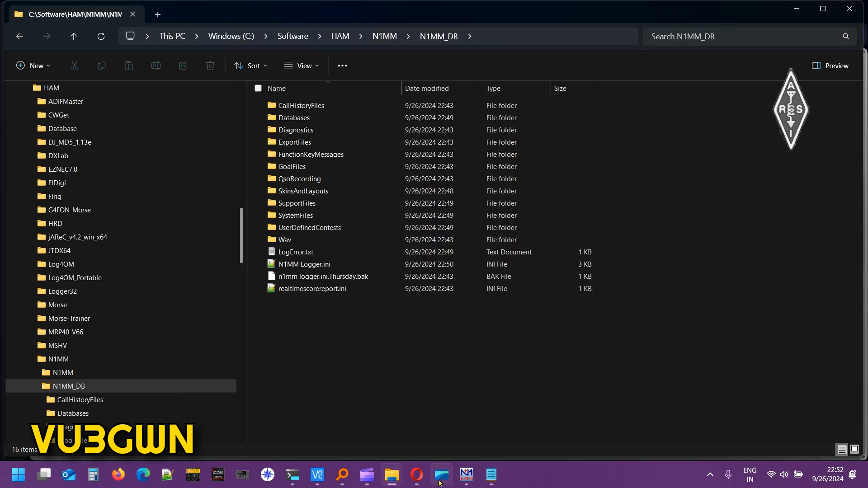
pyautogui.moveTo(393, 482)
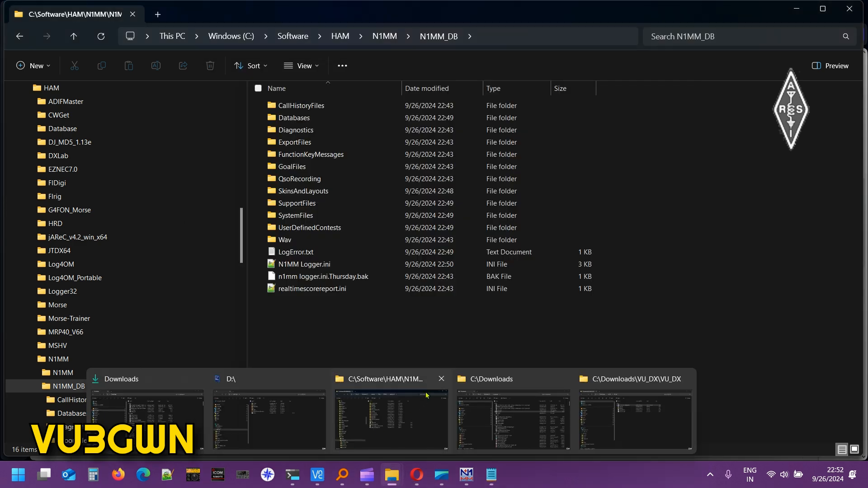
pyautogui.click(563, 379)
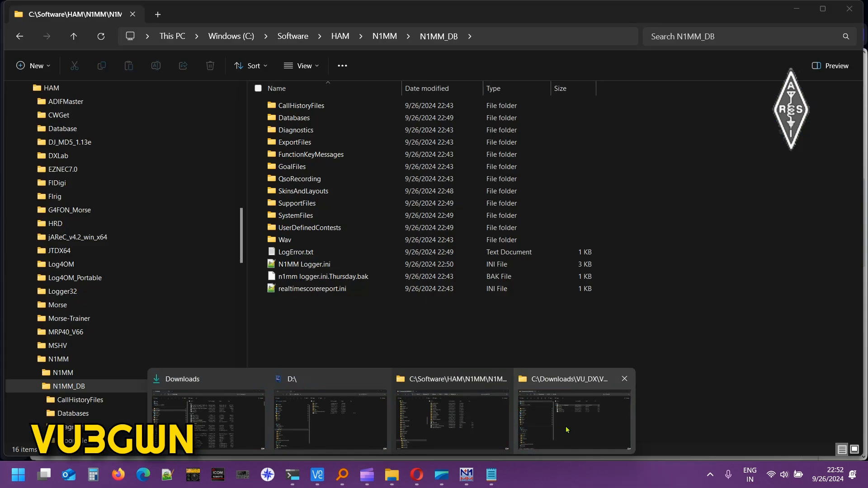
pyautogui.click(566, 430)
pyautogui.click(358, 159)
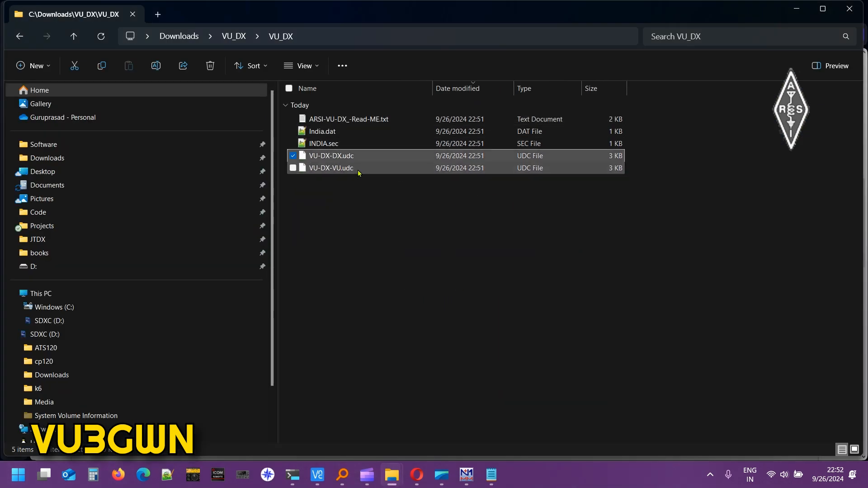
# Select both VU-DX .udc files and switch to the N1MM_DB folder window.
pyautogui.keyDown('shift'); pyautogui.click(359, 172); pyautogui.keyUp('shift')
pyautogui.moveTo(392, 475)
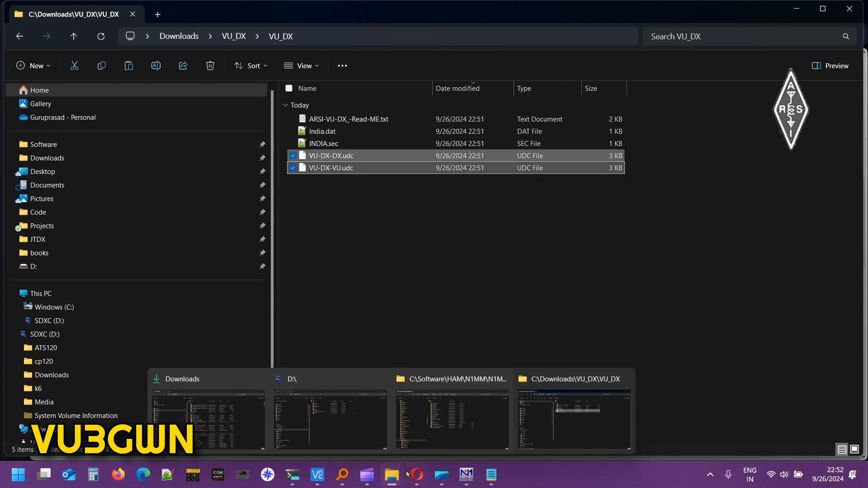
pyautogui.click(465, 434)
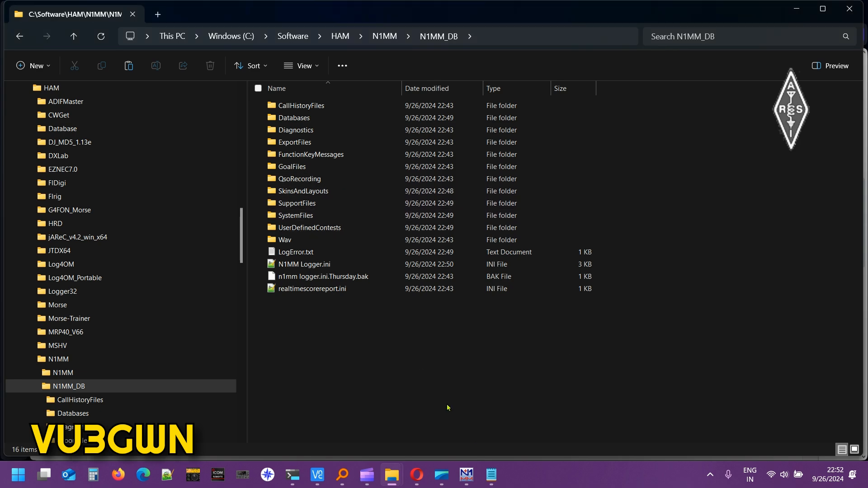
pyautogui.moveTo(492, 474)
pyautogui.click(491, 415)
pyautogui.click(714, 217)
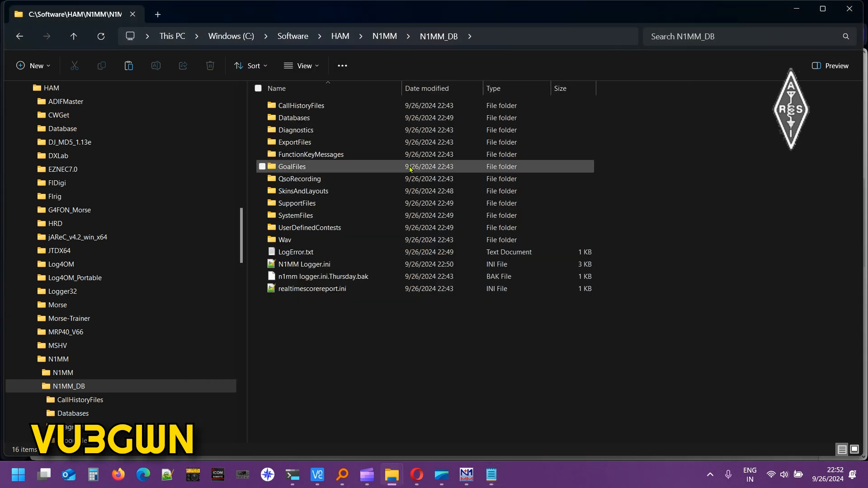
# Paste VU-DX-DX.udc and VU-DX-VU.udc into UserDefinedContests, then return to the VU_DX folder.
pyautogui.doubleClick(335, 228)
pyautogui.rightClick(386, 175)
pyautogui.click(396, 183)
pyautogui.click(329, 177)
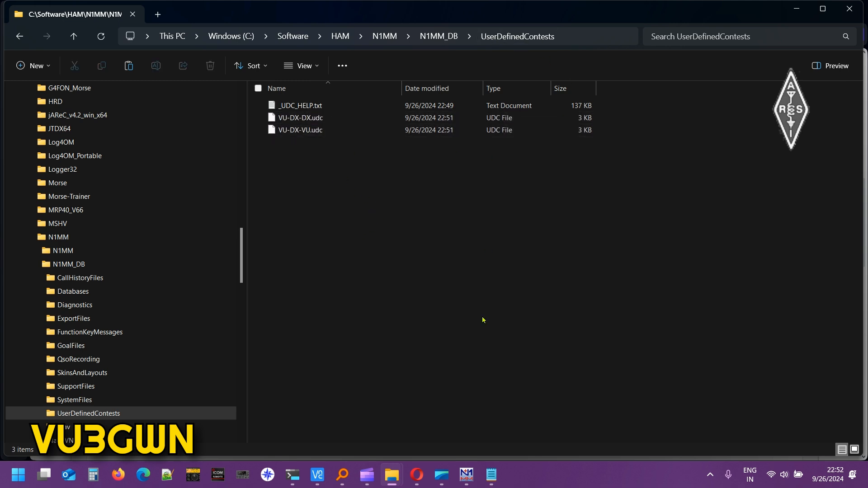
pyautogui.click(492, 475)
pyautogui.moveTo(392, 475)
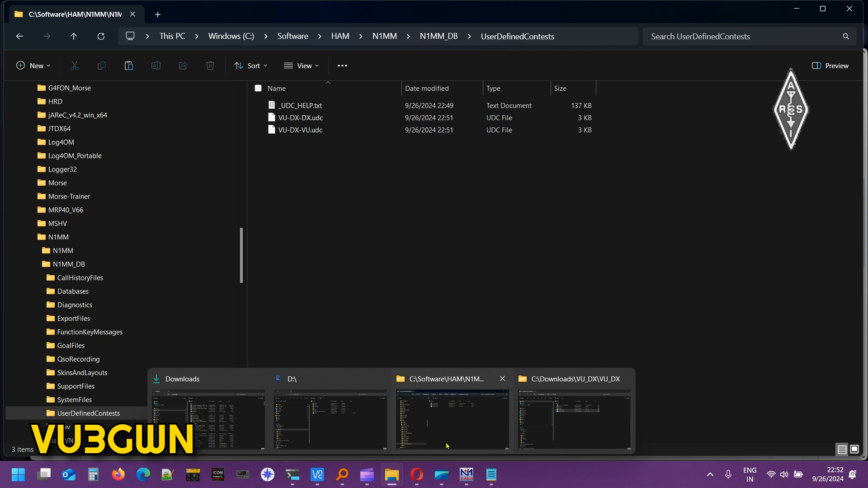
pyautogui.click(574, 420)
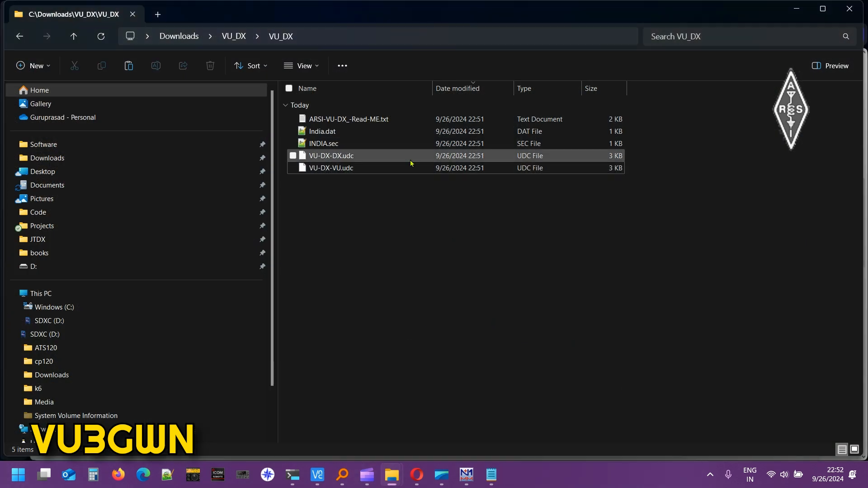
# Paste INDIA.sec into the N1MM_DB SupportFiles folder.
pyautogui.click(380, 143)
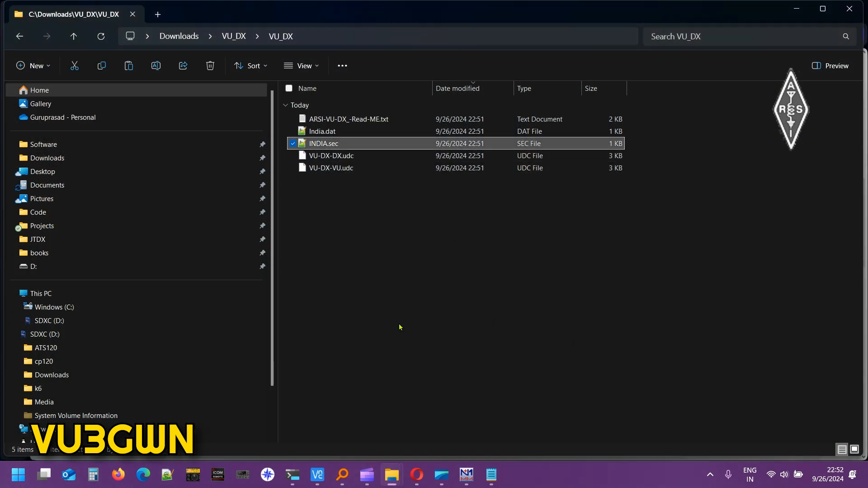
pyautogui.moveTo(392, 475)
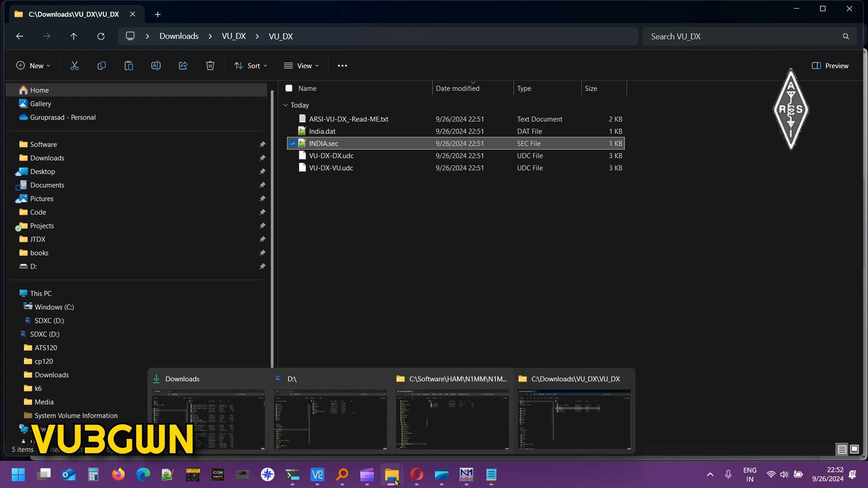
pyautogui.click(450, 413)
pyautogui.click(438, 36)
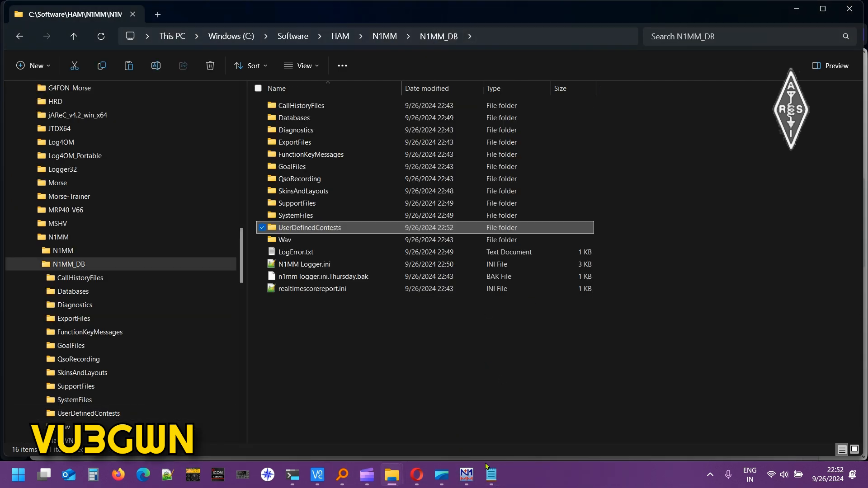
pyautogui.click(491, 475)
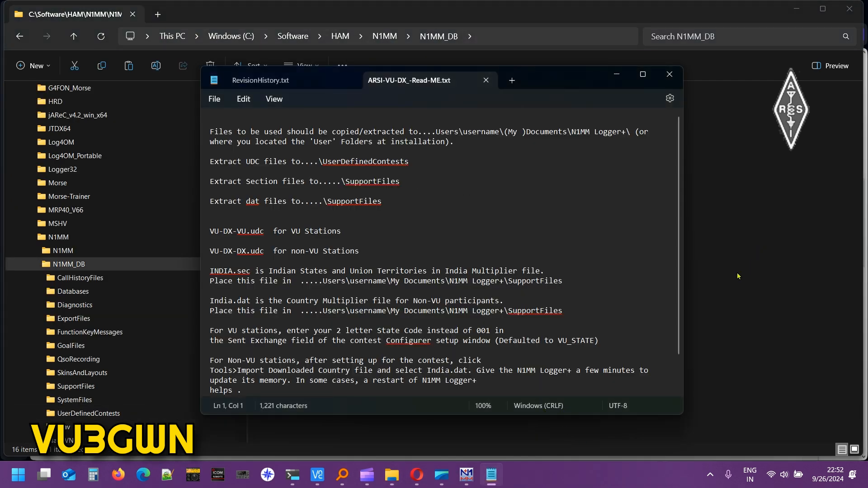
pyautogui.click(739, 275)
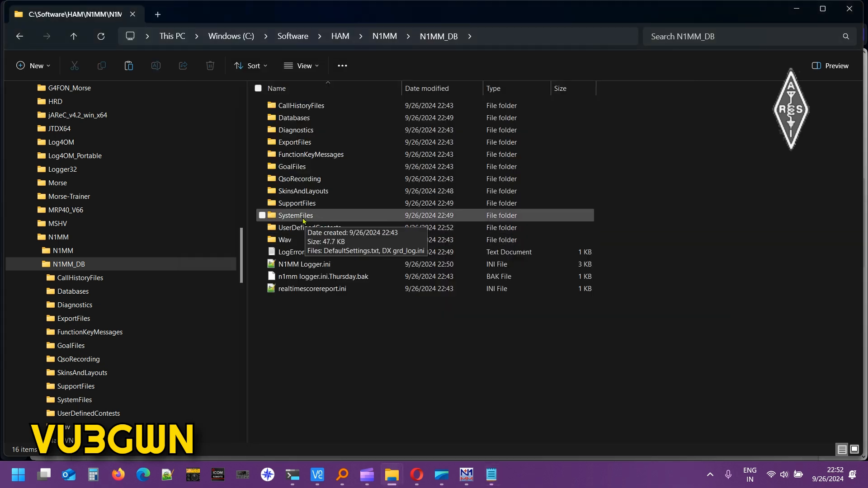
pyautogui.doubleClick(299, 203)
pyautogui.rightClick(366, 390)
pyautogui.click(335, 410)
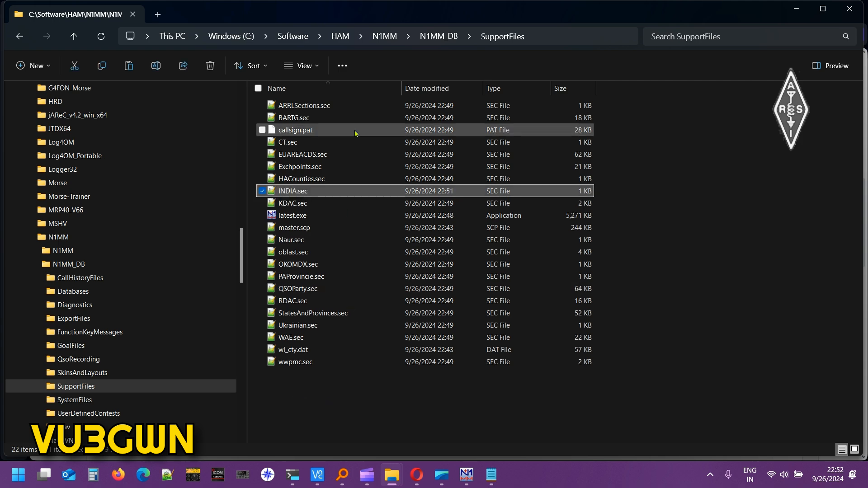
pyautogui.click(493, 474)
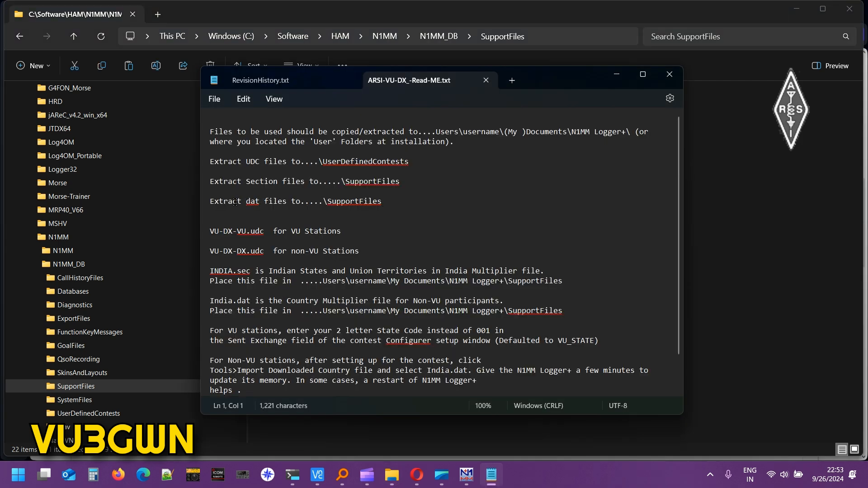
pyautogui.click(797, 401)
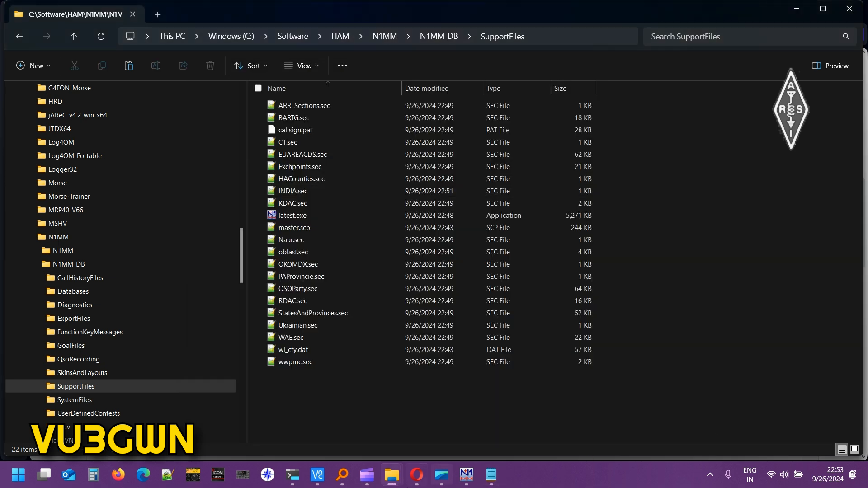
# Paste India.dat into SupportFiles as well and bring N1MM Logger+ back to the front.
pyautogui.moveTo(391, 475)
pyautogui.click(566, 435)
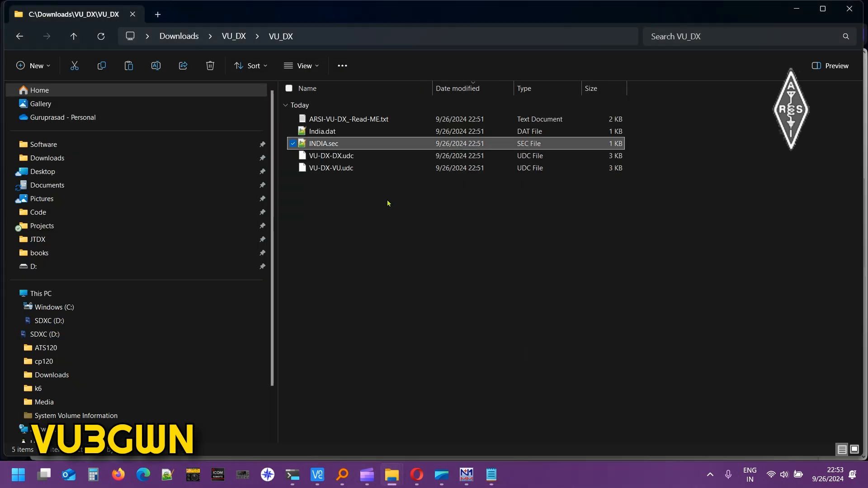
pyautogui.click(324, 132)
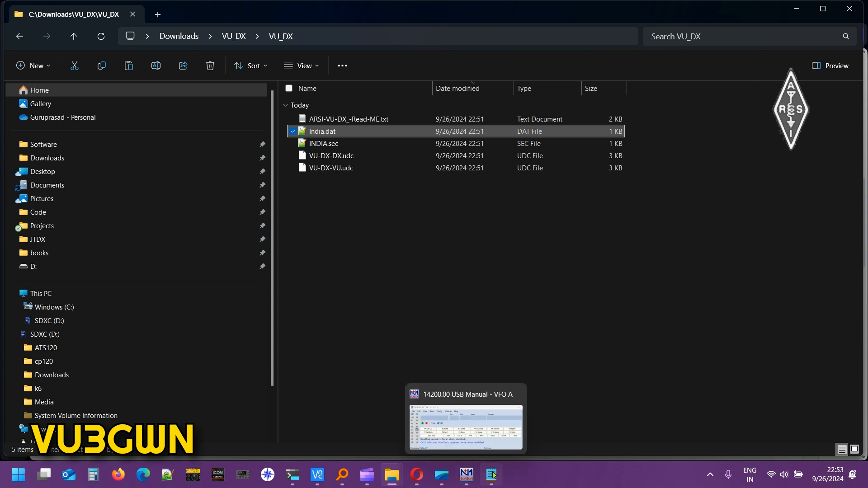
pyautogui.moveTo(399, 478)
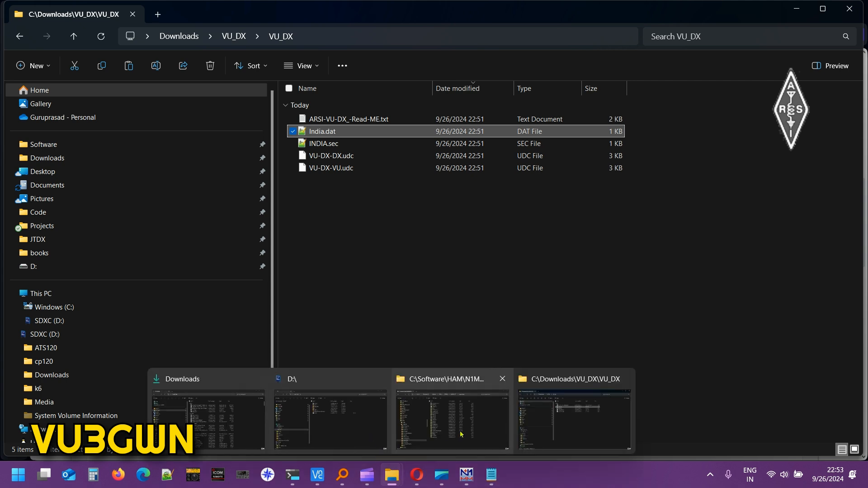
pyautogui.click(571, 436)
pyautogui.click(404, 235)
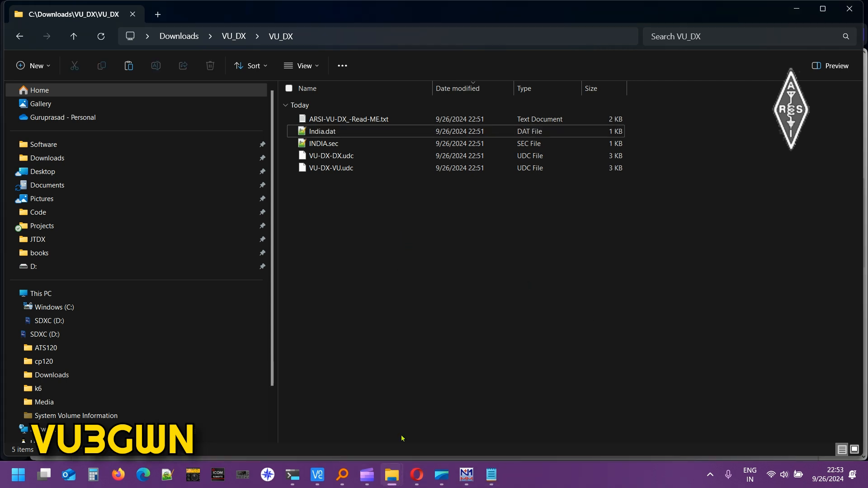
pyautogui.moveTo(391, 475)
pyautogui.click(407, 397)
pyautogui.rightClick(373, 395)
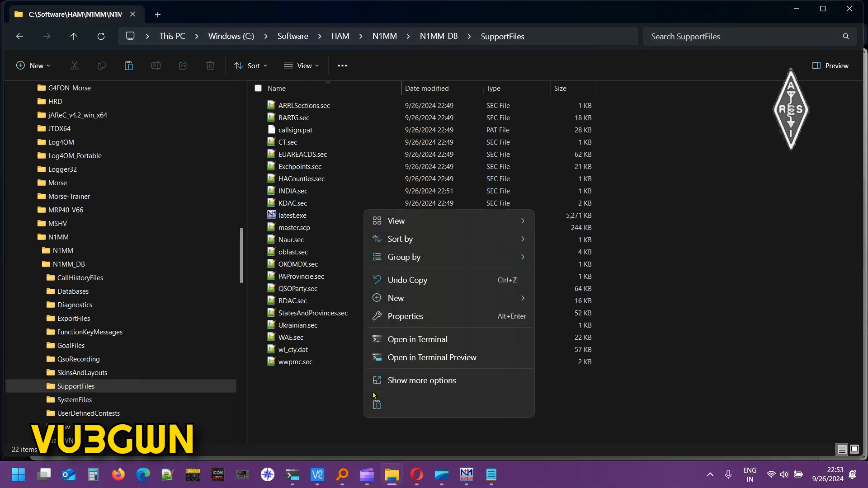
pyautogui.click(376, 404)
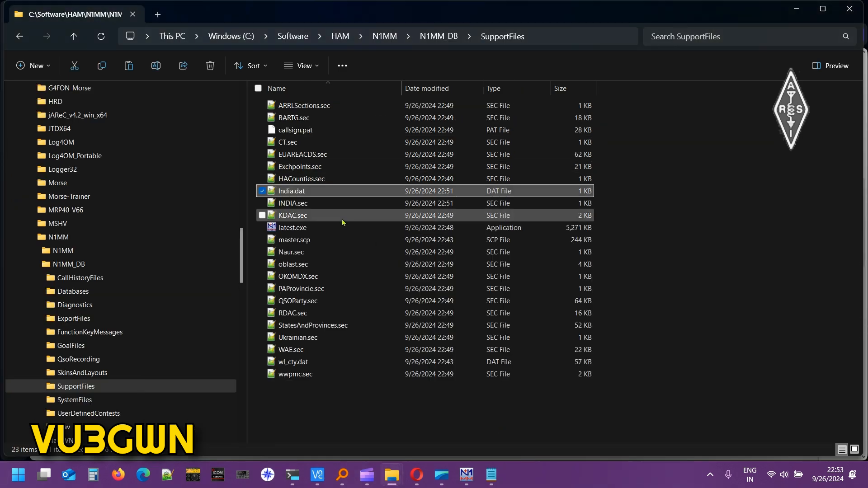
pyautogui.click(467, 474)
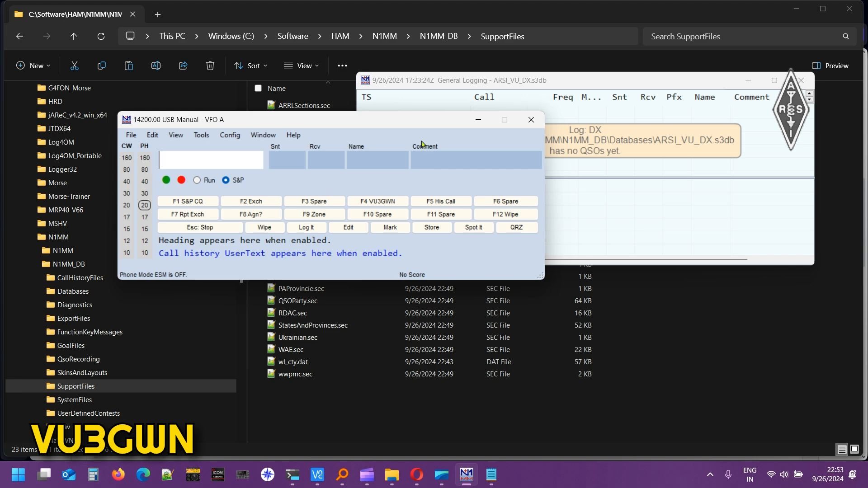
# Move the entry window down-right to reveal the log notice, then bring the ARSI read-me forward.
pyautogui.moveTo(401, 130); pyautogui.dragTo(469, 194)
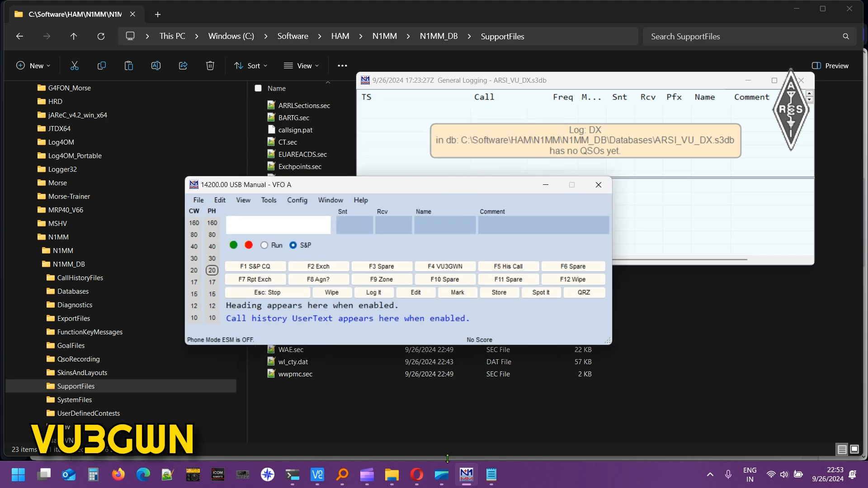
pyautogui.click(491, 475)
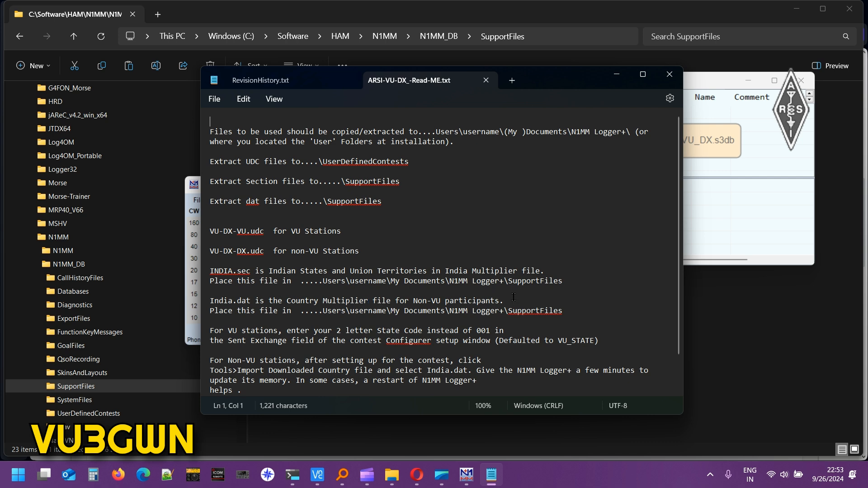
# Read the read-me's Non-VU stations setup notes, then return to the SupportFiles folder window.
pyautogui.scroll(-1, 497, 307)
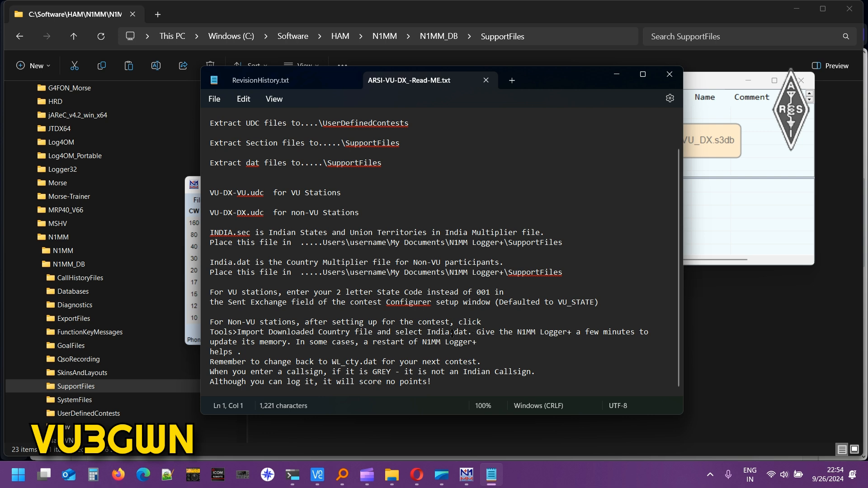
pyautogui.moveTo(221, 323); pyautogui.dragTo(287, 323)
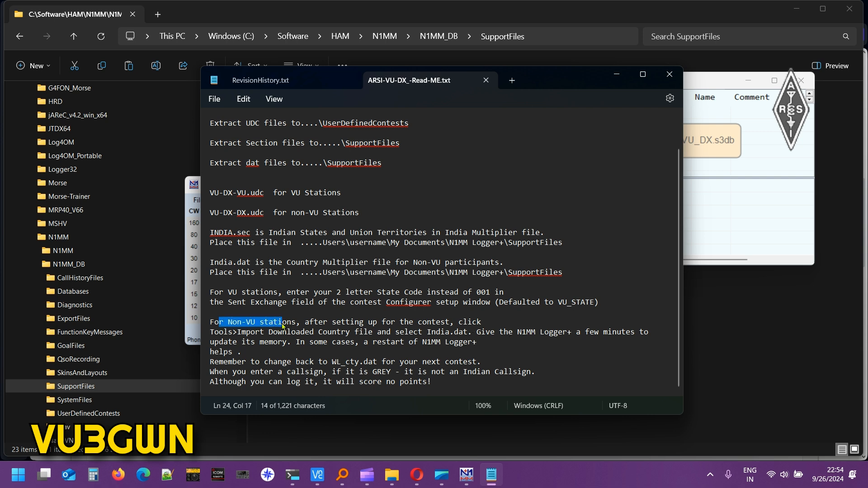
pyautogui.click(314, 332)
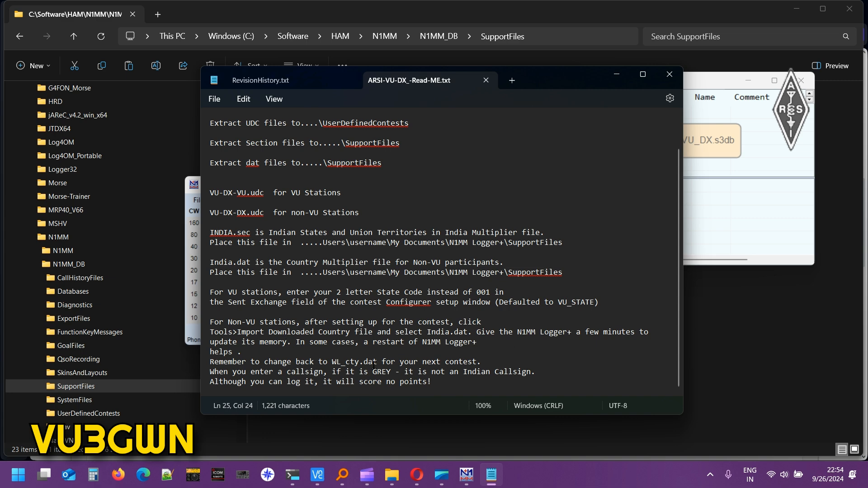
pyautogui.click(750, 382)
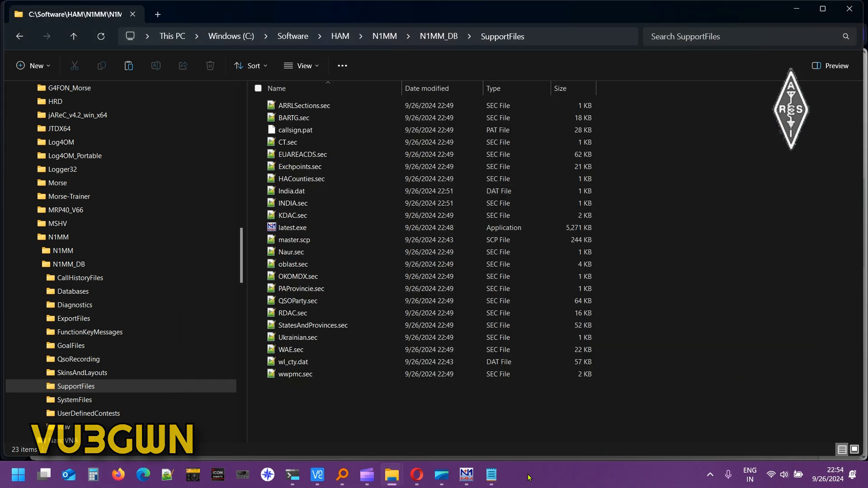
# Exit N1MM Logger+ by confirming Yes at the exit prompt, then open the Start menu.
pyautogui.click(466, 474)
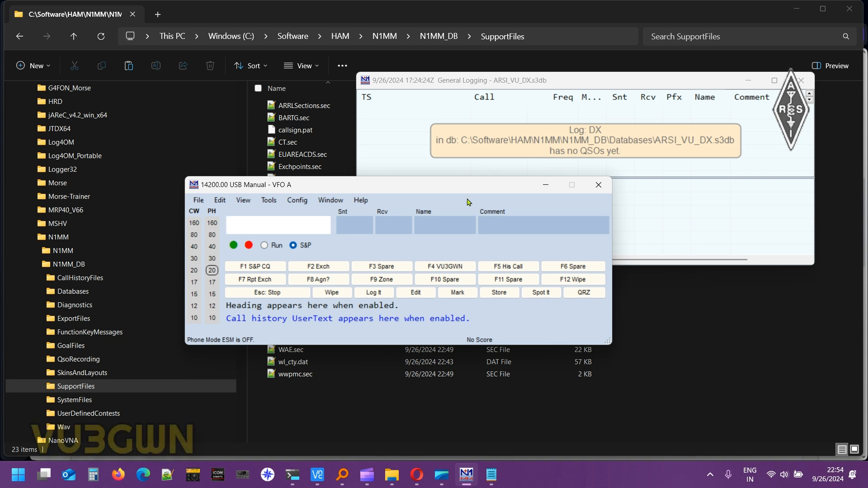
pyautogui.click(599, 185)
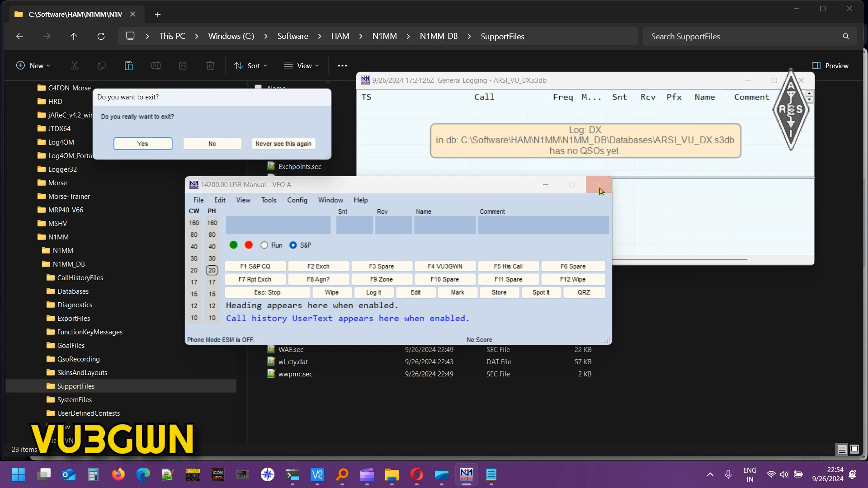
pyautogui.click(143, 144)
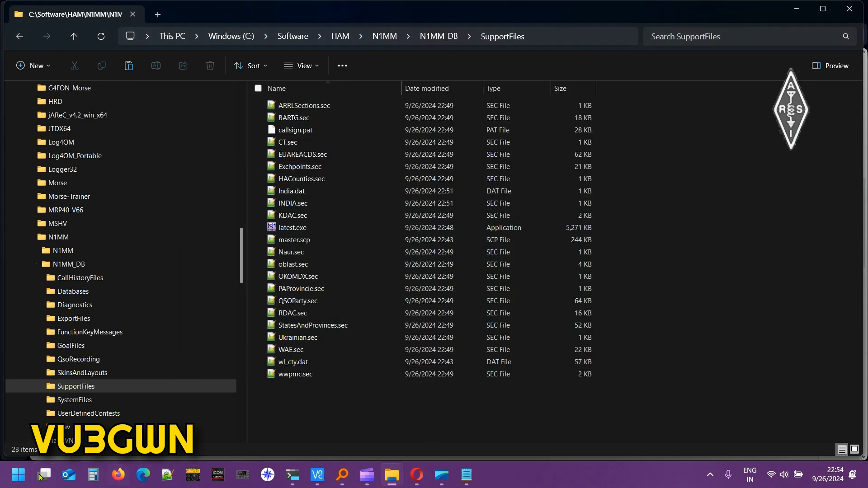
pyautogui.click(17, 475)
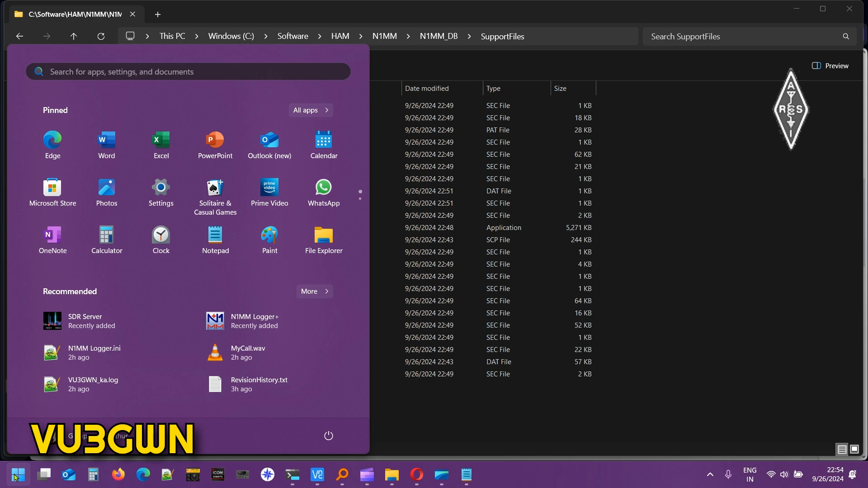
pyautogui.click(16, 476)
# Relaunch N1MMLogger.net.exe from the Everything search results and minimize Everything.
pyautogui.click(342, 475)
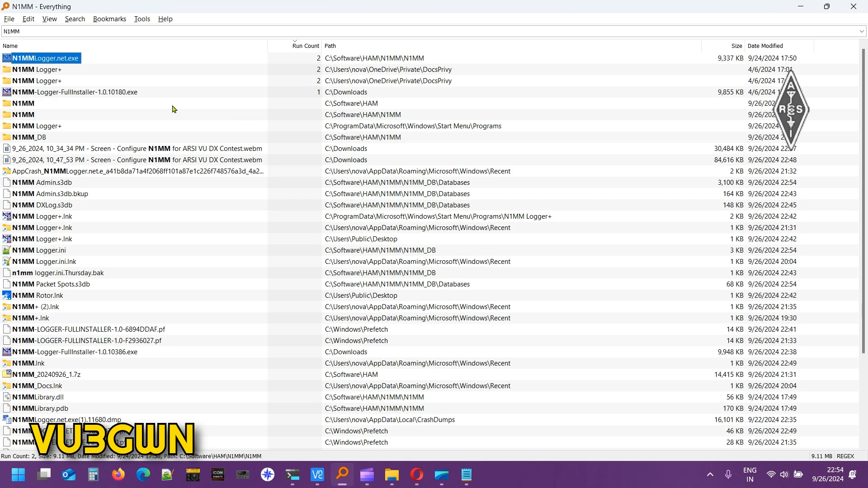
pyautogui.press('Return')
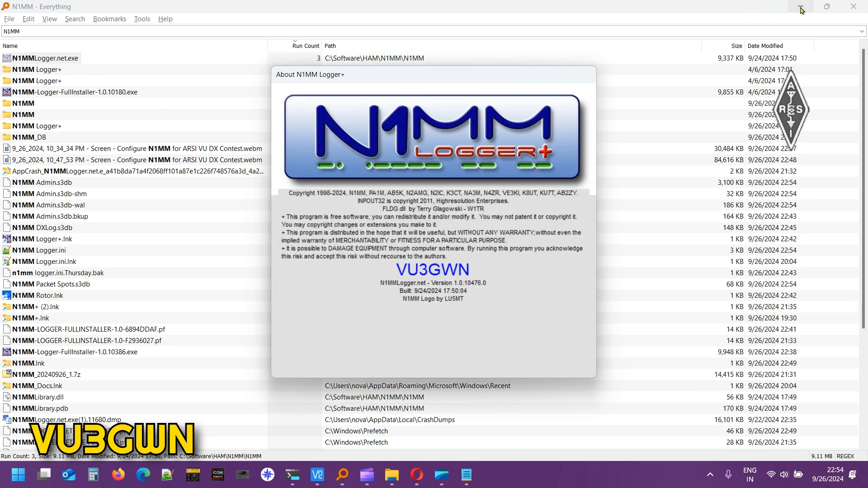
pyautogui.click(800, 10)
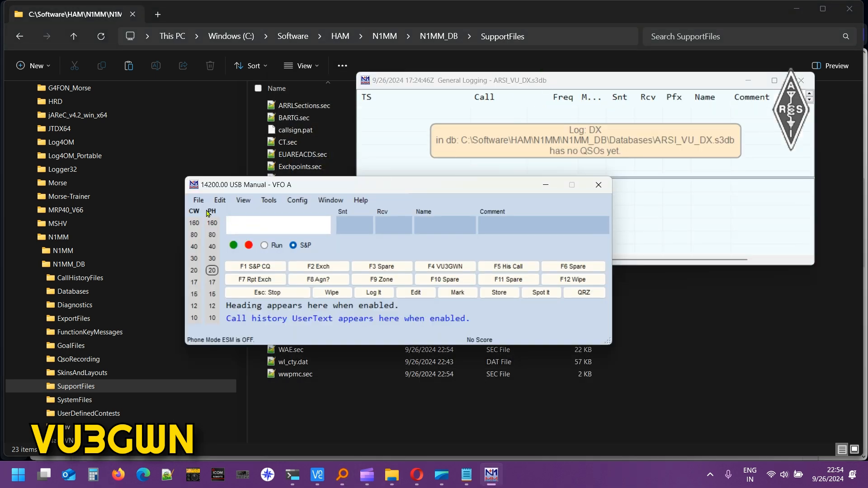
pyautogui.click(198, 200)
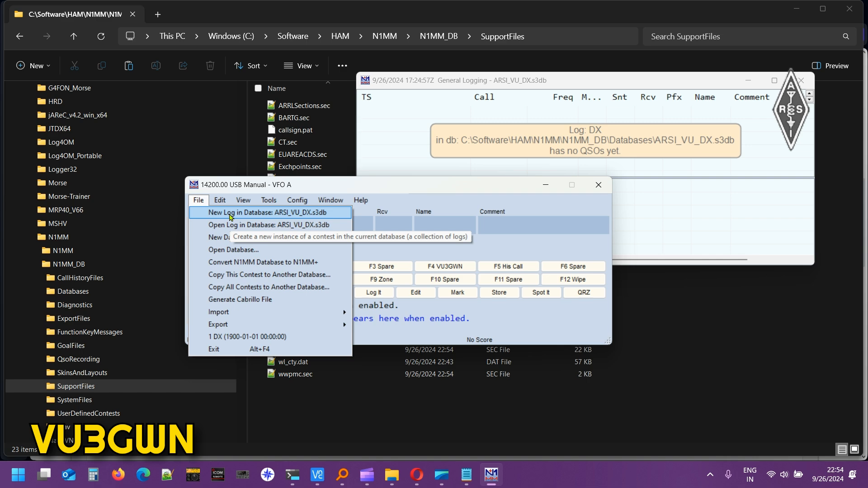
# Start a new log in ARSI_VU_DX.s3db with log type VU-DX-VU, ARSI VU DX Contest – VU Station.
pyautogui.click(230, 216)
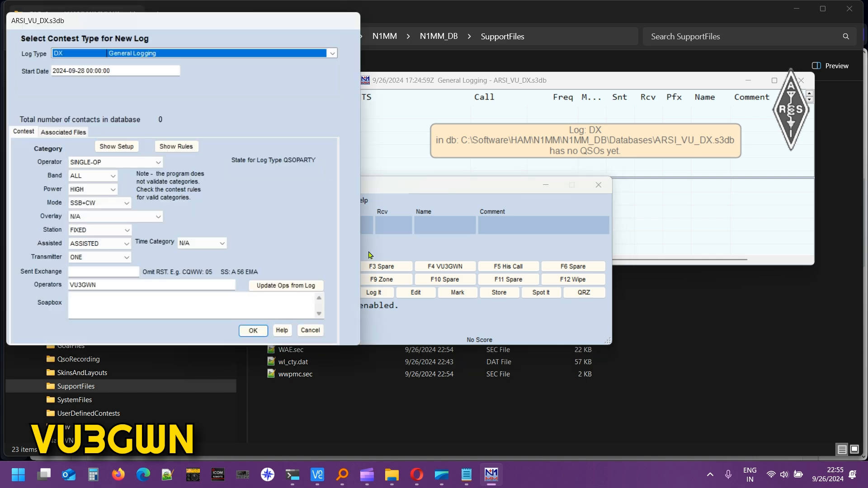
pyautogui.moveTo(218, 27); pyautogui.dragTo(480, 121)
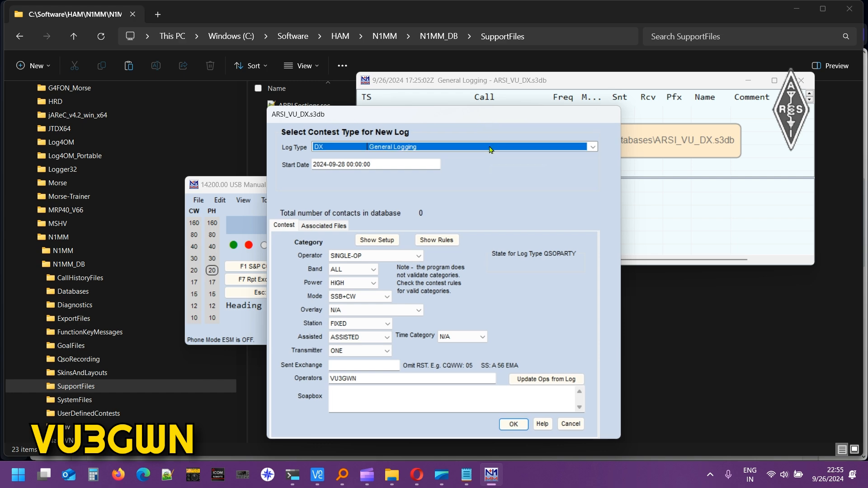
pyautogui.click(489, 146)
pyautogui.scroll(-20, 496, 248)
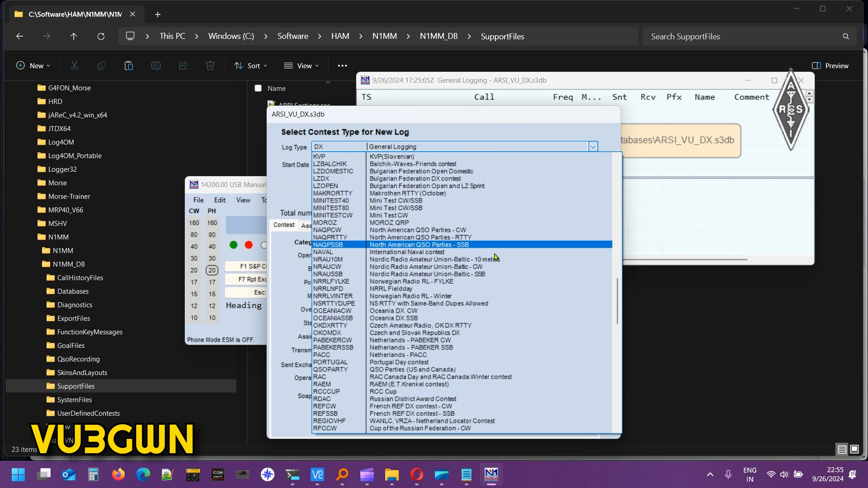
pyautogui.scroll(-10, 495, 257)
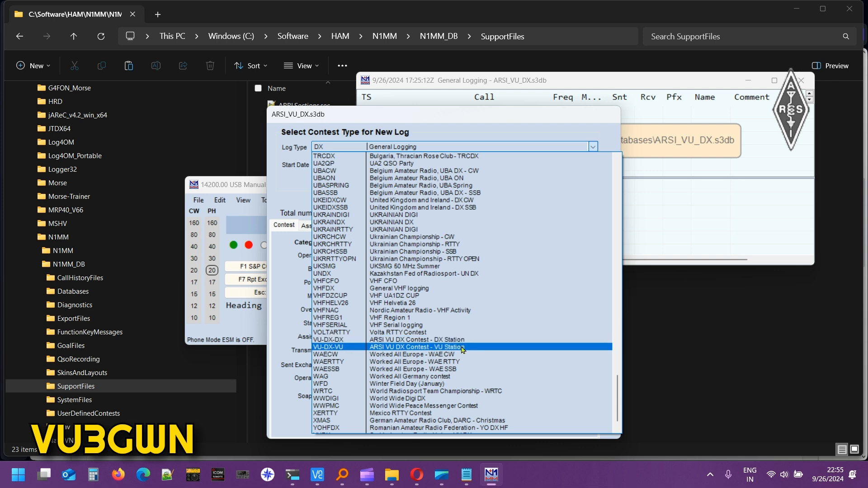
pyautogui.click(463, 347)
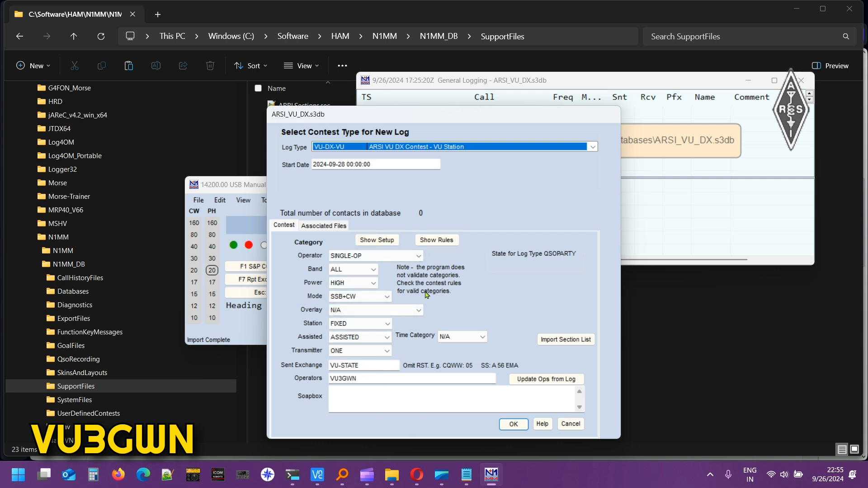
# Set the new log's start date and time to September 28, 2024, 12:00:00.
pyautogui.click(334, 225)
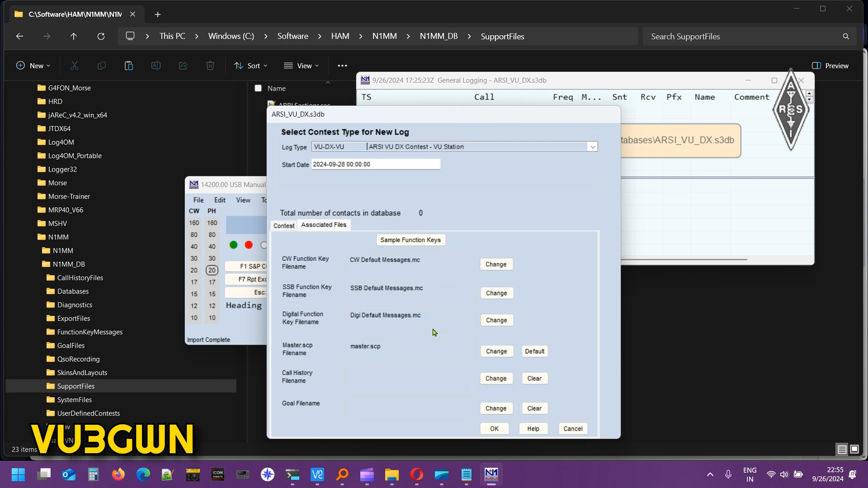
pyautogui.click(284, 225)
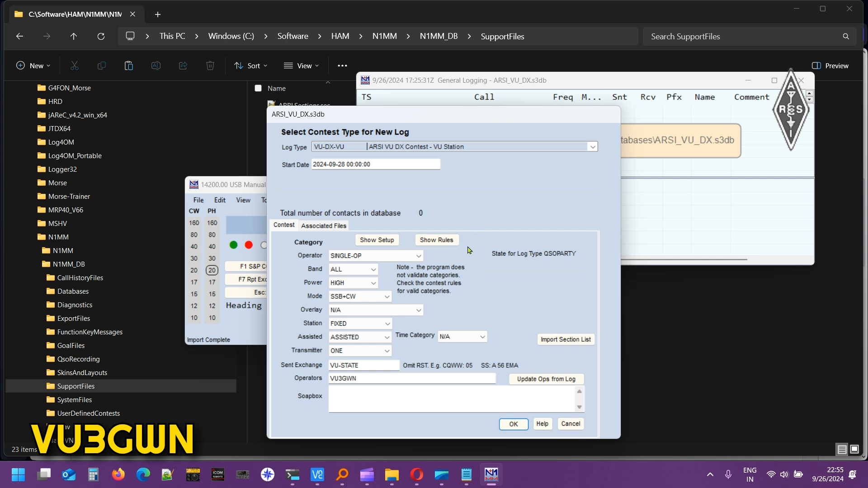
pyautogui.click(313, 226)
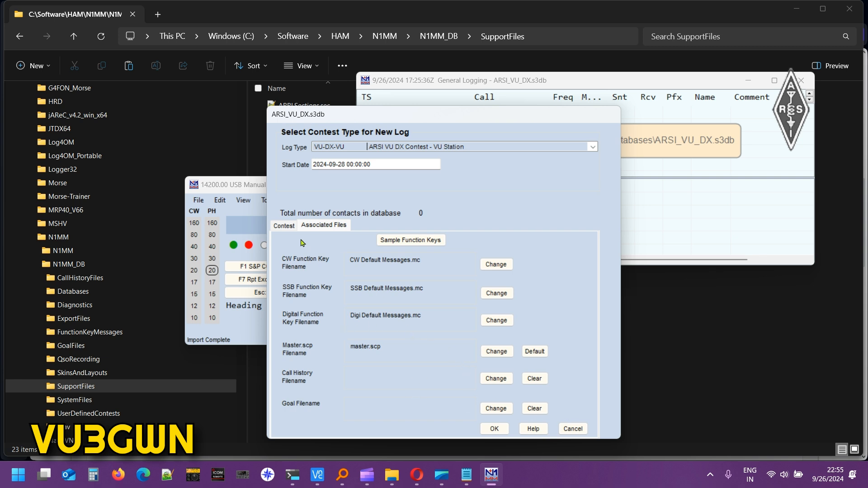
pyautogui.click(284, 228)
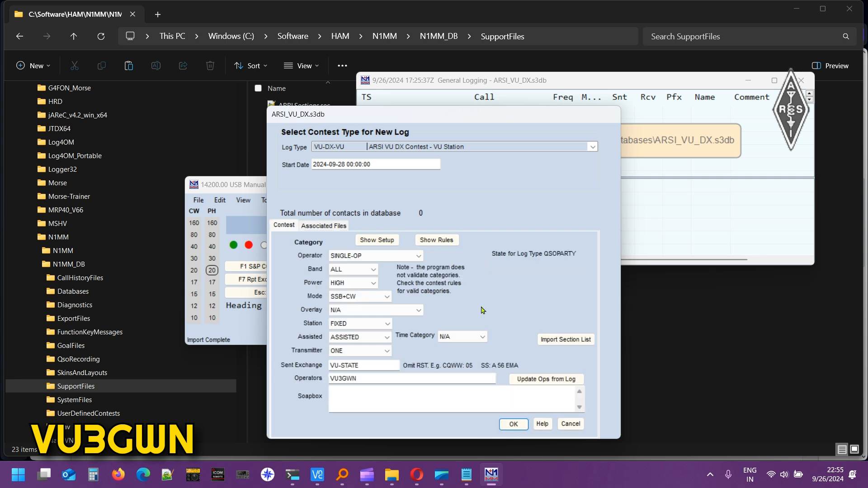
pyautogui.doubleClick(346, 165)
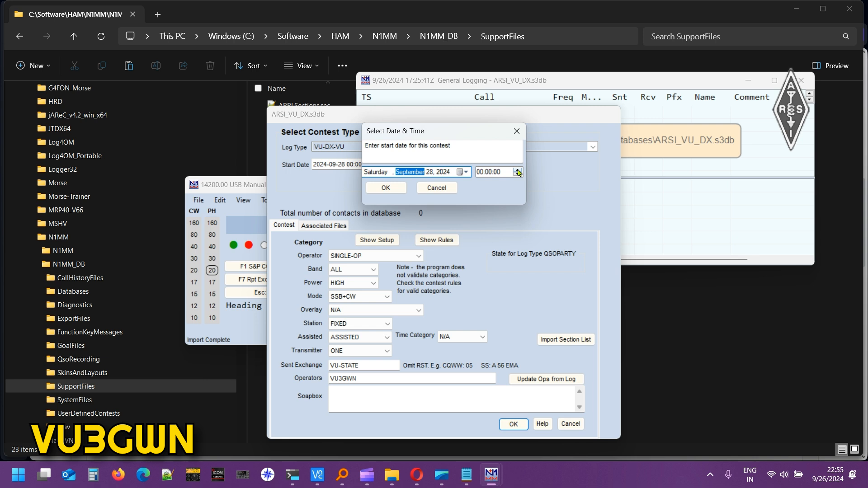
pyautogui.click(480, 172)
pyautogui.write('12')
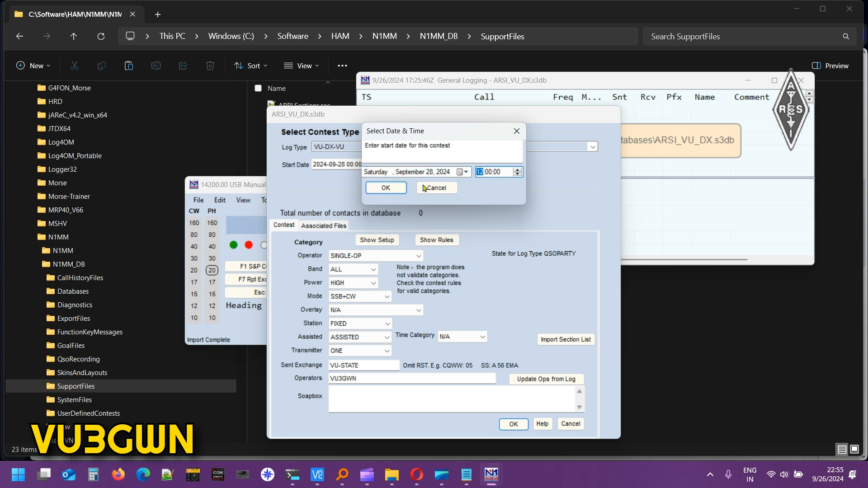
pyautogui.click(391, 189)
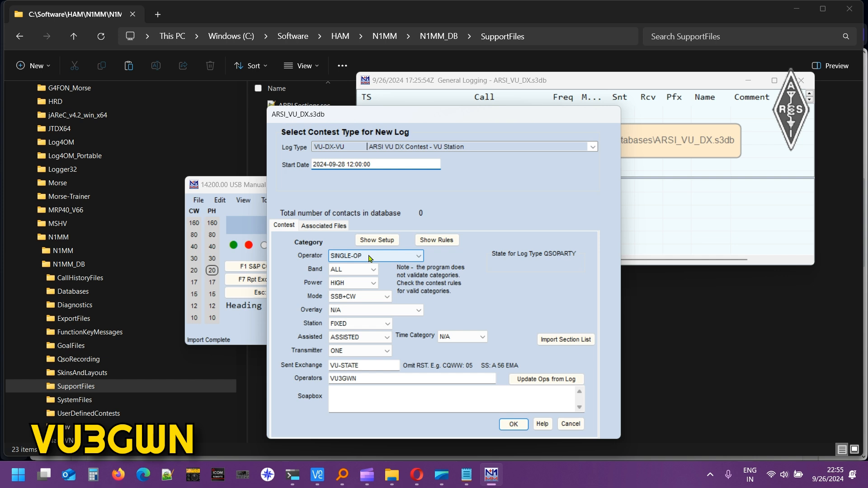
# Keep band category ALL and set power LOW, mode SSB and time category 24-HOURS.
pyautogui.click(359, 270)
pyautogui.click(359, 270)
pyautogui.click(359, 270)
pyautogui.click(359, 270)
pyautogui.click(355, 283)
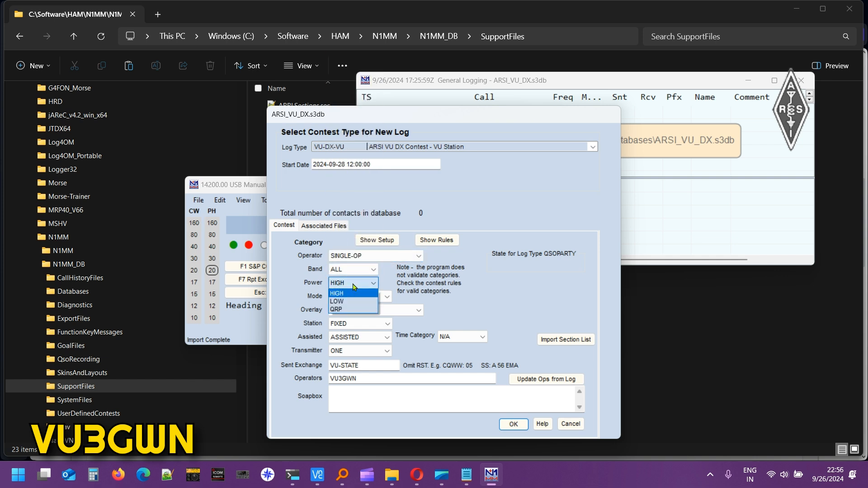
pyautogui.click(352, 306)
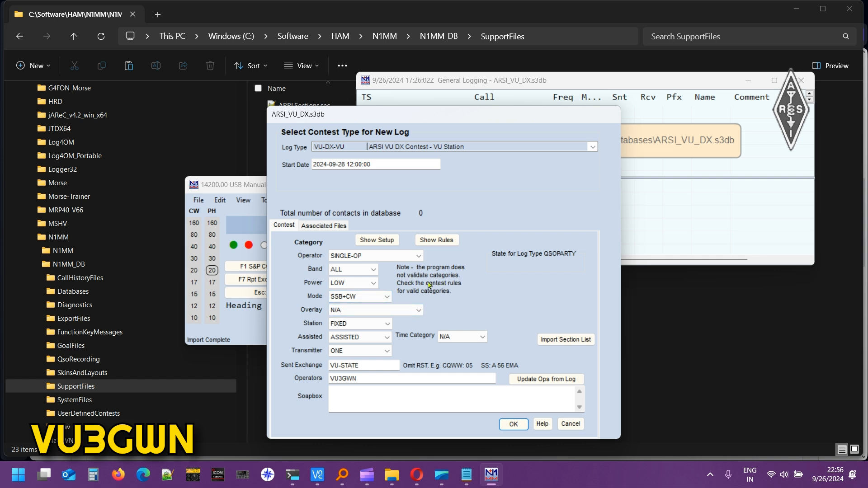
pyautogui.click(366, 296)
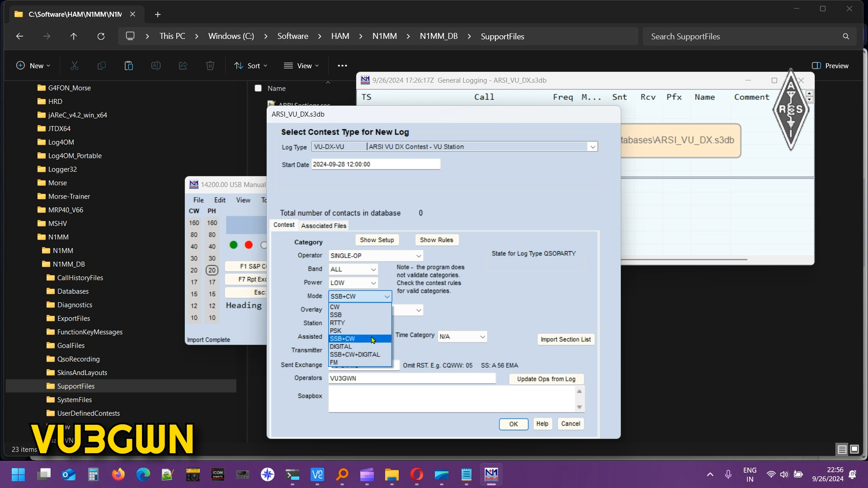
pyautogui.click(367, 318)
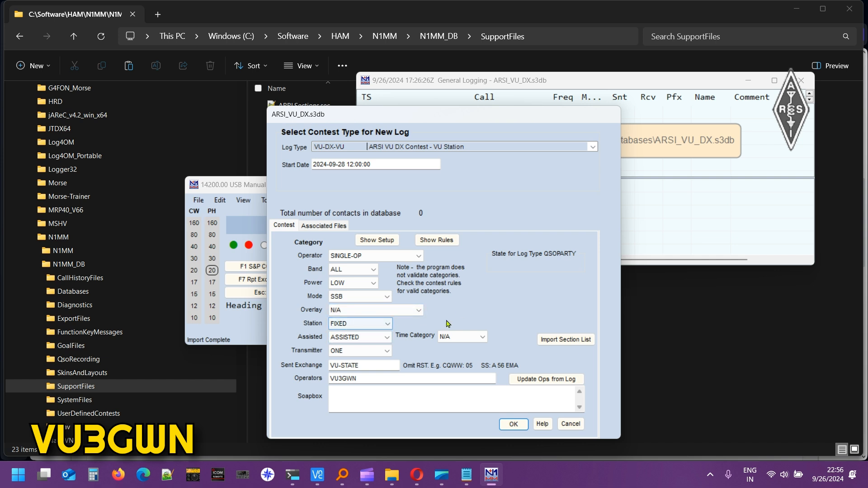
pyautogui.click(470, 336)
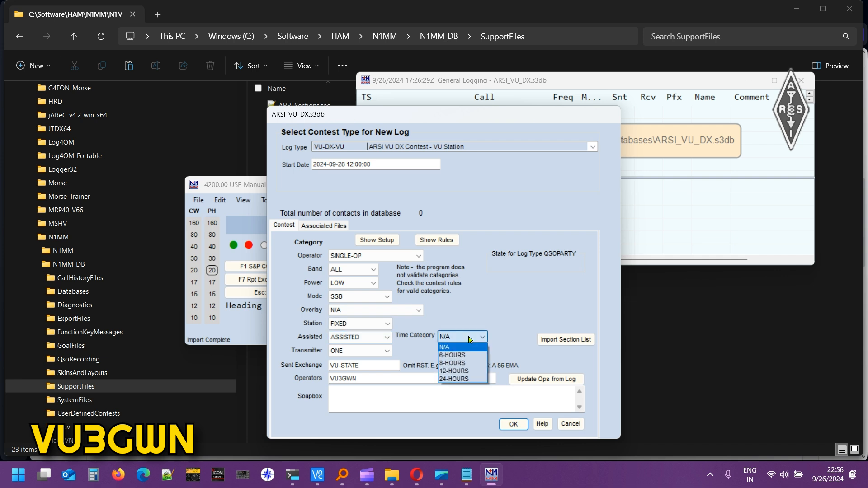
pyautogui.click(457, 379)
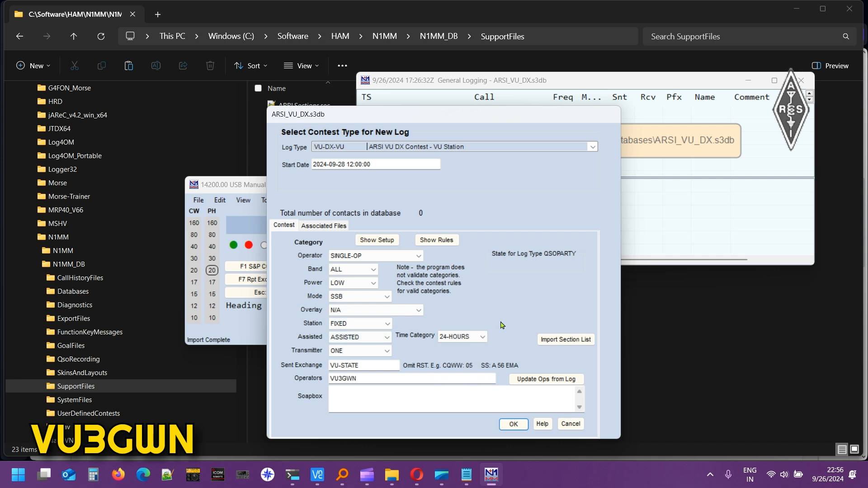
# Import the section list, keep a single transmitter, and select the VU-STATE sent exchange text.
pyautogui.click(561, 340)
pyautogui.click(516, 276)
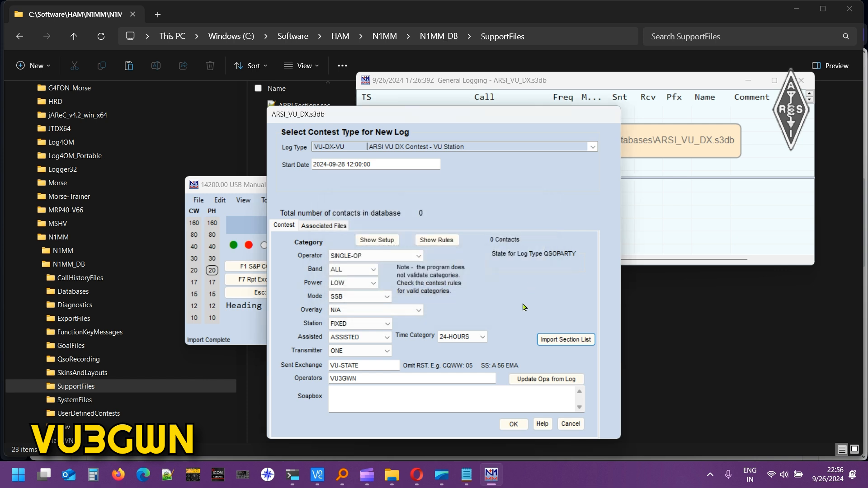
pyautogui.click(354, 351)
pyautogui.click(355, 358)
pyautogui.click(372, 368)
pyautogui.moveTo(372, 368); pyautogui.dragTo(318, 369)
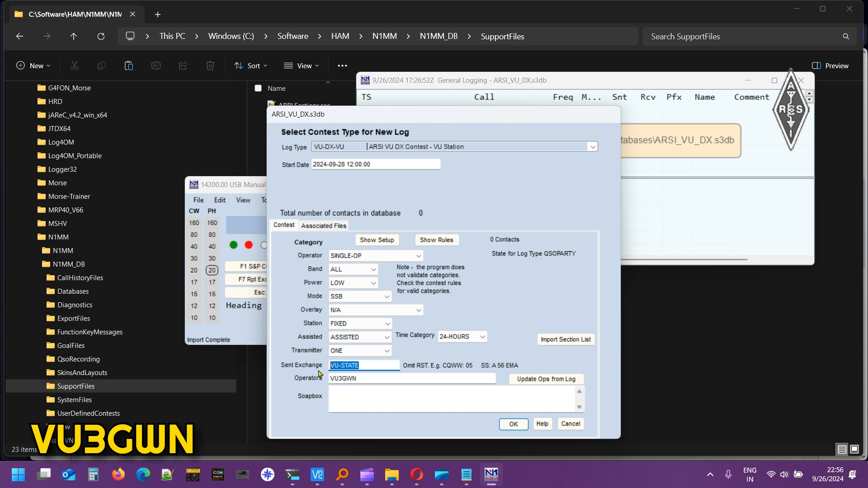
# Look up the state codes on the ARSI contest rules page, then return to the setup dialog.
pyautogui.click(416, 474)
pyautogui.scroll(7, 365, 307)
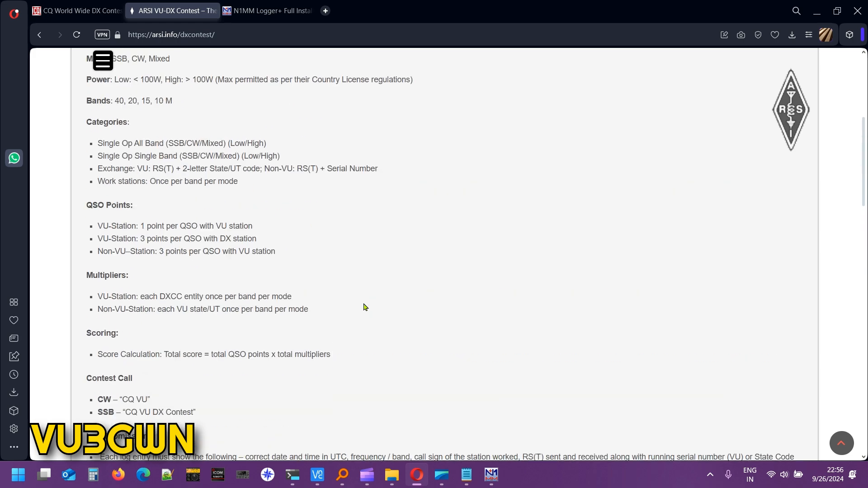
pyautogui.scroll(-8, 365, 307)
pyautogui.scroll(-5, 366, 307)
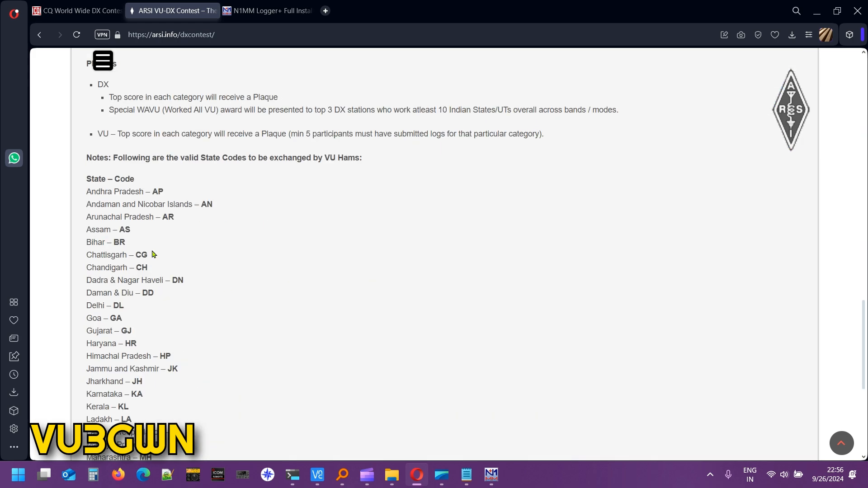
pyautogui.scroll(-5, 154, 271)
pyautogui.scroll(2, 170, 271)
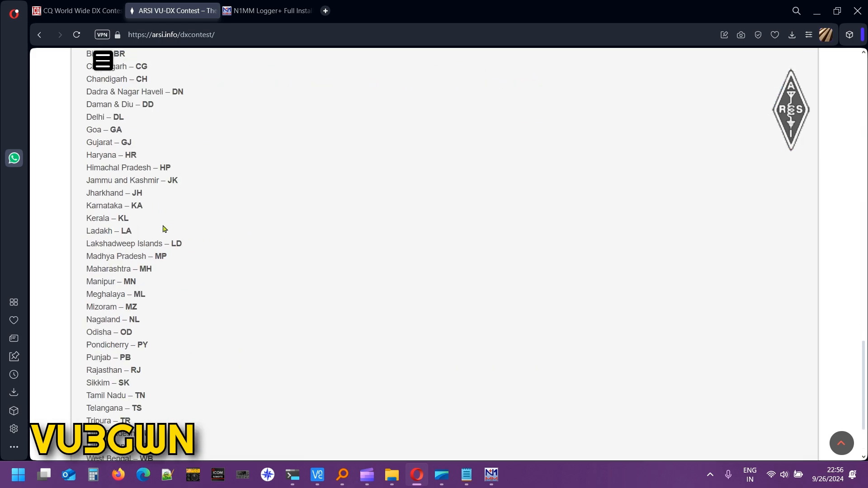
pyautogui.click(492, 474)
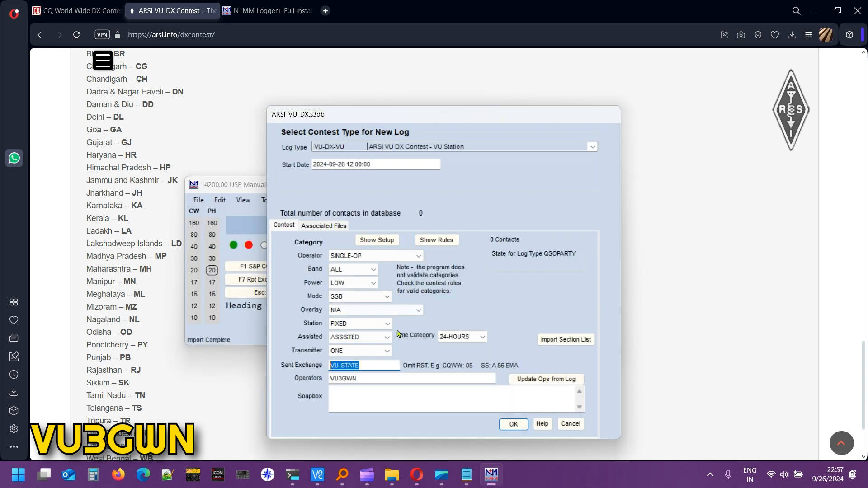
# Enter KA as the sent exchange and move on to the Soapbox field.
pyautogui.write('KA')
pyautogui.click(370, 402)
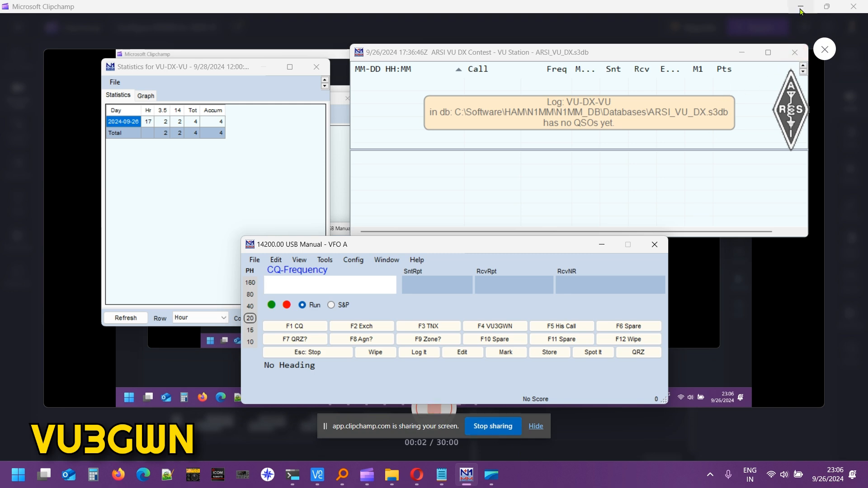
# Minimize Clipchamp, move the Entry, Statistics and Log windows left, and widen the Entry window.
pyautogui.click(800, 7)
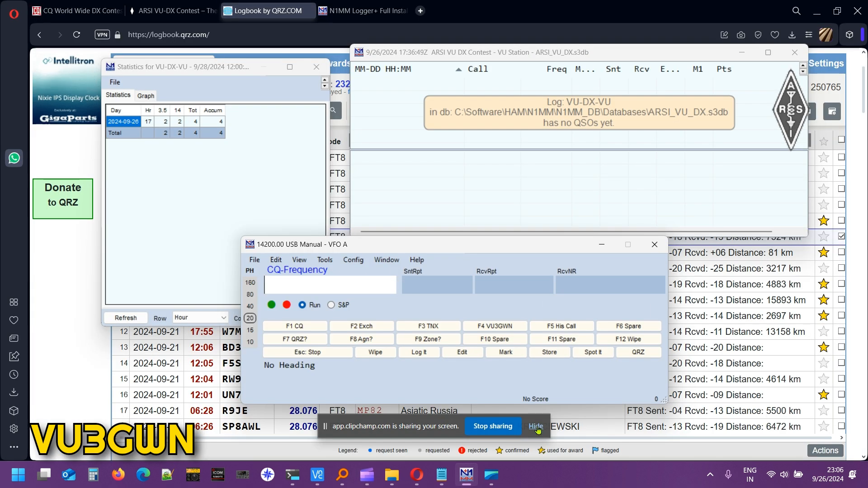
pyautogui.moveTo(391, 251); pyautogui.dragTo(508, 275)
pyautogui.moveTo(221, 70); pyautogui.dragTo(173, 69)
pyautogui.moveTo(452, 53); pyautogui.dragTo(401, 56)
pyautogui.moveTo(491, 268); pyautogui.dragTo(433, 260)
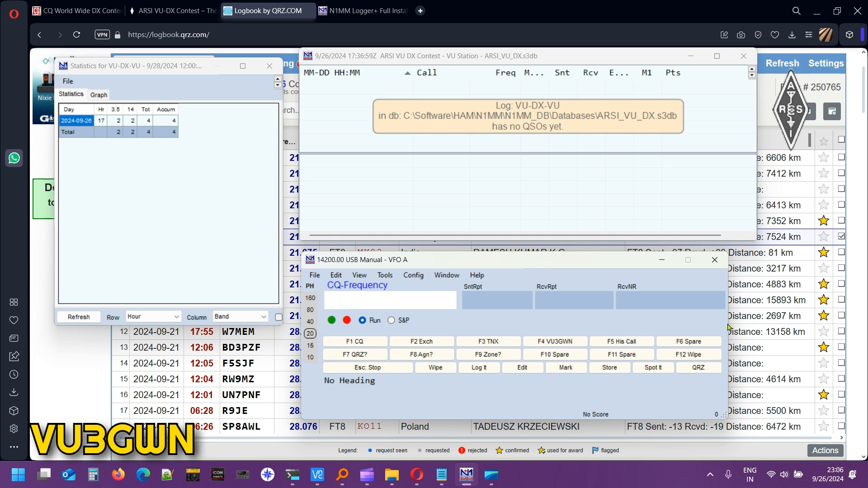
pyautogui.moveTo(727, 326); pyautogui.dragTo(751, 327)
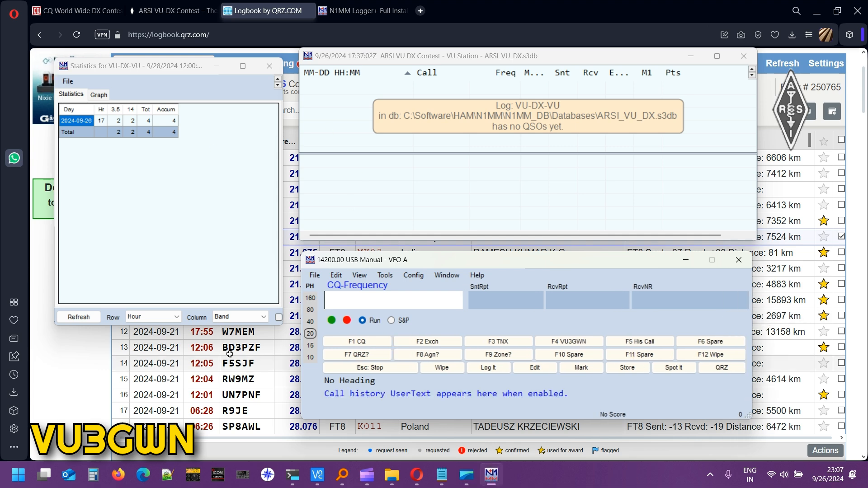
pyautogui.click(87, 125)
pyautogui.click(398, 264)
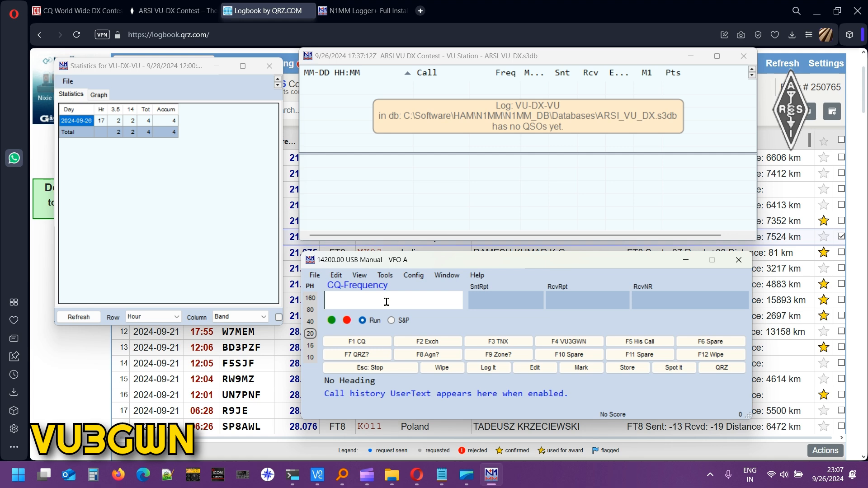
pyautogui.write('VU2RPS')
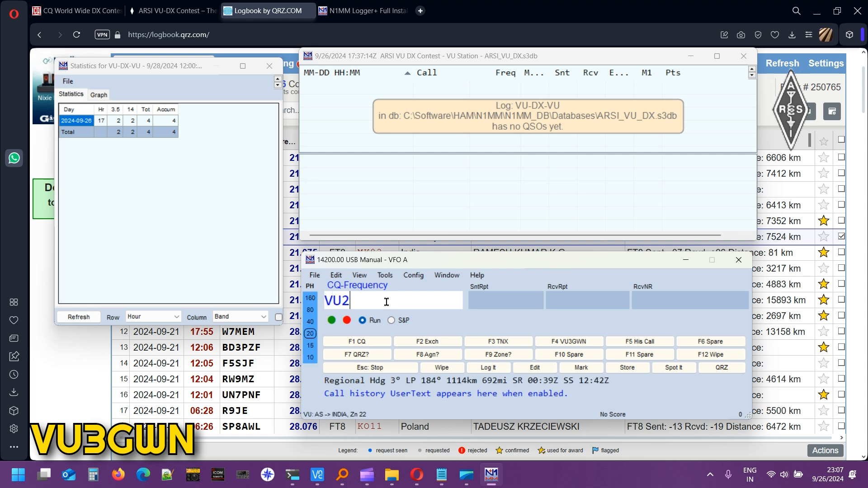
pyautogui.press('Tab')
pyautogui.press('Tab')
pyautogui.press('Tab')
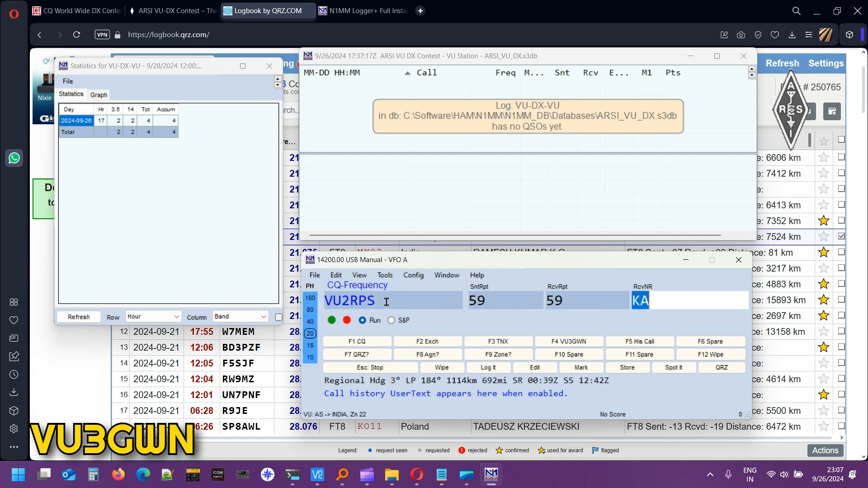
pyautogui.press('Return')
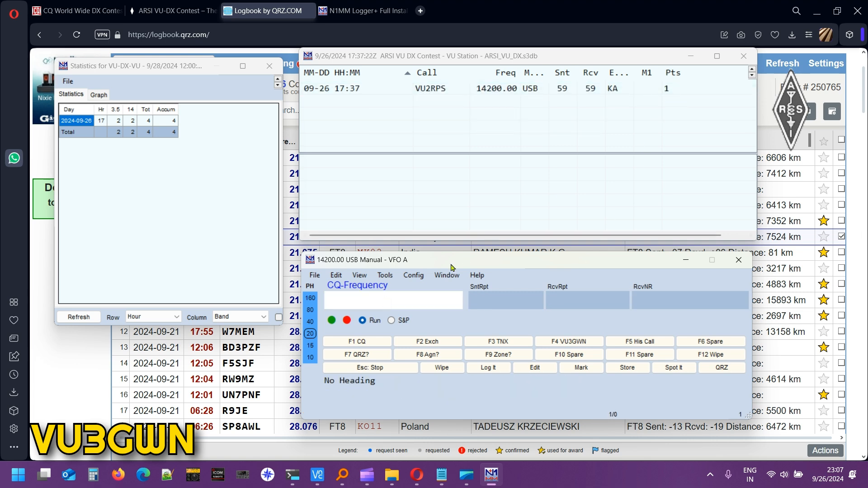
pyautogui.write('VU2GRM')
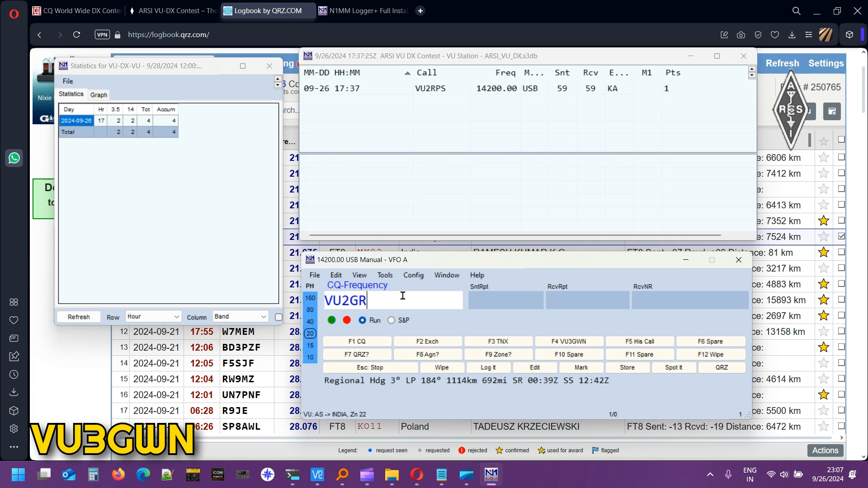
pyautogui.press('Tab')
pyautogui.press('Tab')
pyautogui.press('Tab')
pyautogui.write('KA')
pyautogui.press('Return')
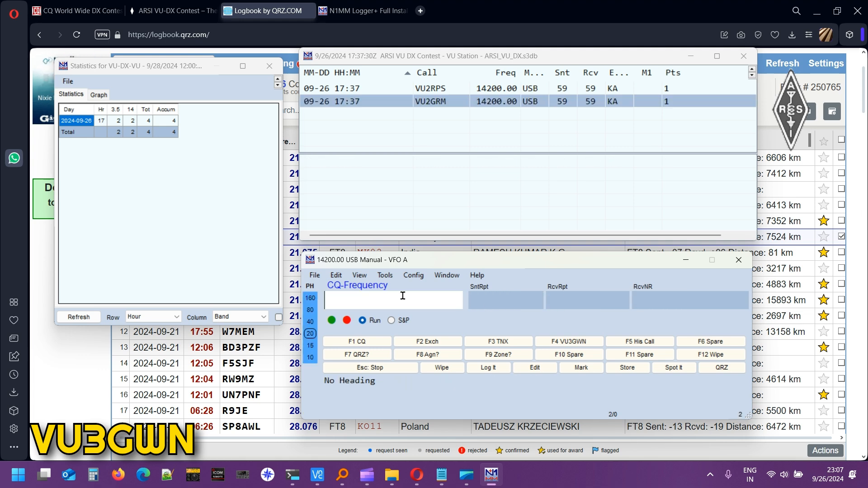
pyautogui.write('VU2FFW')
pyautogui.press('Tab')
pyautogui.press('Tab')
pyautogui.press('Tab')
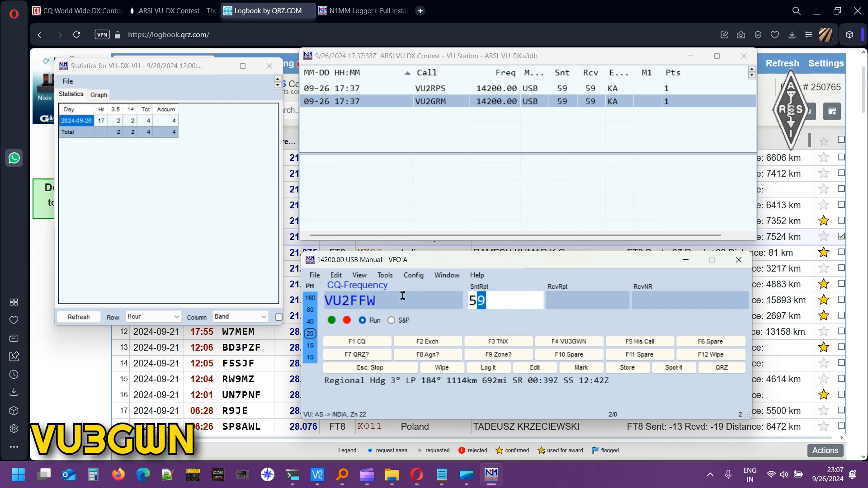
pyautogui.write('TN')
pyautogui.press('Return')
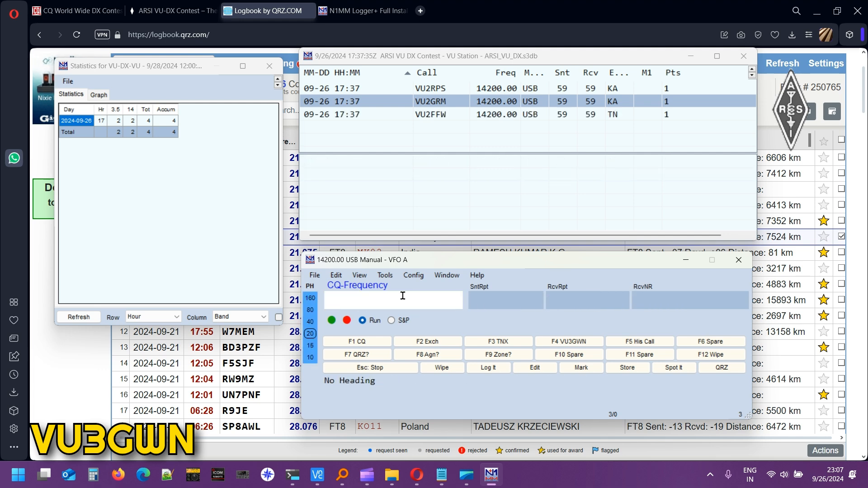
# Log the US DX station starting KE5 at 59/59 with received serial 001.
pyautogui.click(421, 264)
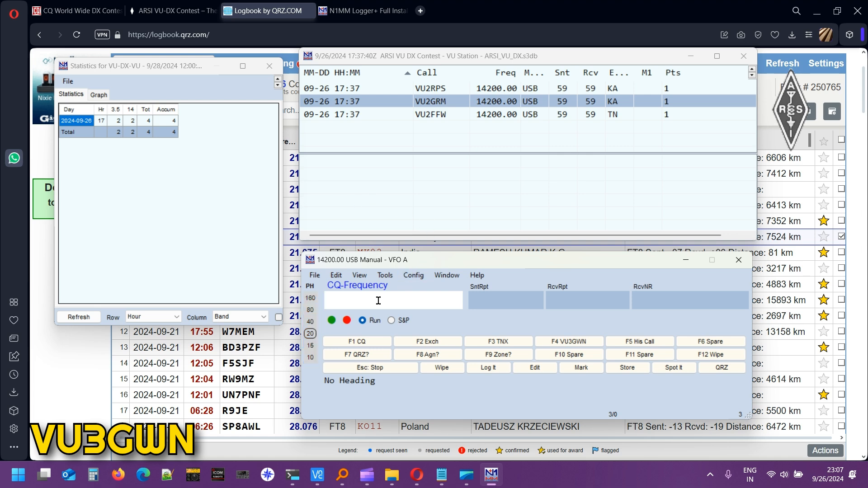
pyautogui.write('KE5EE')
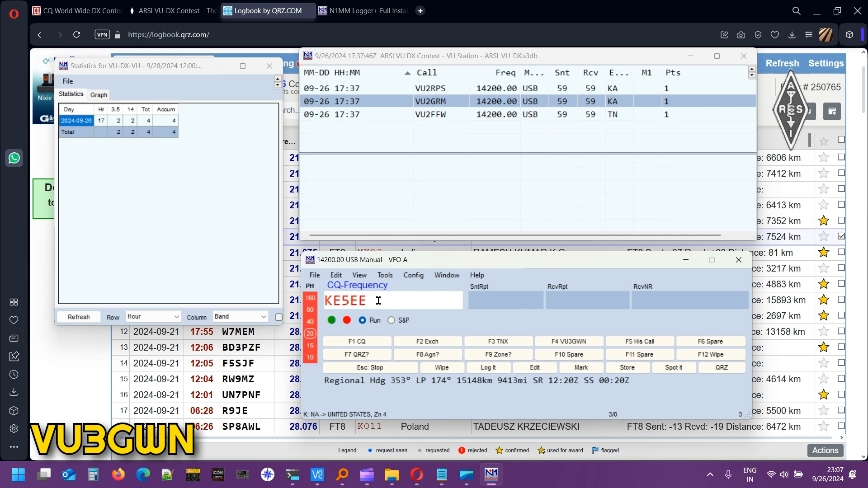
pyautogui.press('Tab')
pyautogui.press('Tab')
pyautogui.press('Tab')
pyautogui.write('00')
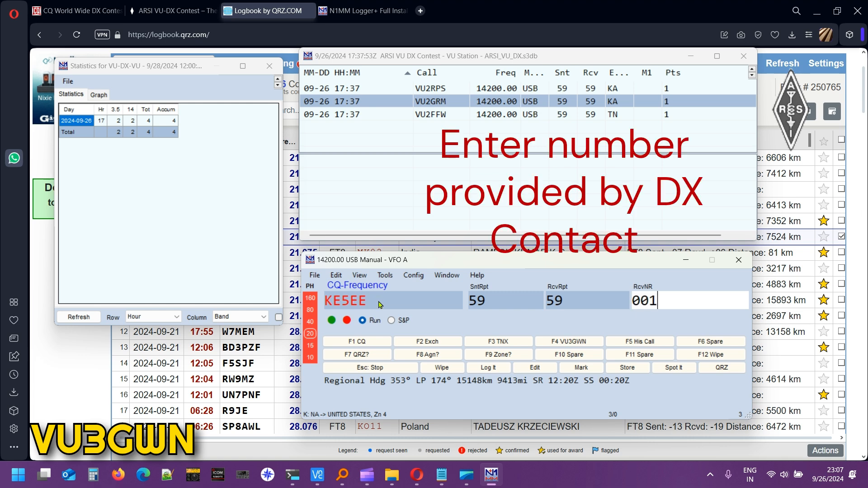
pyautogui.press('Return')
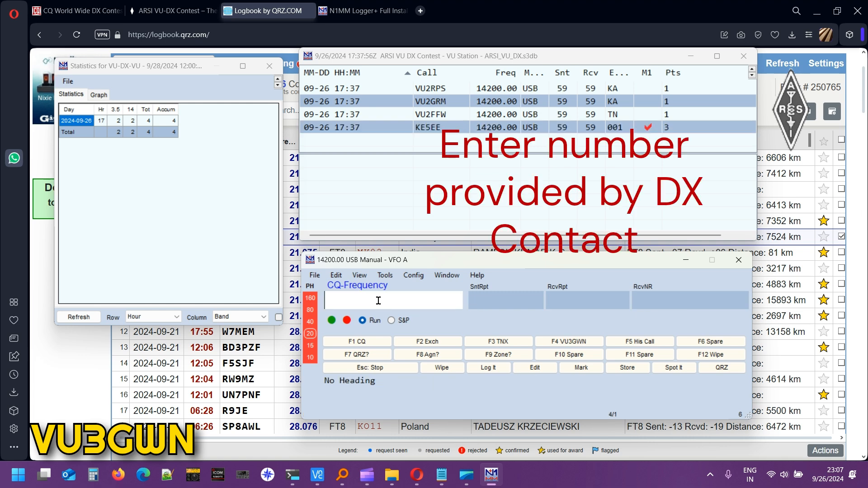
# Review the contest's Max Rates summary, then close it.
pyautogui.click(360, 275)
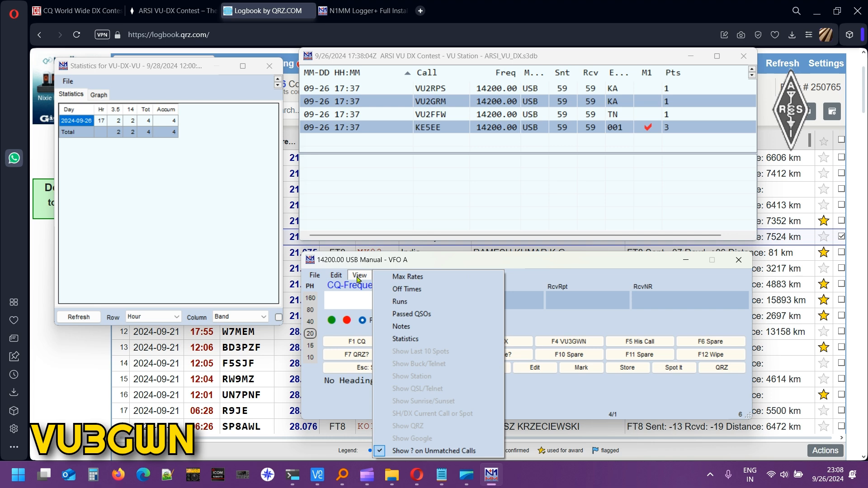
pyautogui.click(359, 275)
pyautogui.click(457, 102)
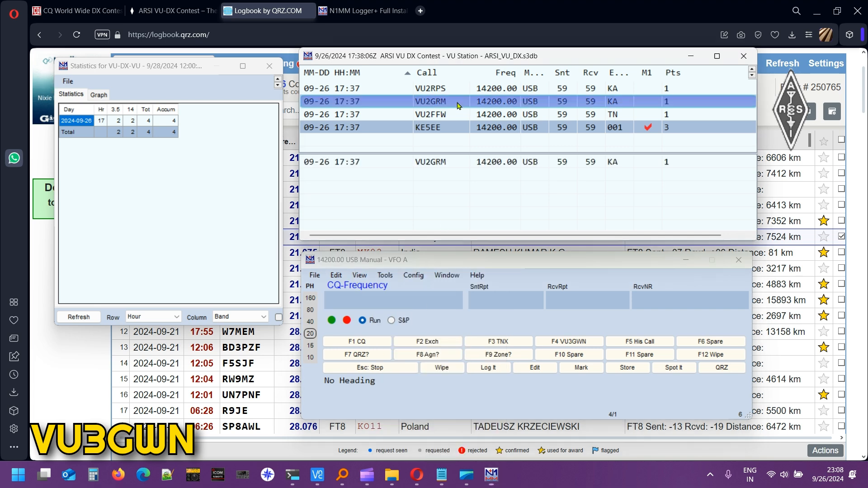
pyautogui.rightClick(457, 105)
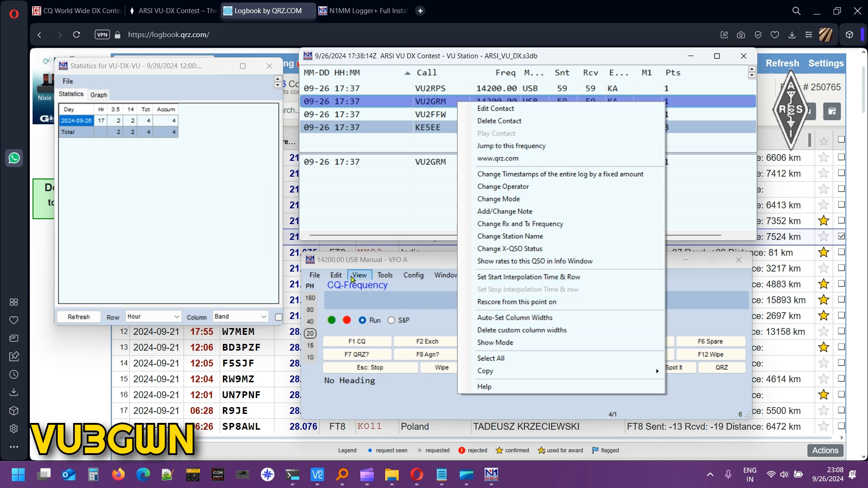
pyautogui.click(352, 277)
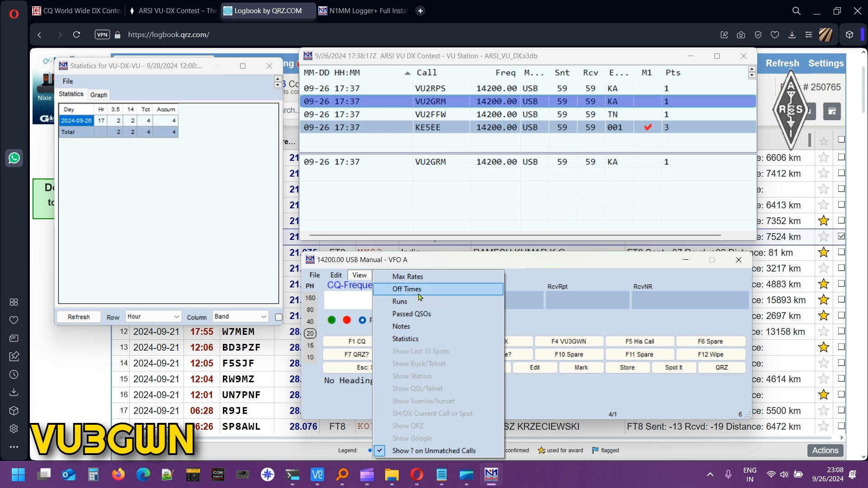
pyautogui.click(417, 277)
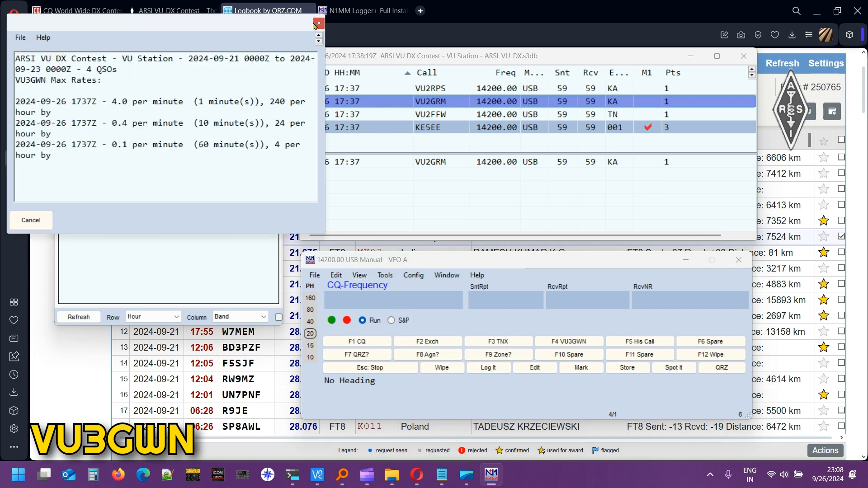
pyautogui.click(317, 24)
# Review the Runs summary, close it, and return to the callsign field.
pyautogui.click(385, 275)
pyautogui.click(385, 275)
pyautogui.click(360, 275)
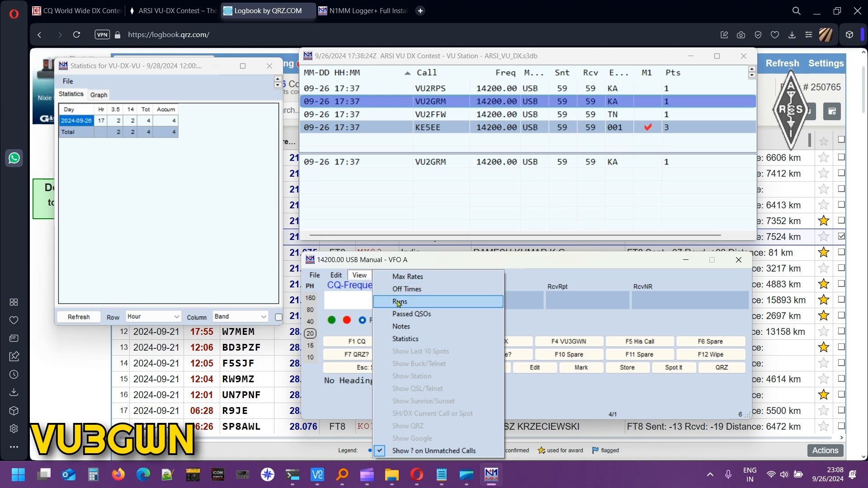
pyautogui.click(399, 302)
pyautogui.click(319, 24)
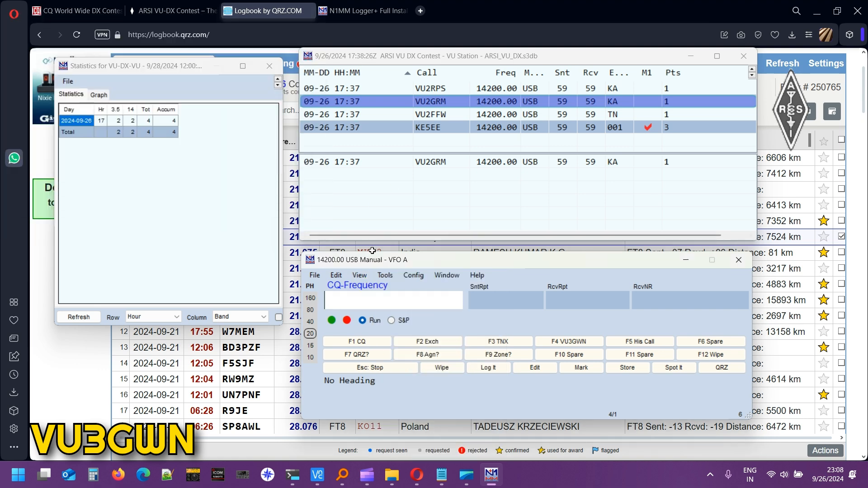
pyautogui.click(359, 275)
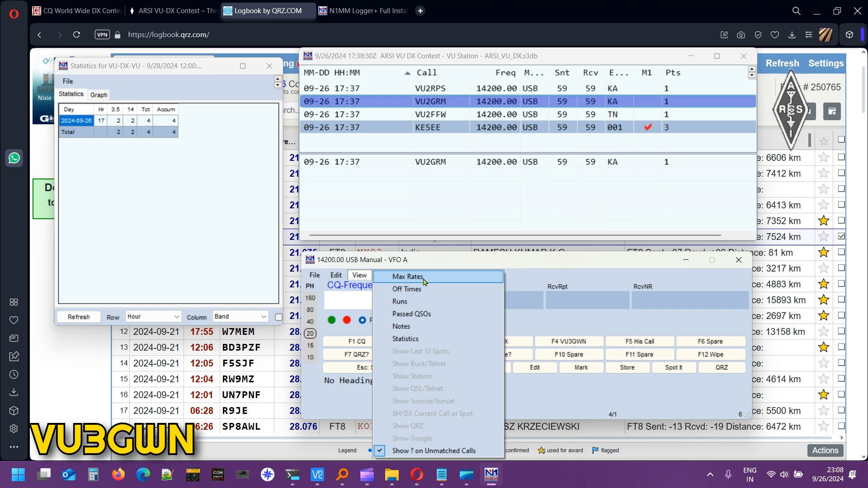
pyautogui.click(347, 292)
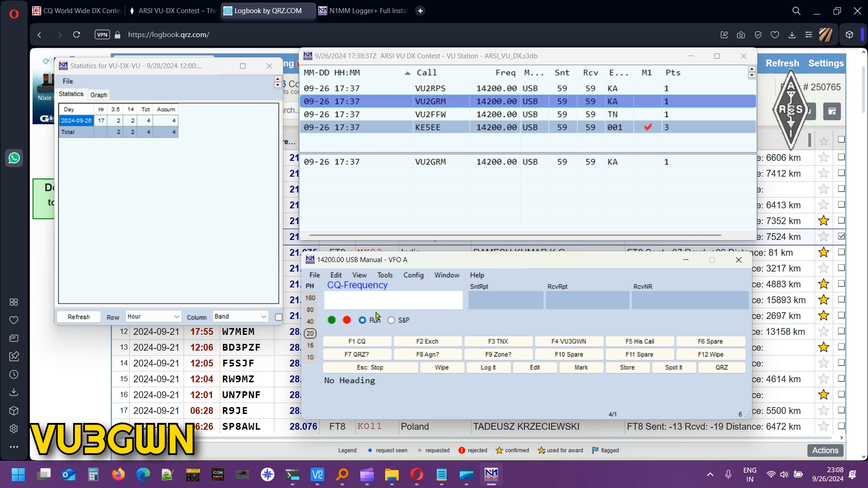
pyautogui.write('F5SJF')
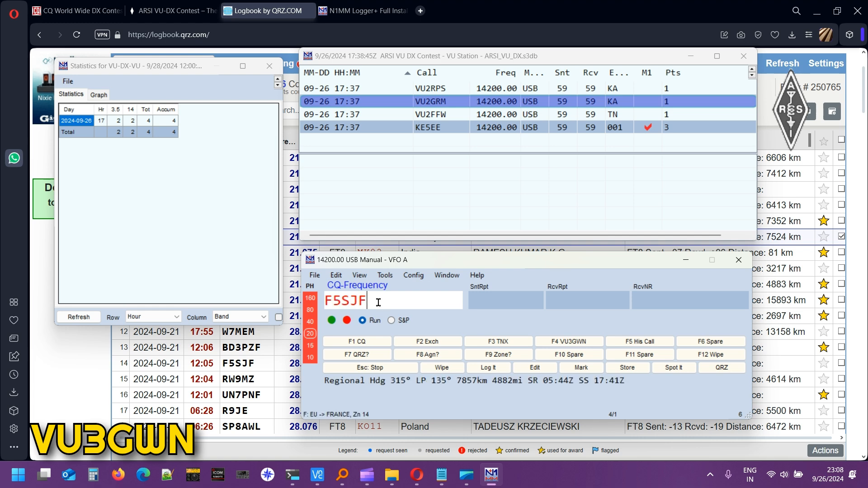
pyautogui.press('Tab')
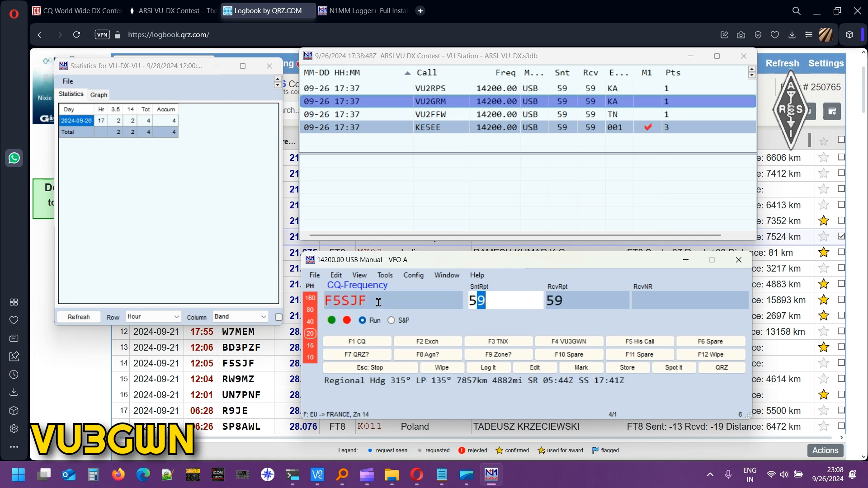
pyautogui.press('Tab')
pyautogui.press('Tab')
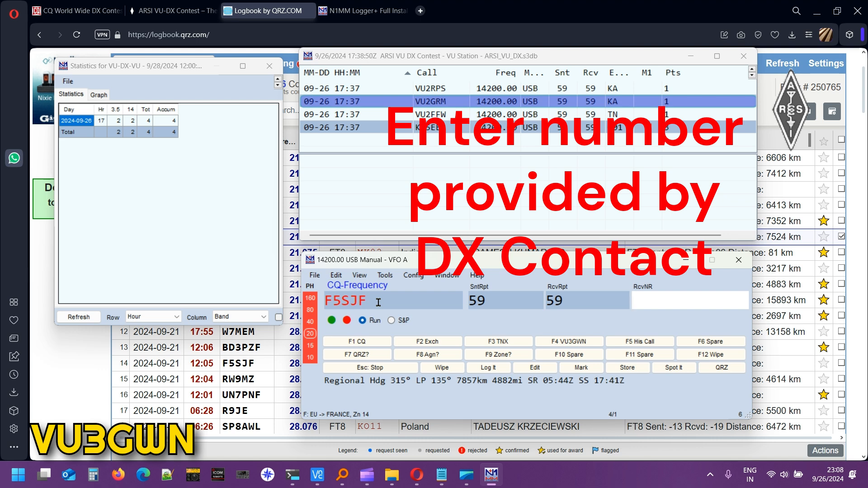
pyautogui.write('002')
pyautogui.press('Return')
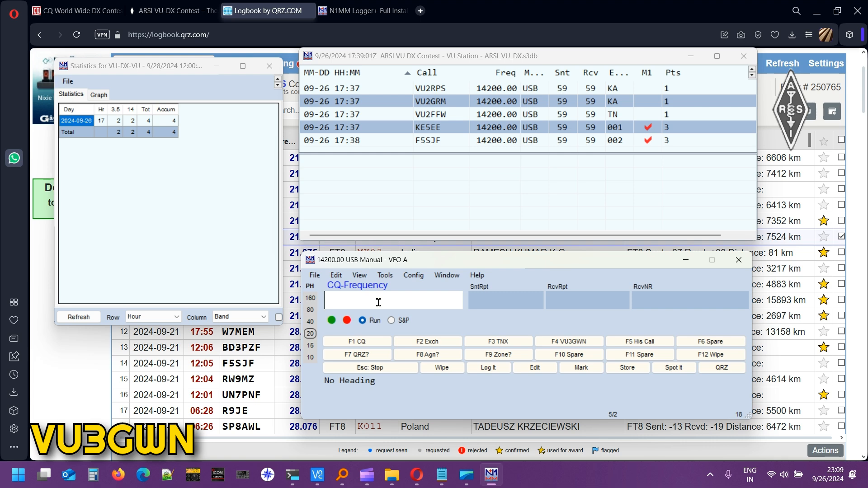
pyautogui.write('W5NIK')
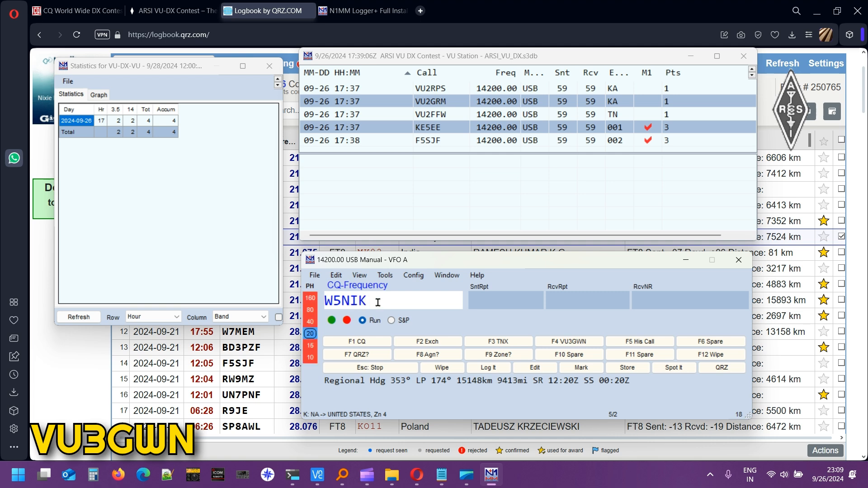
pyautogui.press('Tab')
pyautogui.press('Tab')
pyautogui.press('Tab')
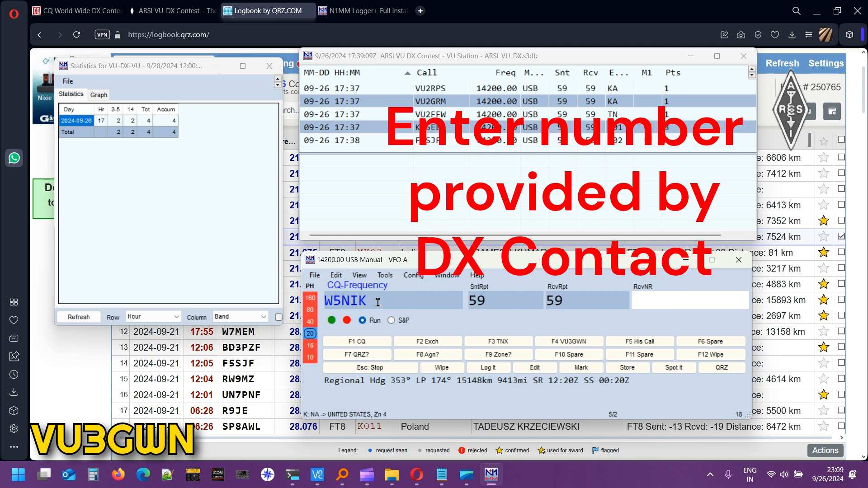
pyautogui.press('Return')
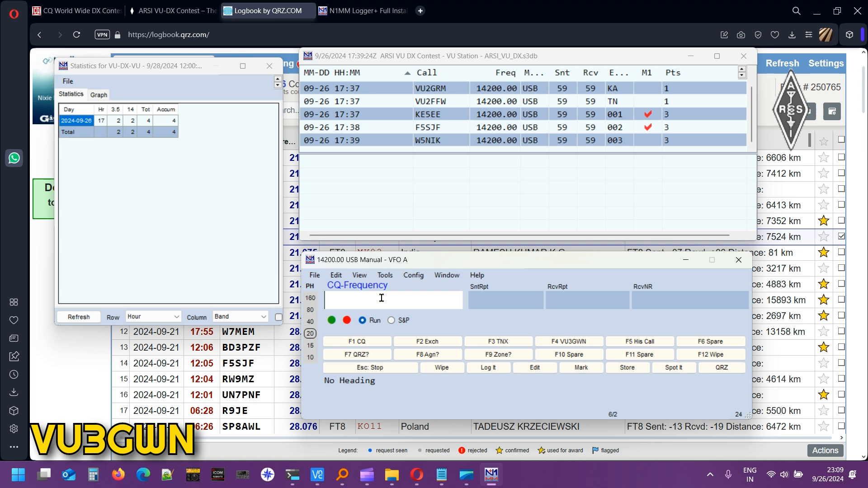
pyautogui.write('W9MZ')
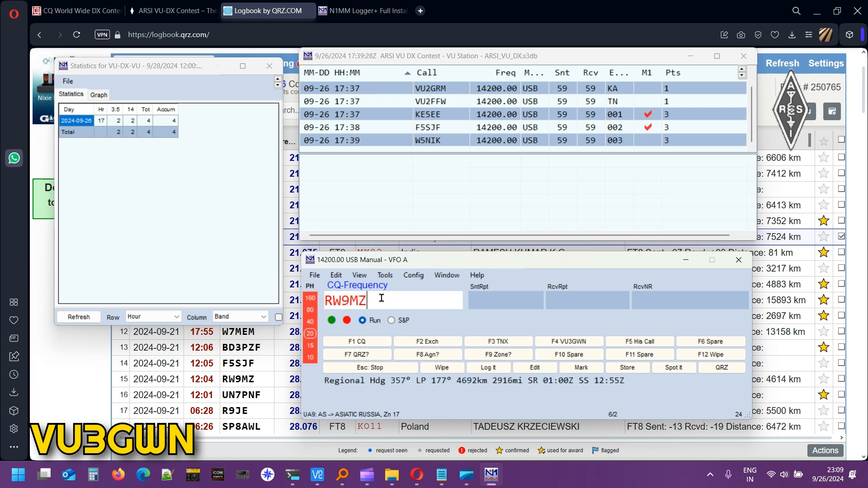
pyautogui.press('space')
pyautogui.press('space')
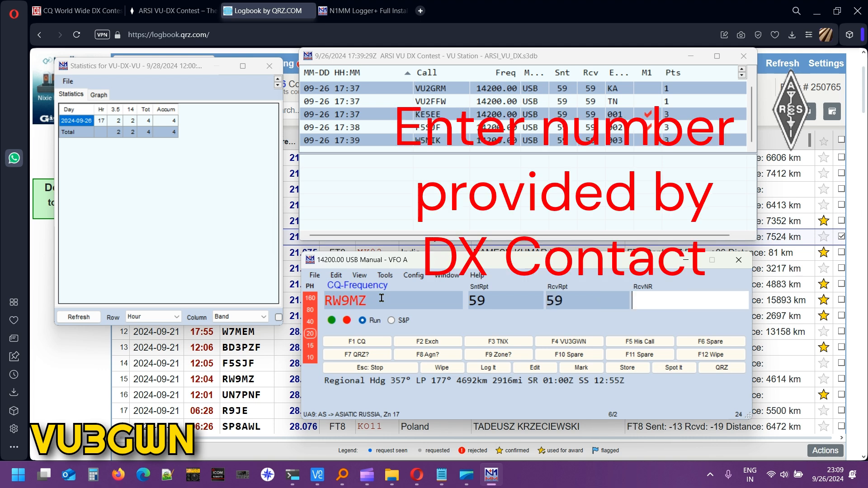
pyautogui.write('004')
pyautogui.press('Return')
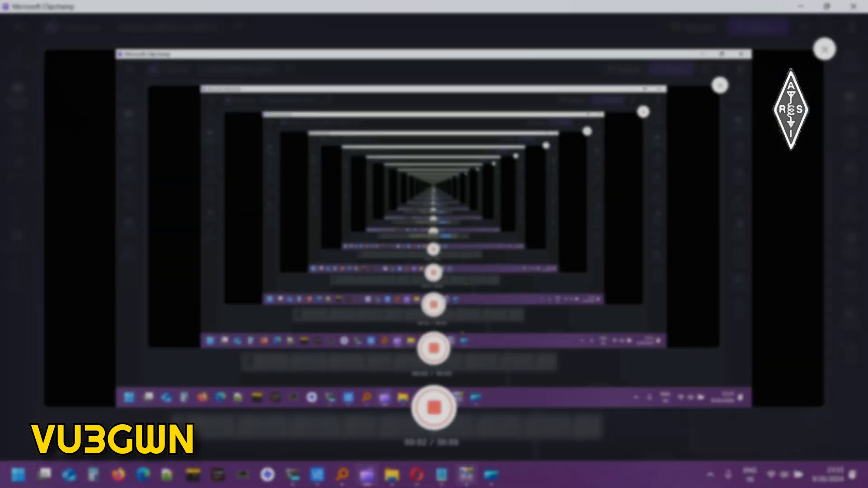
# Hide Clipchamp's screen-sharing notice, bring N1MM forward, and minimize the recorder.
pyautogui.click(465, 474)
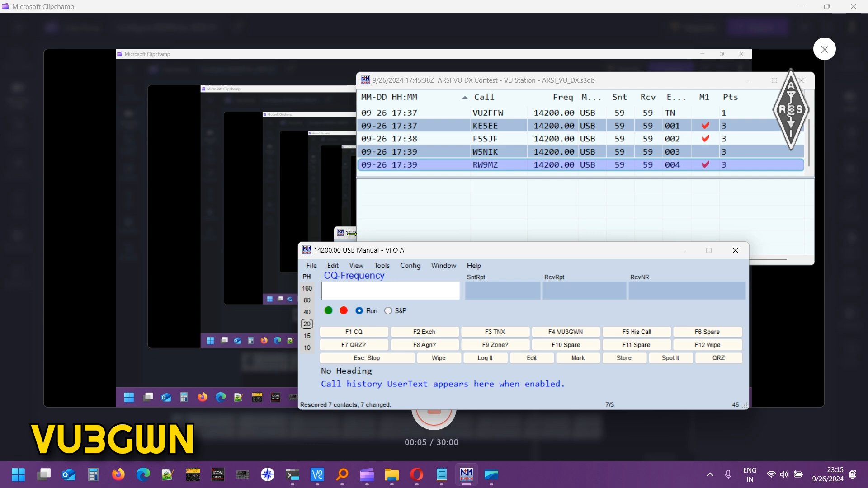
pyautogui.click(345, 236)
pyautogui.moveTo(467, 474)
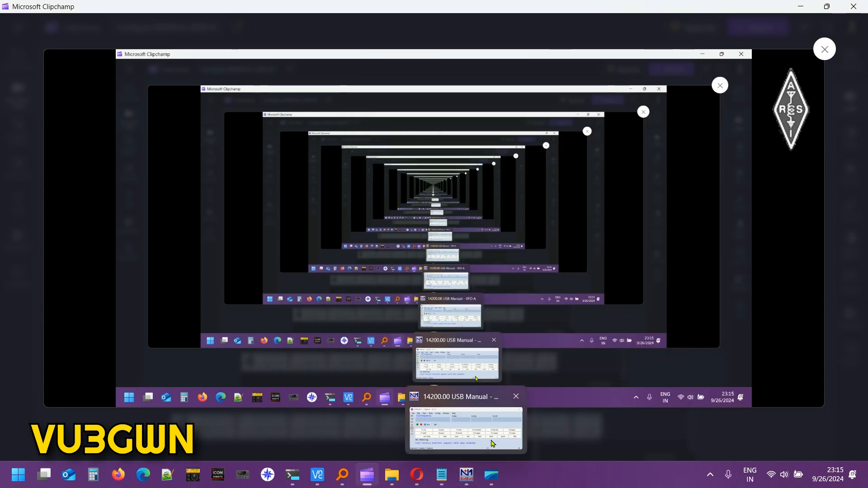
pyautogui.click(493, 476)
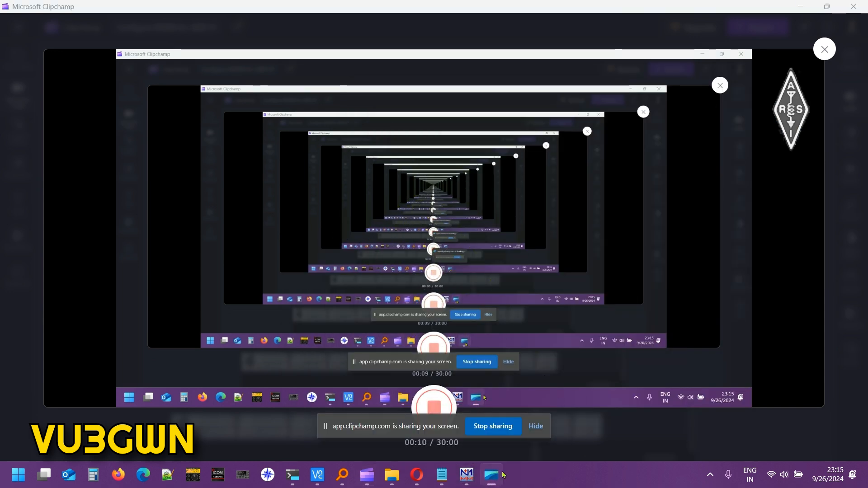
pyautogui.click(537, 429)
pyautogui.click(467, 474)
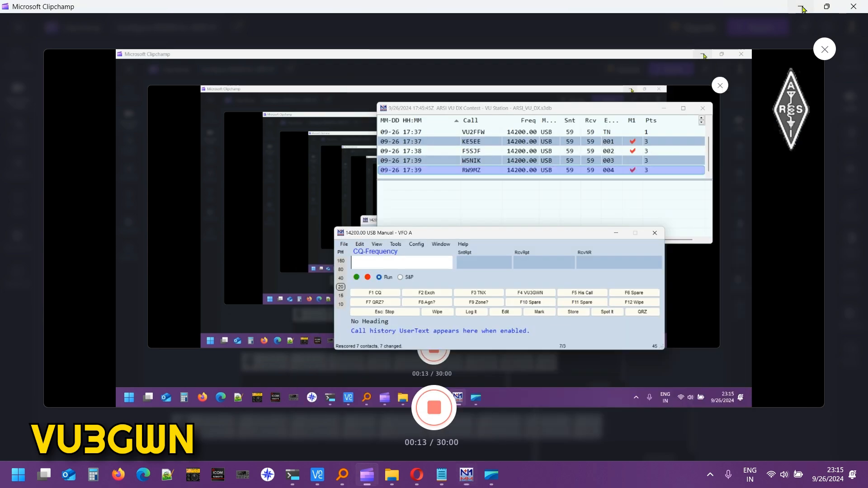
pyautogui.click(801, 8)
# Show the QRZ logbook page in the browser and move the Entry window aside.
pyautogui.moveTo(520, 247); pyautogui.dragTo(360, 216)
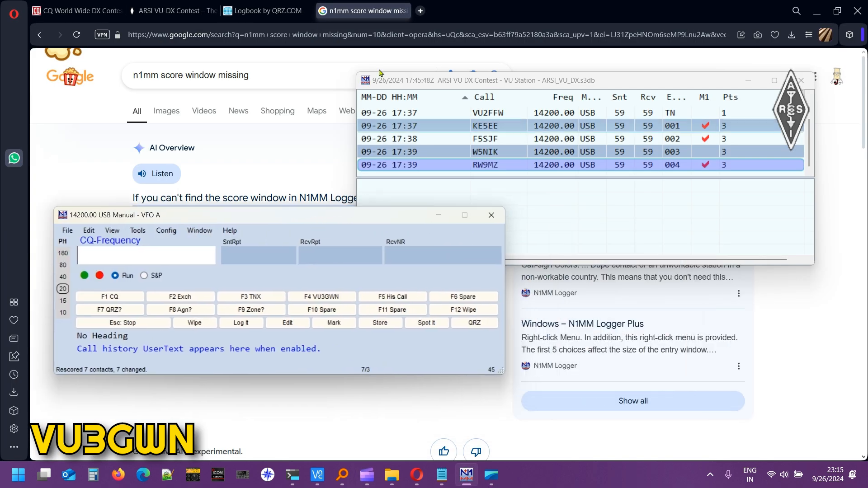
pyautogui.click(403, 13)
pyautogui.click(271, 10)
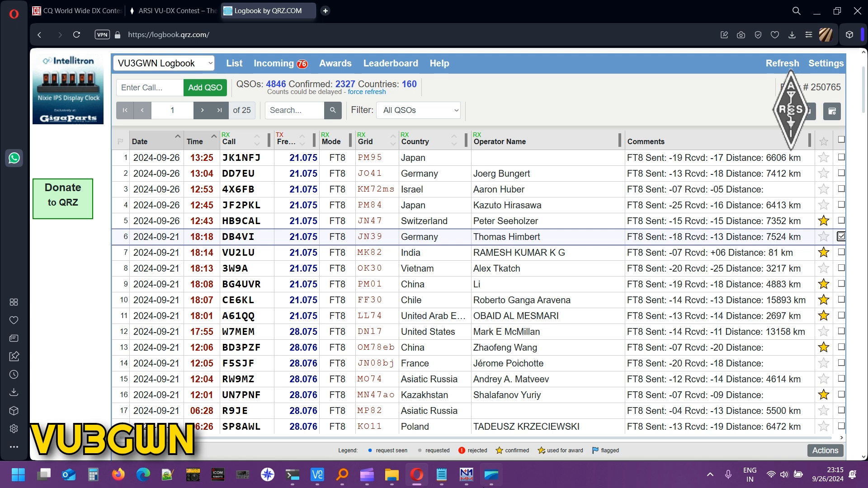
pyautogui.click(467, 474)
pyautogui.moveTo(391, 218); pyautogui.dragTo(603, 218)
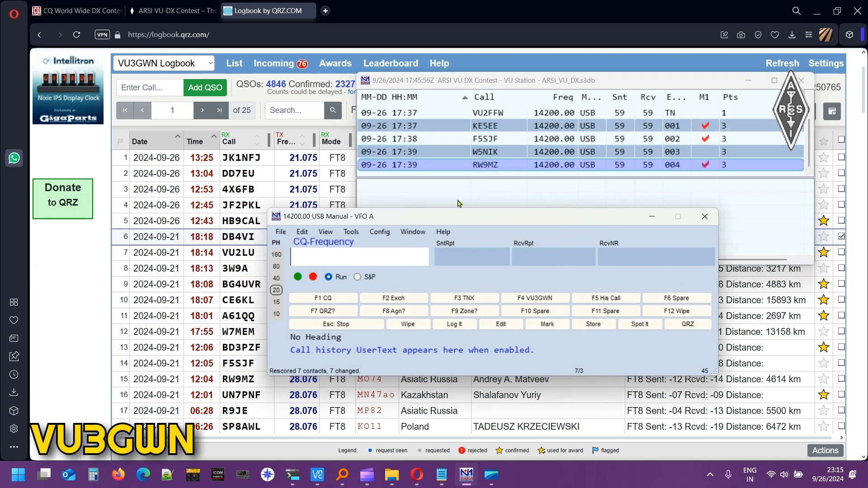
pyautogui.moveTo(454, 217); pyautogui.dragTo(518, 213)
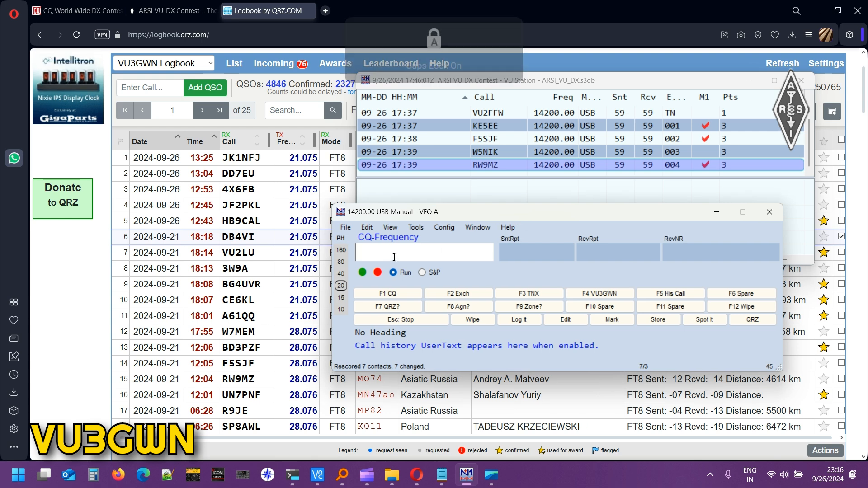
pyautogui.write('VU')
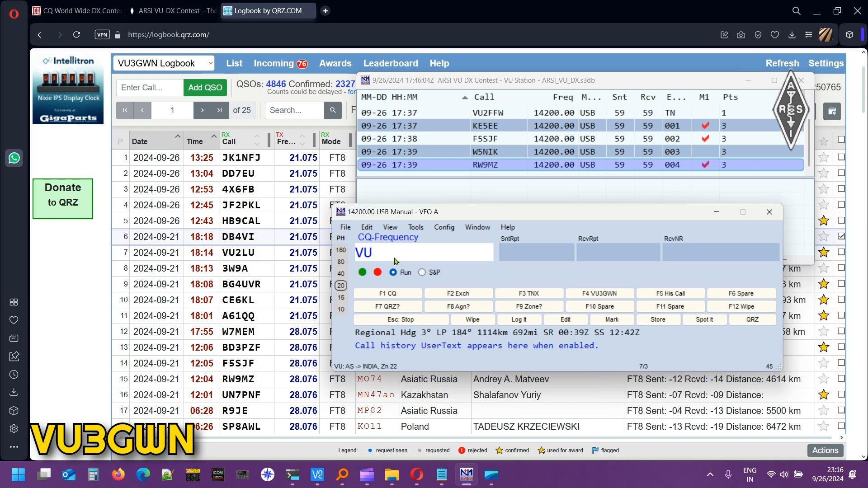
pyautogui.write('3TBU')
pyautogui.press('Tab')
pyautogui.press('Tab')
pyautogui.press('Tab')
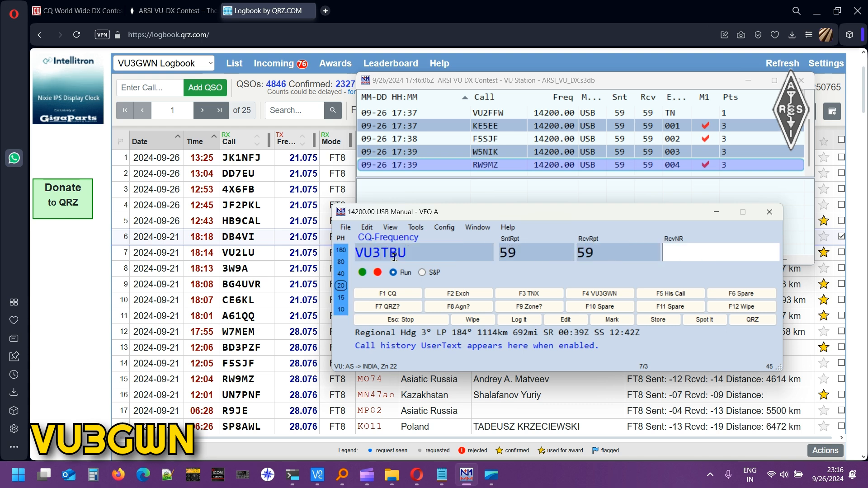
pyautogui.press('Return')
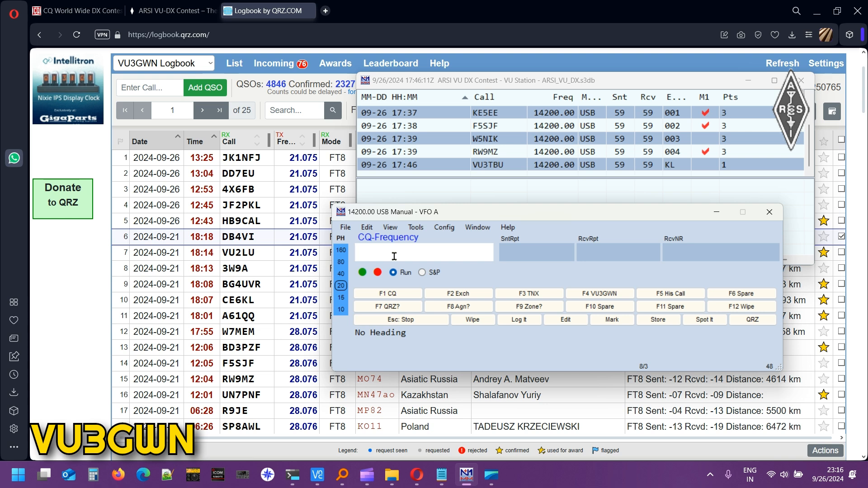
pyautogui.write('VU')
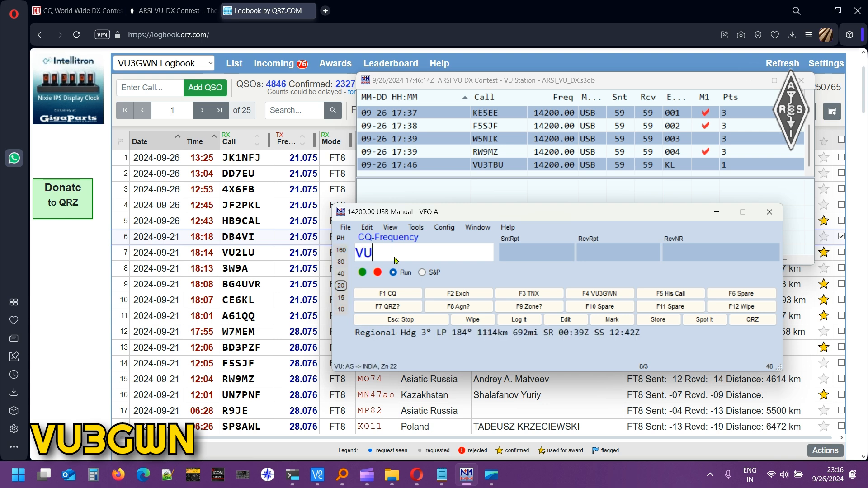
pyautogui.write('2BRT')
pyautogui.press('Tab')
pyautogui.press('Tab')
pyautogui.press('Tab')
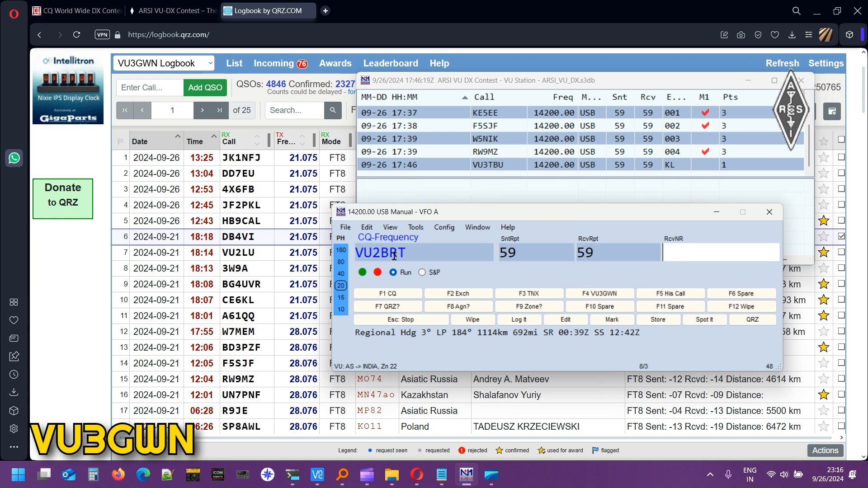
pyautogui.write('KA')
pyautogui.press('Return')
pyautogui.write('VU2BRJ')
pyautogui.press('Tab')
pyautogui.press('Tab')
pyautogui.press('Tab')
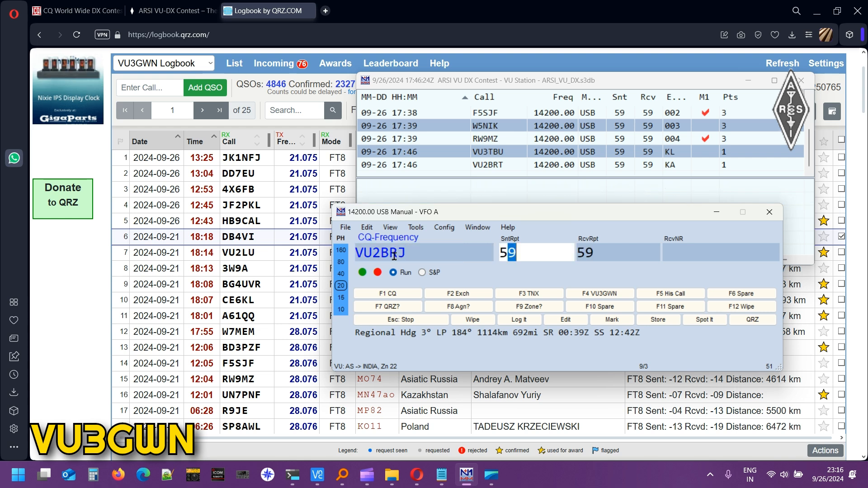
pyautogui.write('KA')
pyautogui.press('Return')
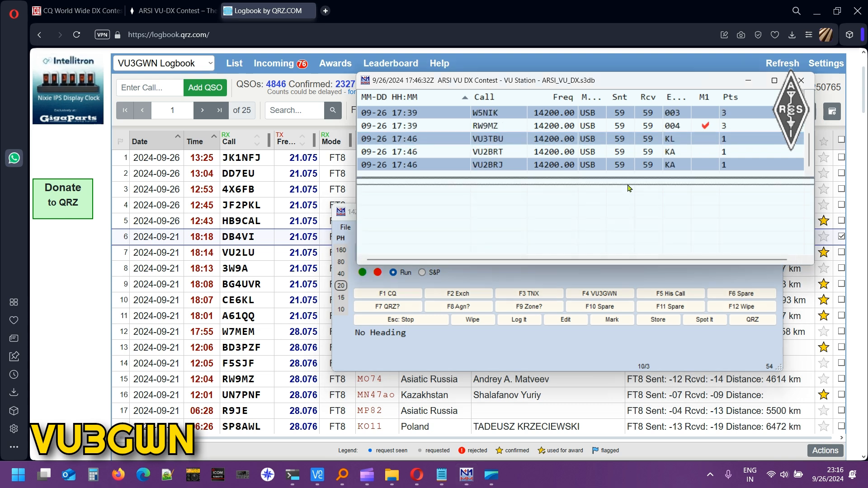
pyautogui.moveTo(536, 216); pyautogui.dragTo(392, 230)
# Refresh the per-hour QSO statistics and enlarge the statistics table text.
pyautogui.click(245, 241)
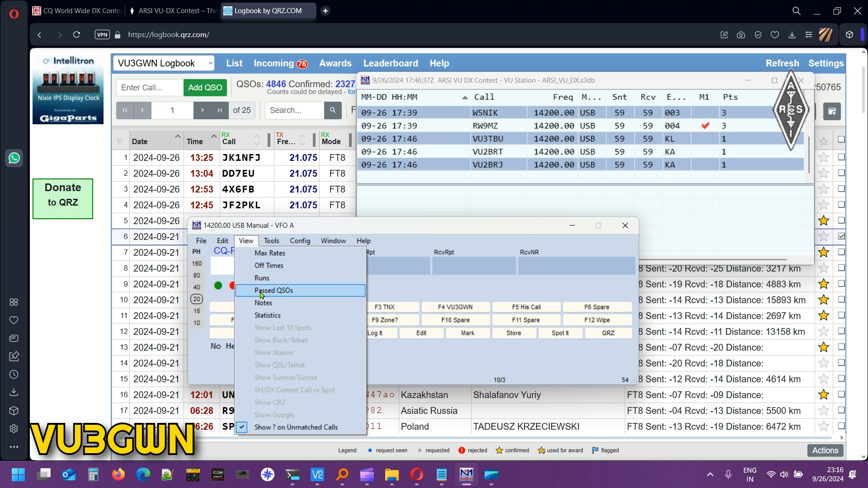
pyautogui.click(268, 315)
pyautogui.click(78, 317)
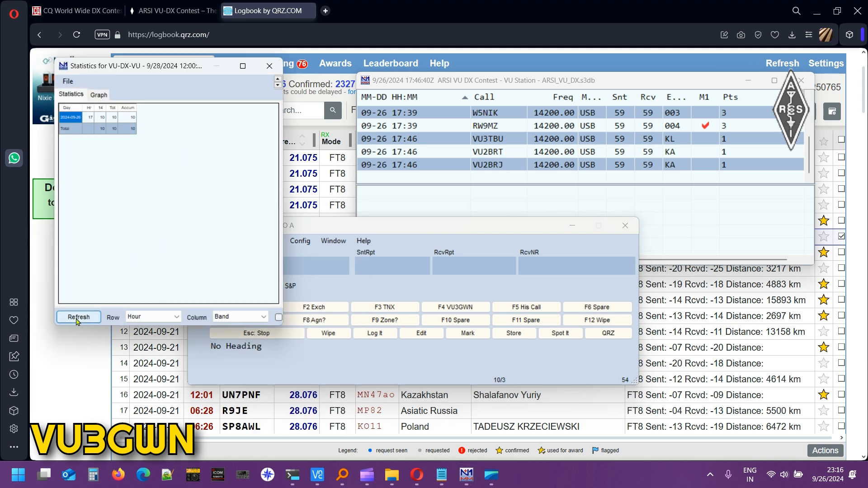
pyautogui.click(278, 79)
pyautogui.click(278, 80)
pyautogui.click(278, 79)
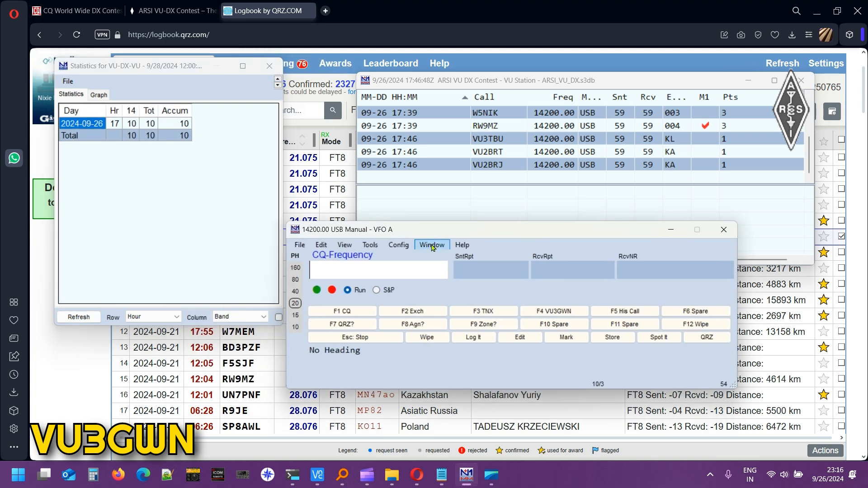
# Open the Score Summary, rescore all 10 contacts to 54 points, and arrange the windows.
pyautogui.click(431, 244)
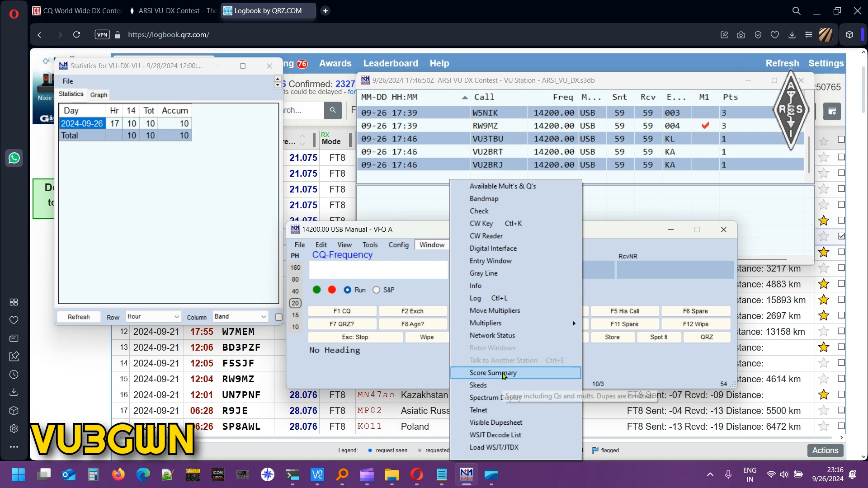
pyautogui.click(492, 373)
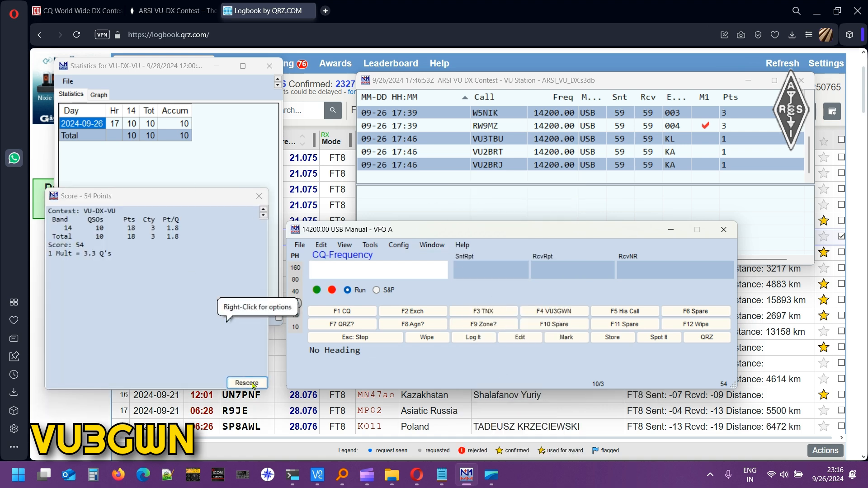
pyautogui.click(246, 383)
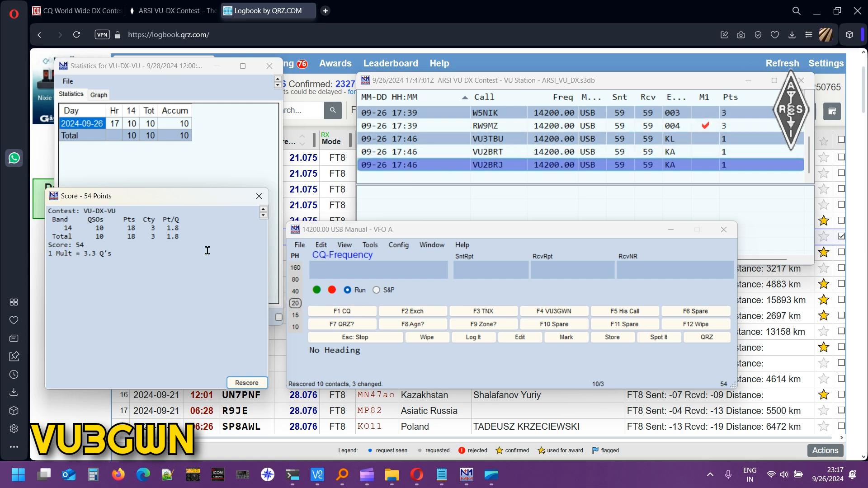
pyautogui.click(148, 294)
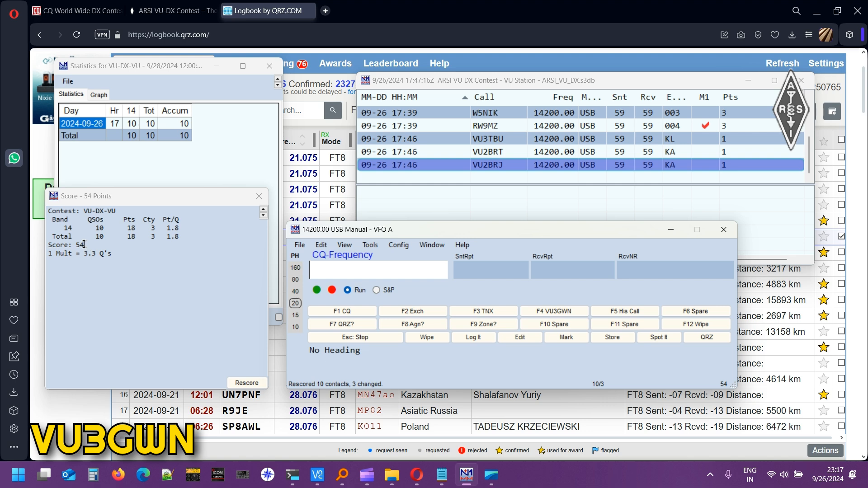
pyautogui.scroll(3, 476, 144)
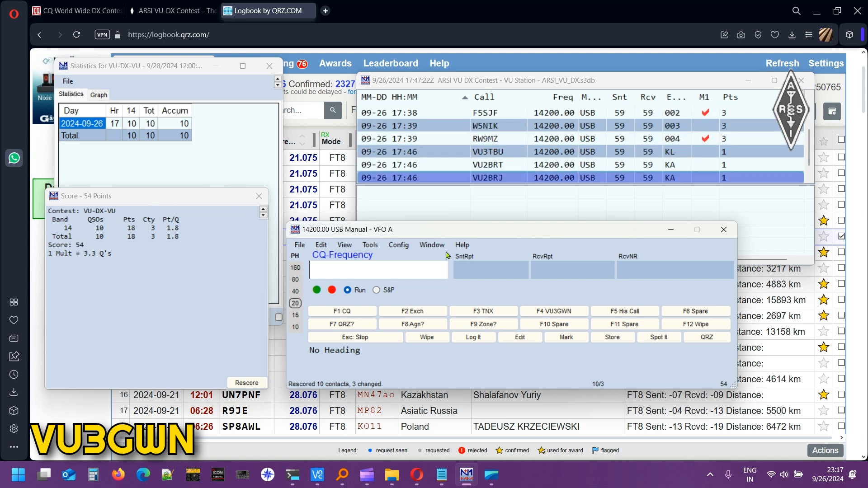
pyautogui.moveTo(158, 204); pyautogui.dragTo(182, 176)
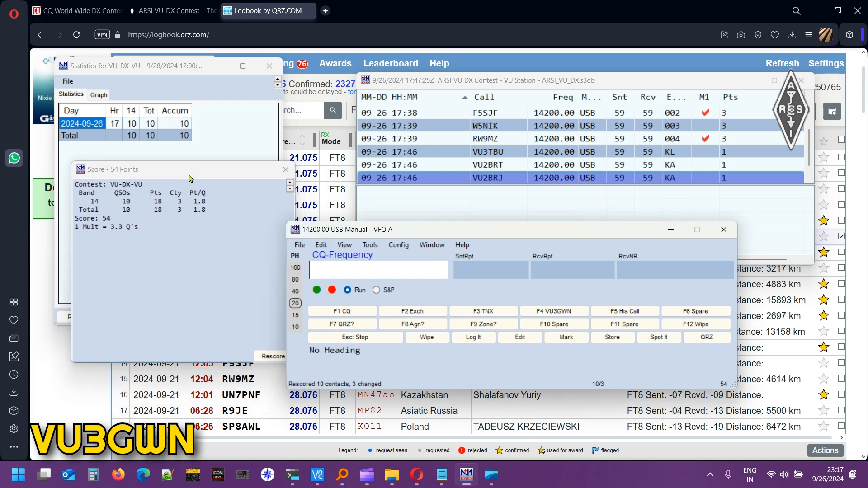
pyautogui.moveTo(418, 235); pyautogui.dragTo(453, 239)
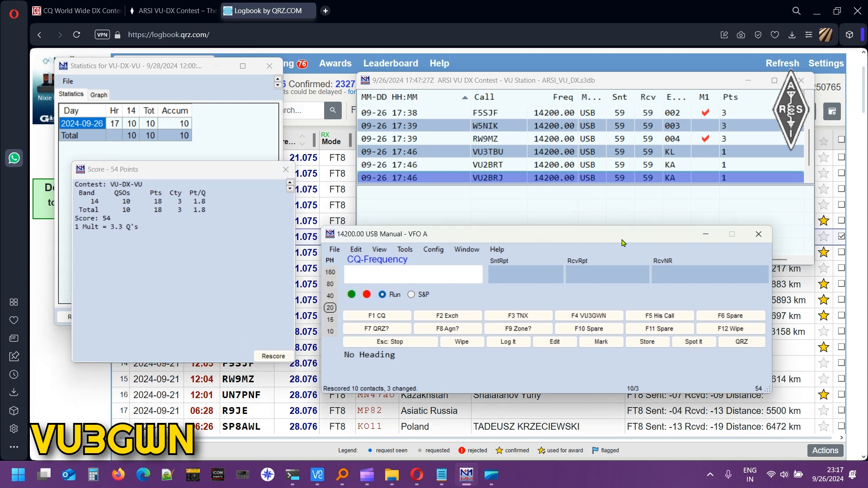
pyautogui.scroll(2, 665, 147)
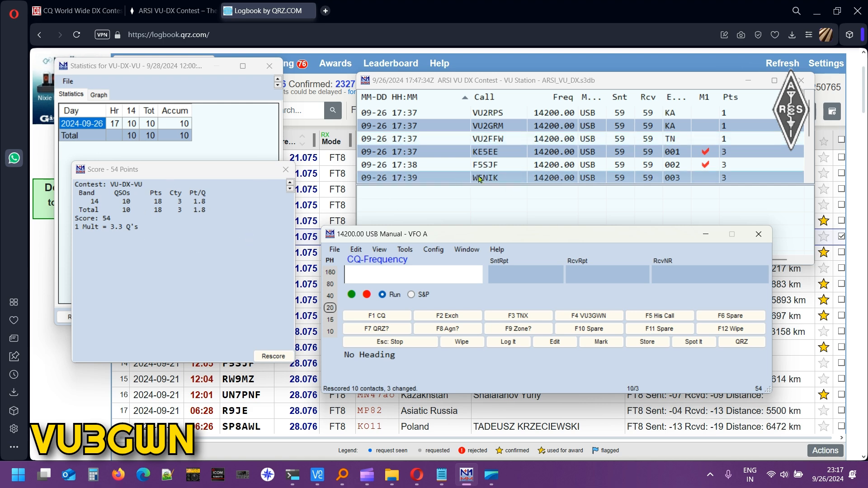
pyautogui.moveTo(454, 240); pyautogui.dragTo(463, 219)
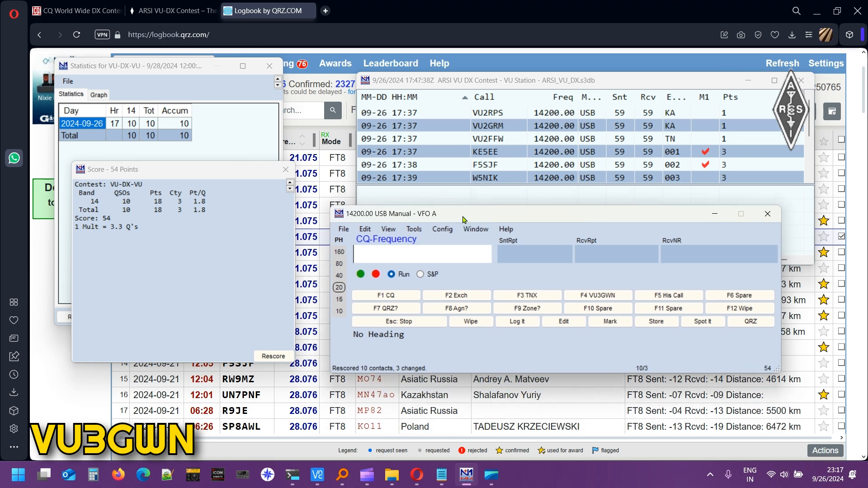
# Generate the Cabrillo file VU3GWN.log, accepting exchange KA and the single-op assisted category.
pyautogui.click(343, 229)
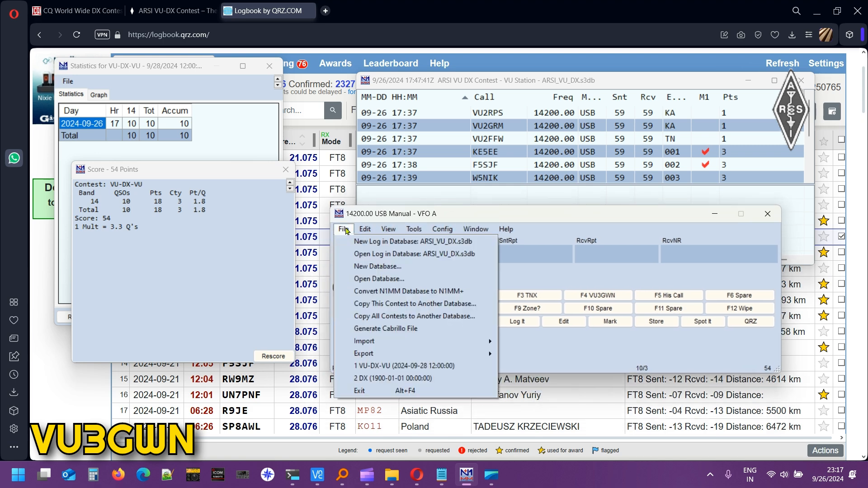
pyautogui.click(397, 329)
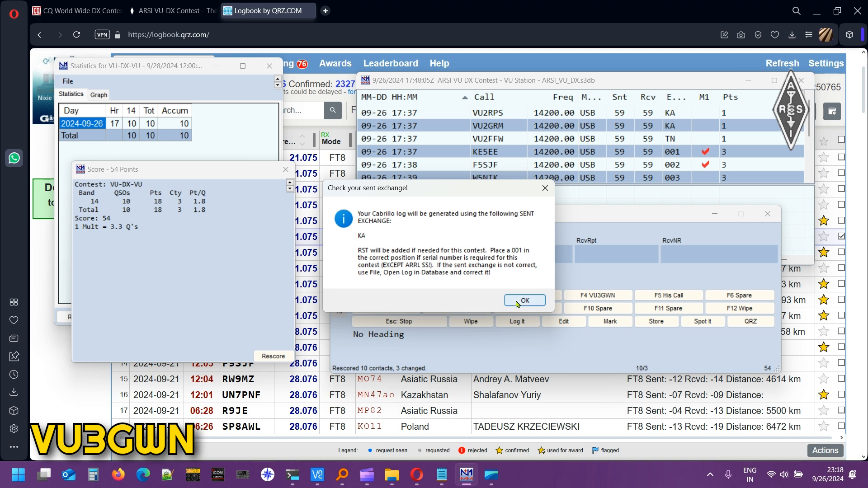
pyautogui.click(517, 303)
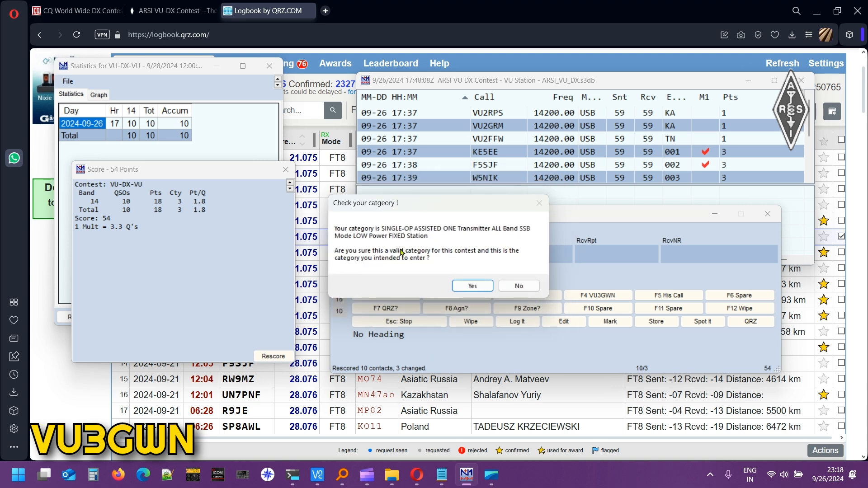
pyautogui.click(472, 286)
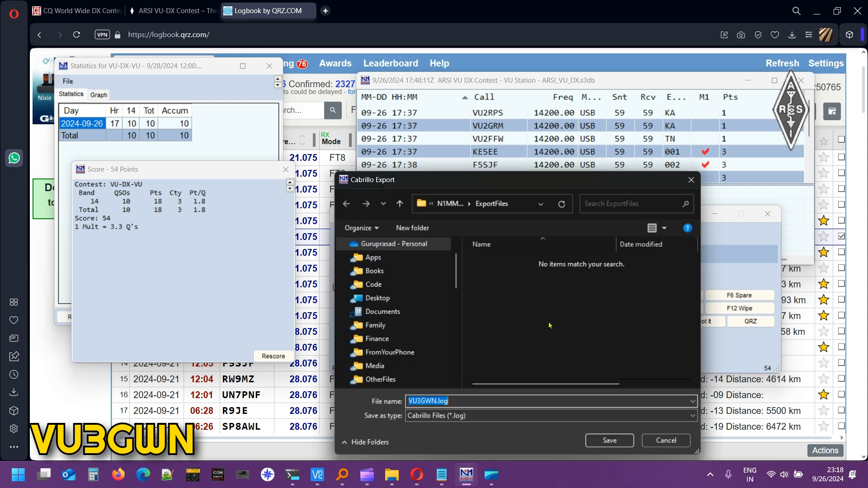
pyautogui.click(617, 445)
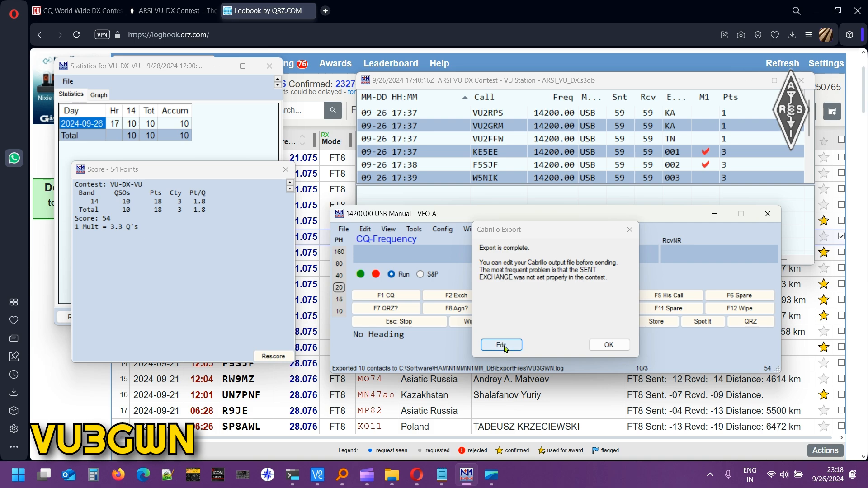
pyautogui.click(501, 345)
# Scroll through VU3GWN.log's header, claimed score 54 and ten QSO lines, then minimize Notepad.
pyautogui.scroll(-3, 391, 244)
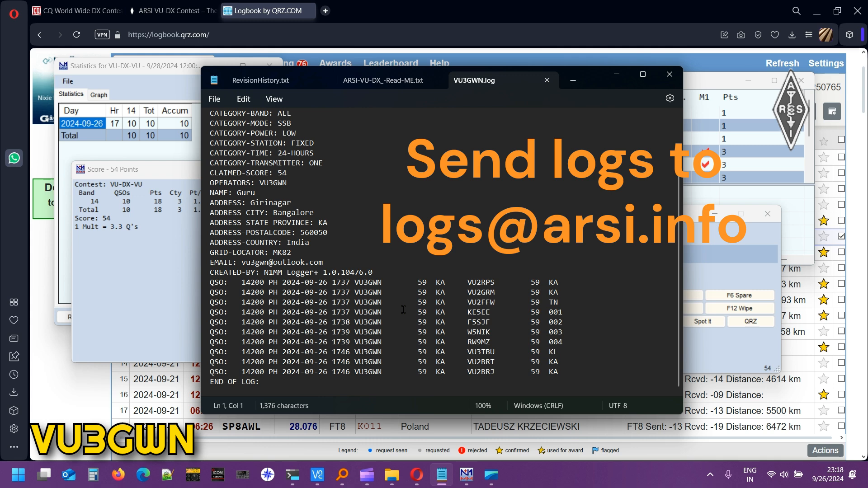
pyautogui.scroll(2, 403, 311)
pyautogui.scroll(-2, 403, 313)
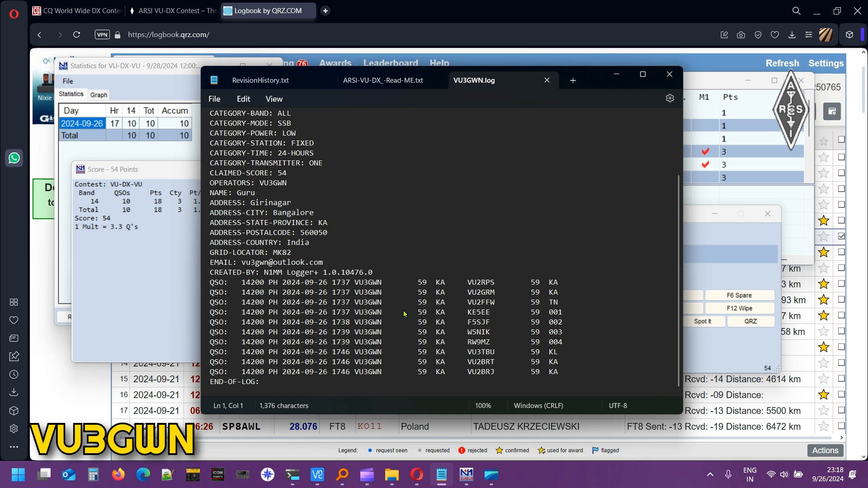
pyautogui.scroll(2, 403, 313)
pyautogui.scroll(-2, 403, 314)
pyautogui.scroll(3, 404, 314)
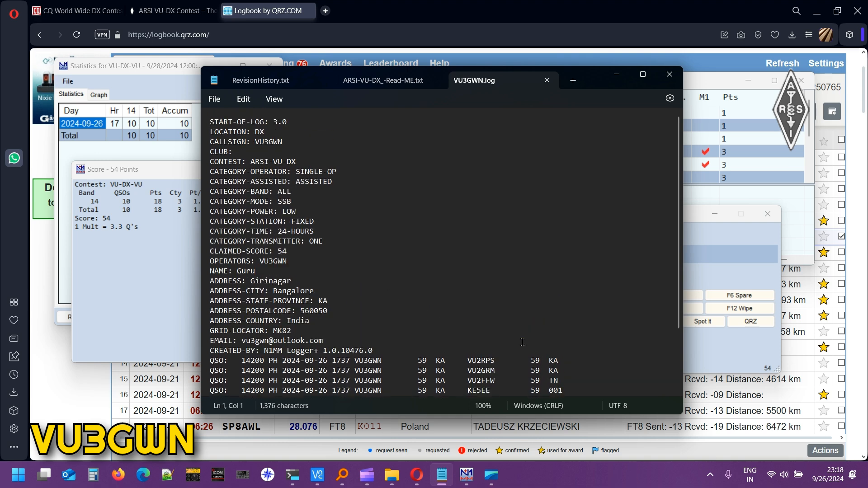
pyautogui.click(504, 326)
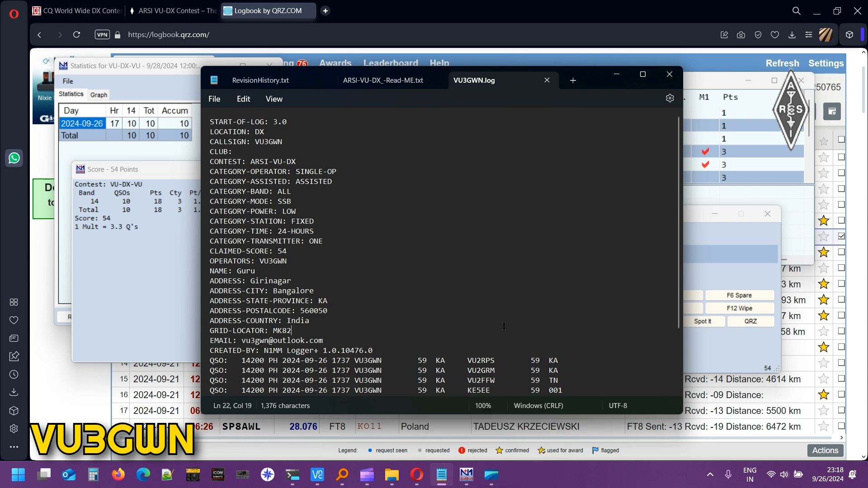
pyautogui.scroll(-3, 504, 326)
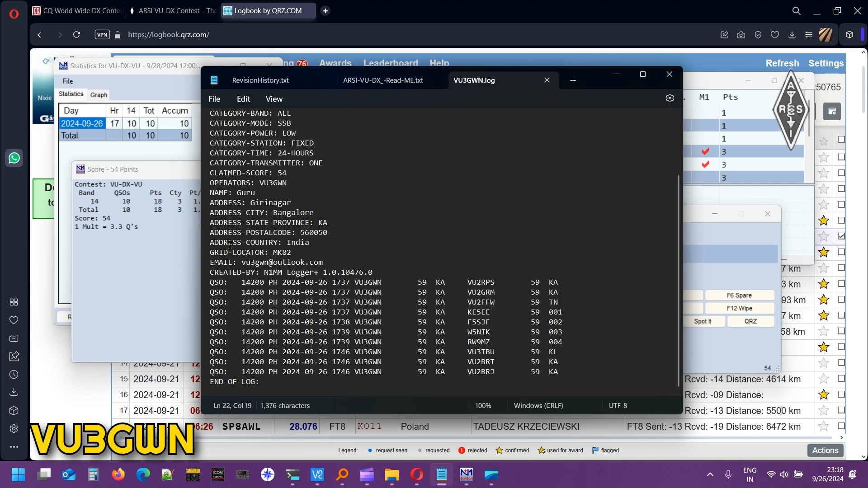
pyautogui.click(616, 74)
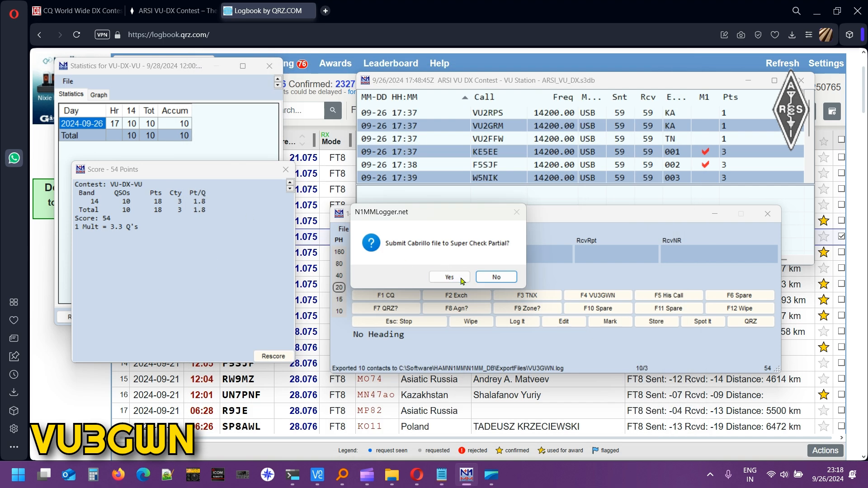
# Answer No to the Super Check Partial submission and bring the 54-point Score Summary forward.
pyautogui.click(497, 277)
pyautogui.click(244, 352)
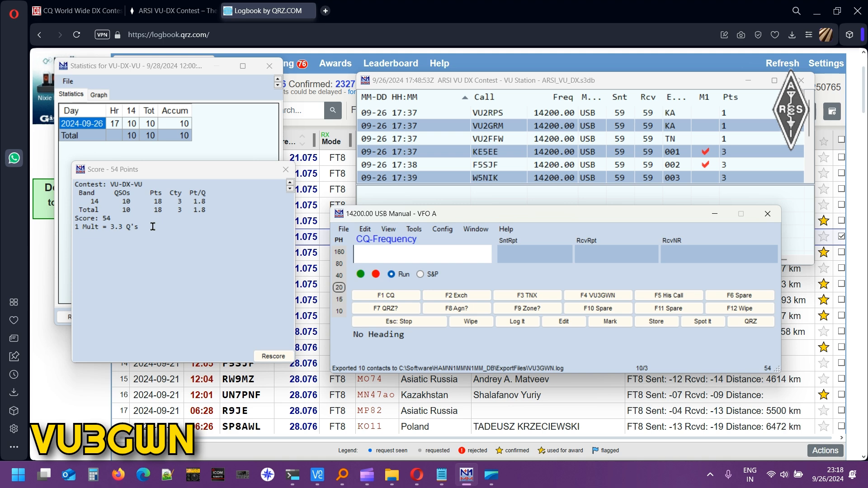
pyautogui.moveTo(492, 482)
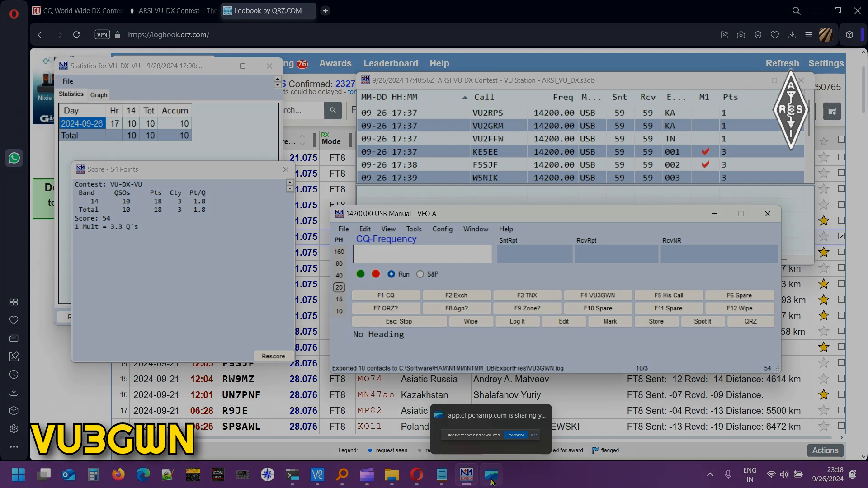